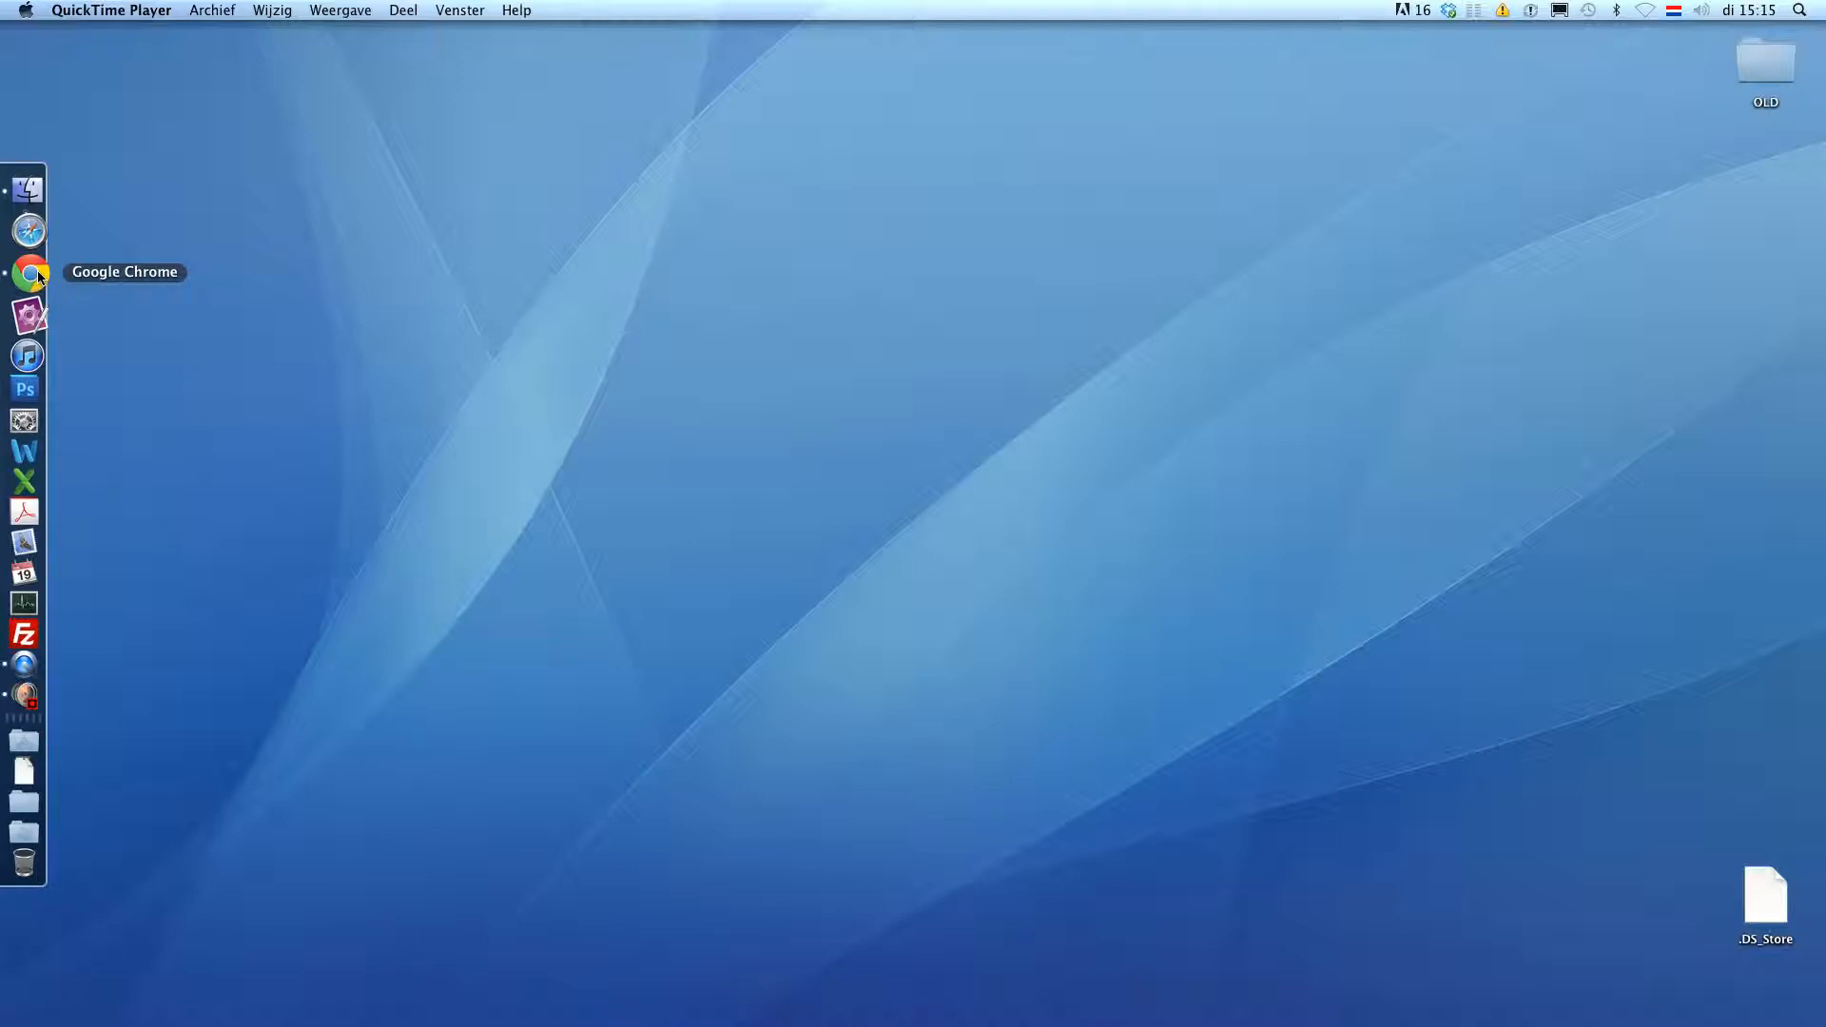
- In Chrome, browse from drupal.org's Download & Extend section to the Drupal 7.14 core downloads table
{"action": "left_click", "coordinate": [38, 275]}
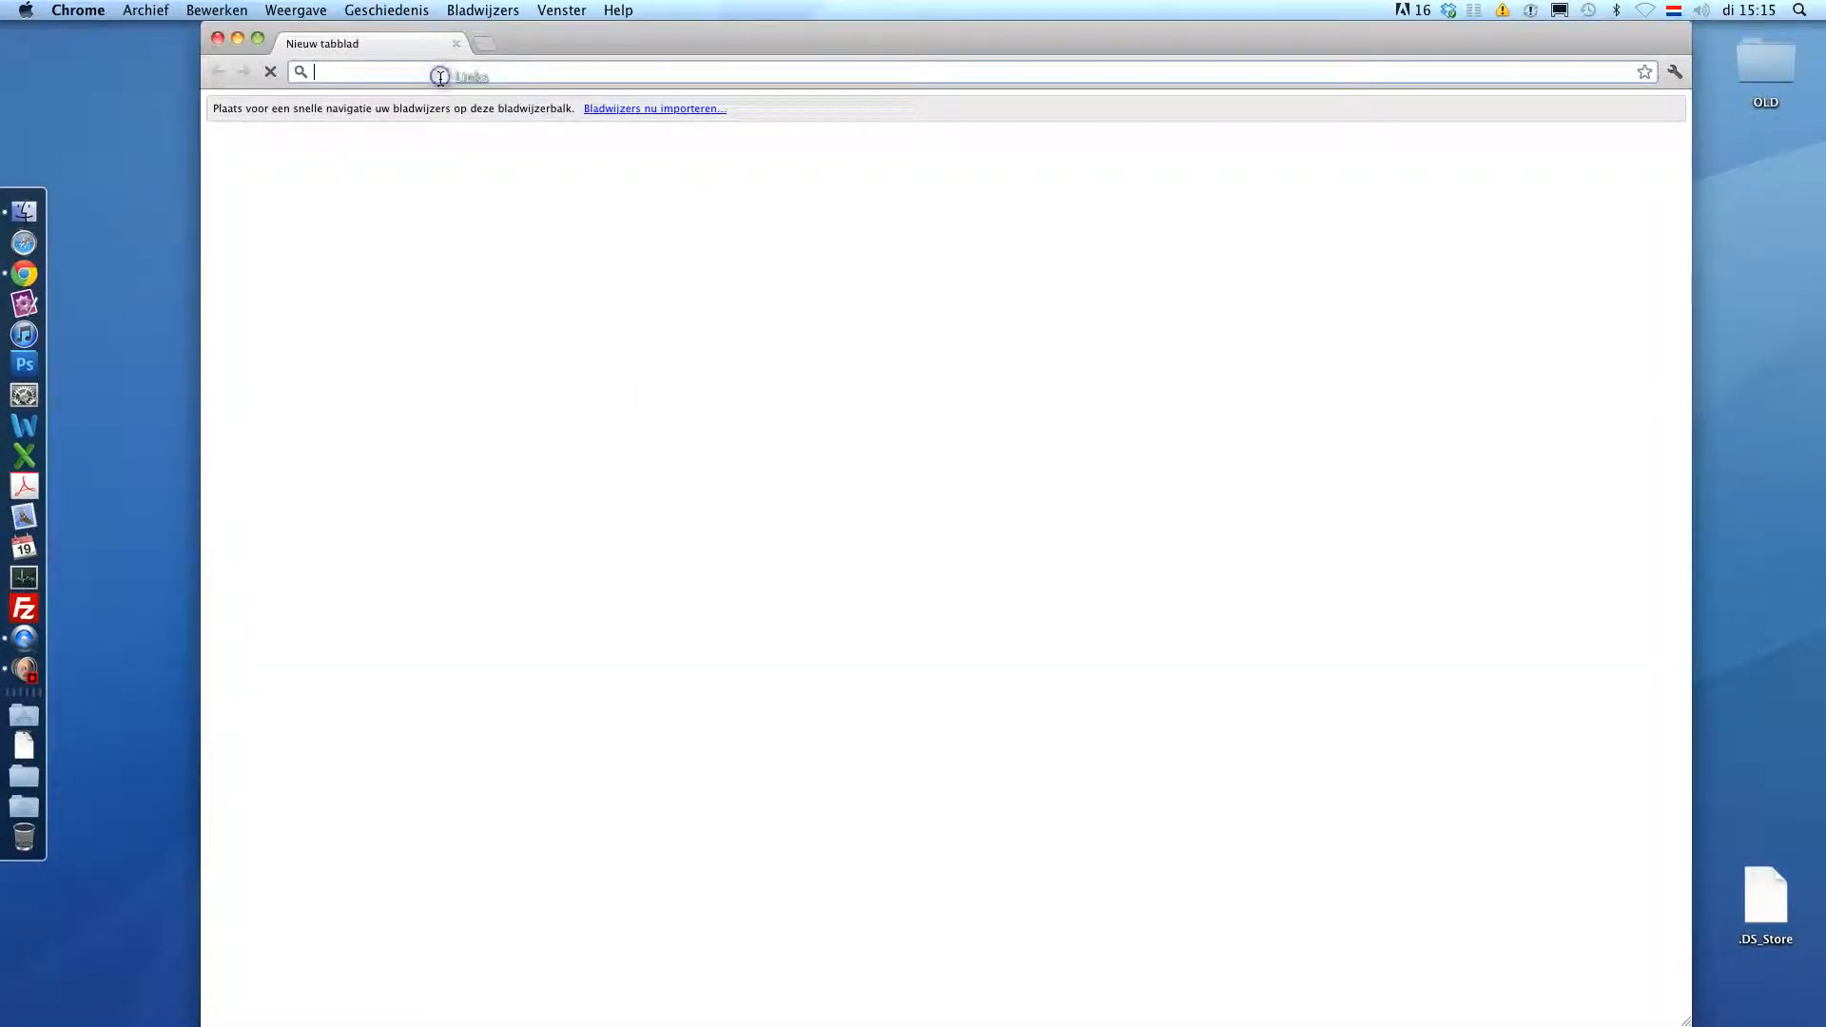
{"action": "type", "text": "drupal.org"}
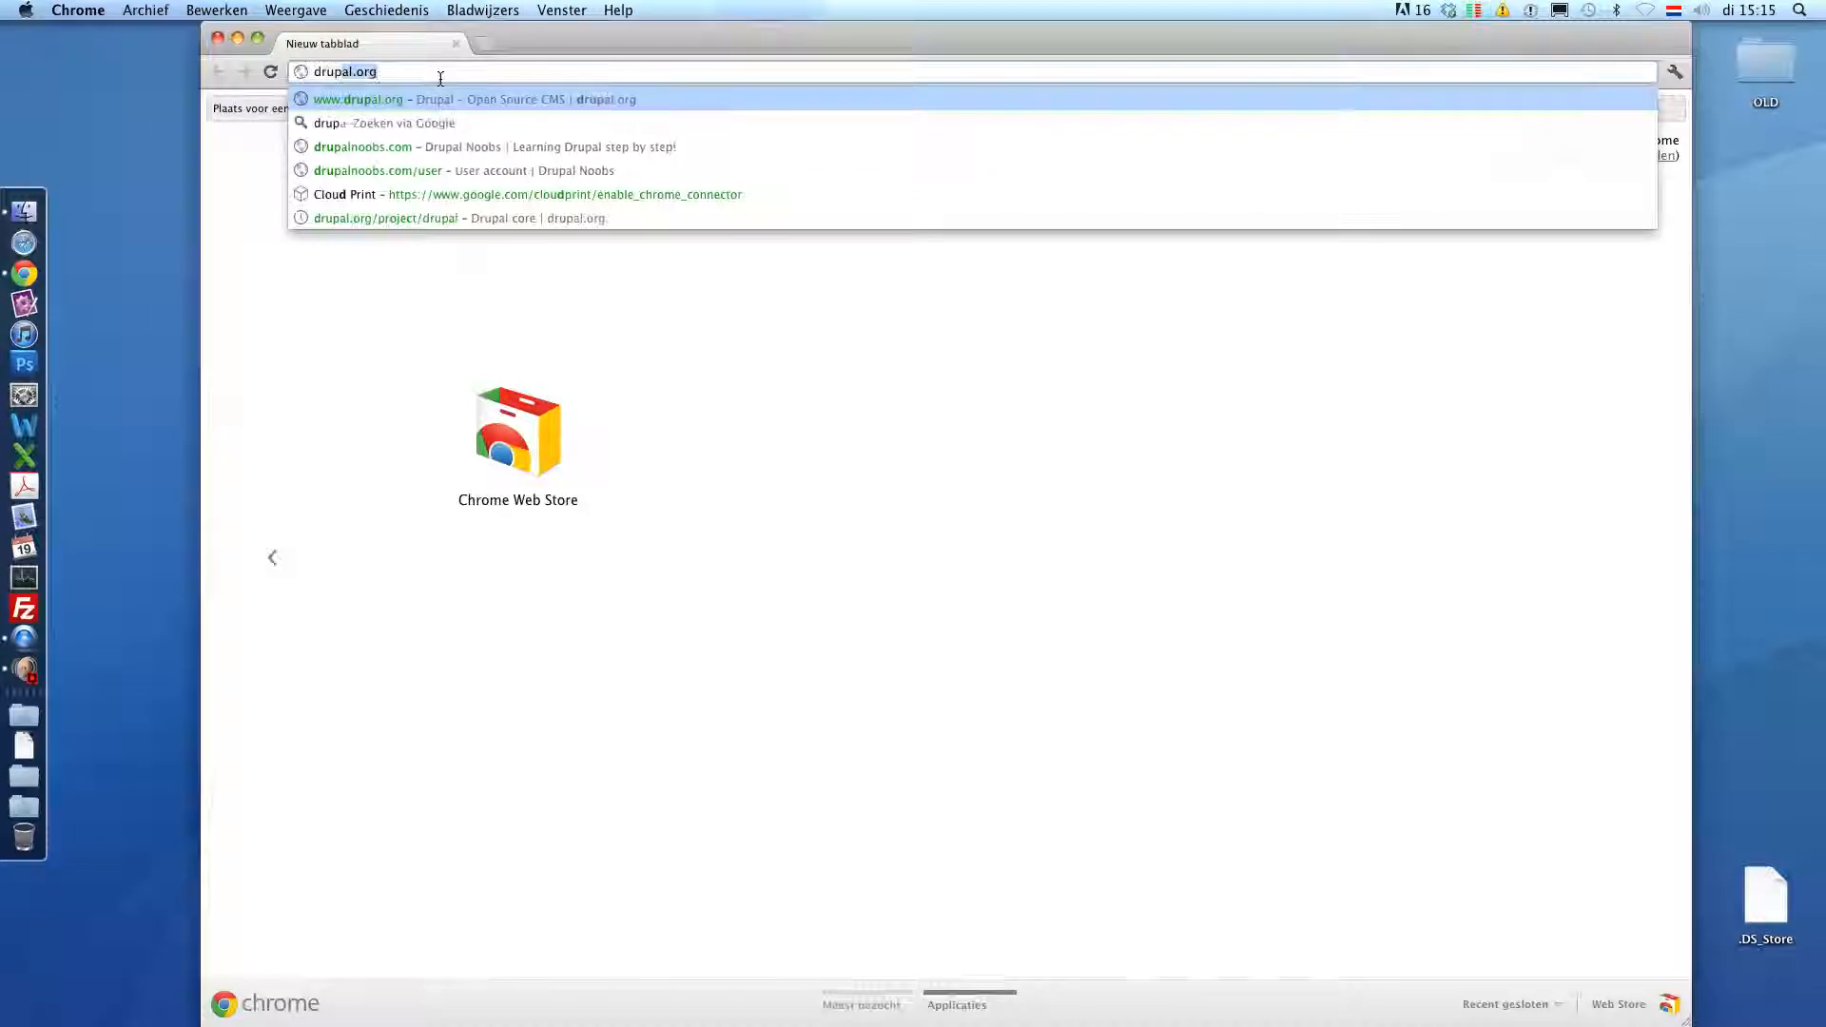
{"action": "key", "text": "Return"}
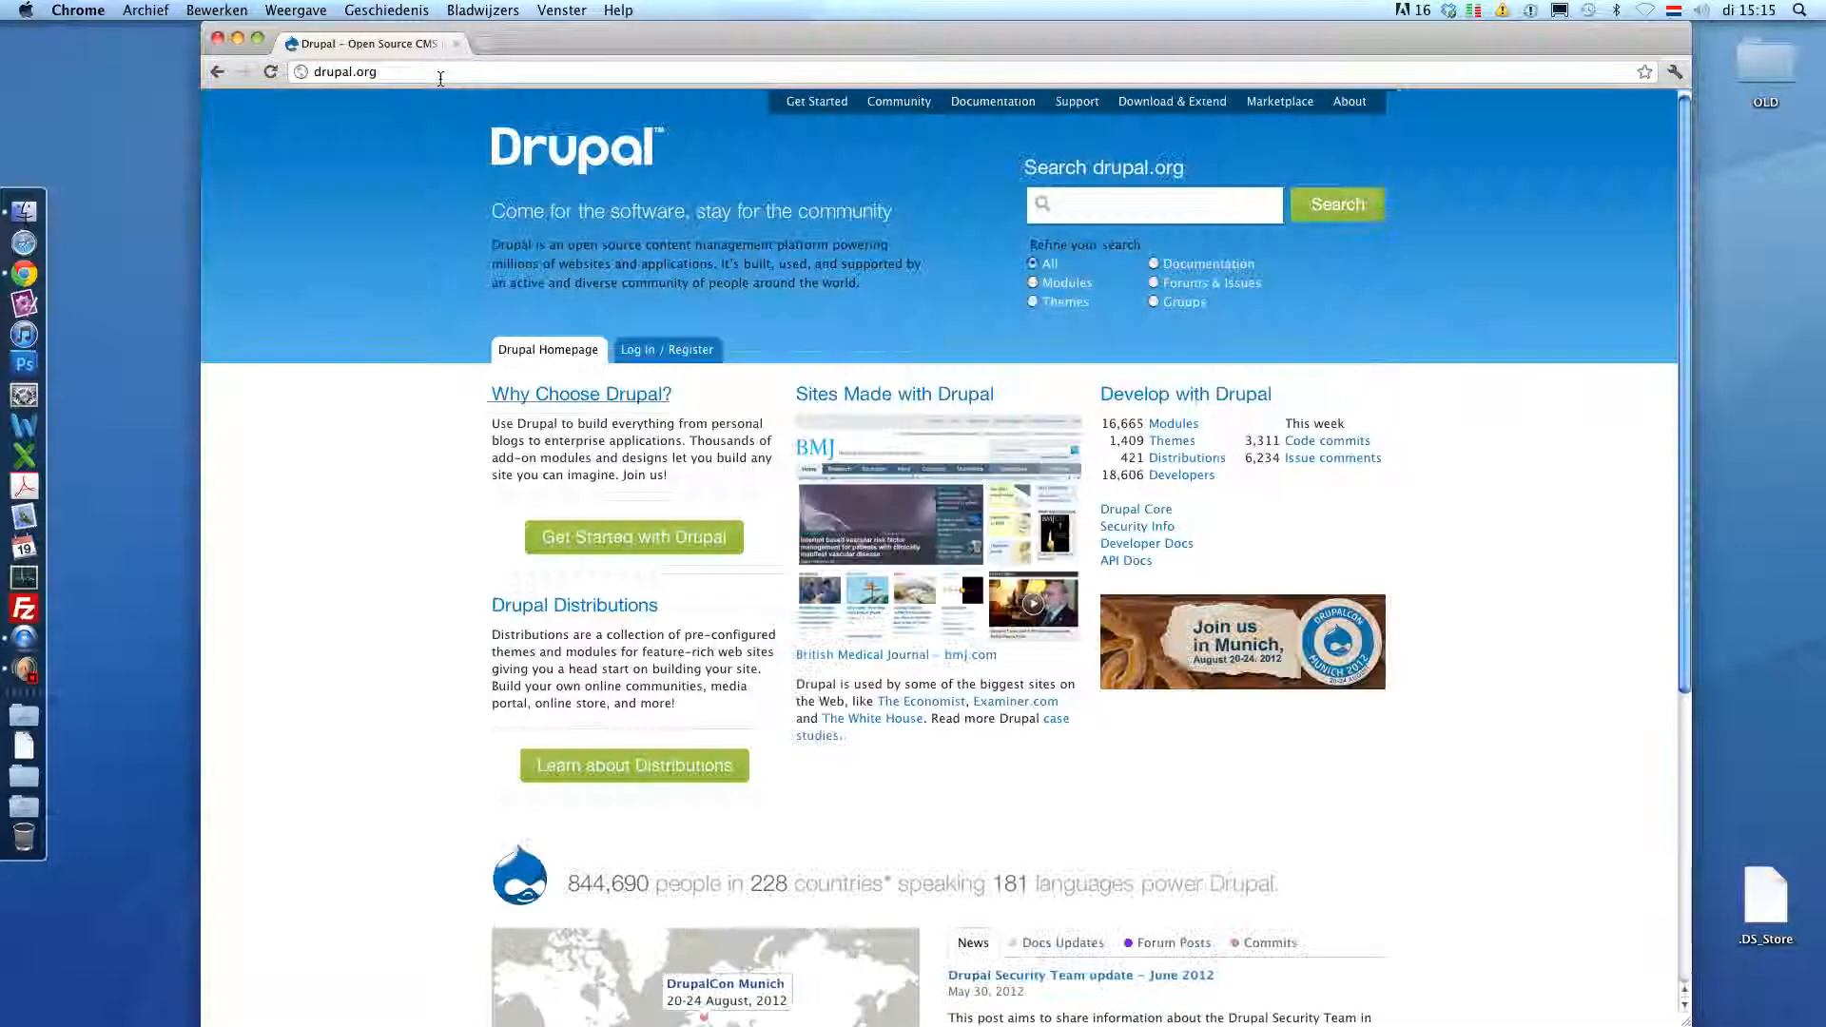
{"action": "left_click", "coordinate": [1168, 107]}
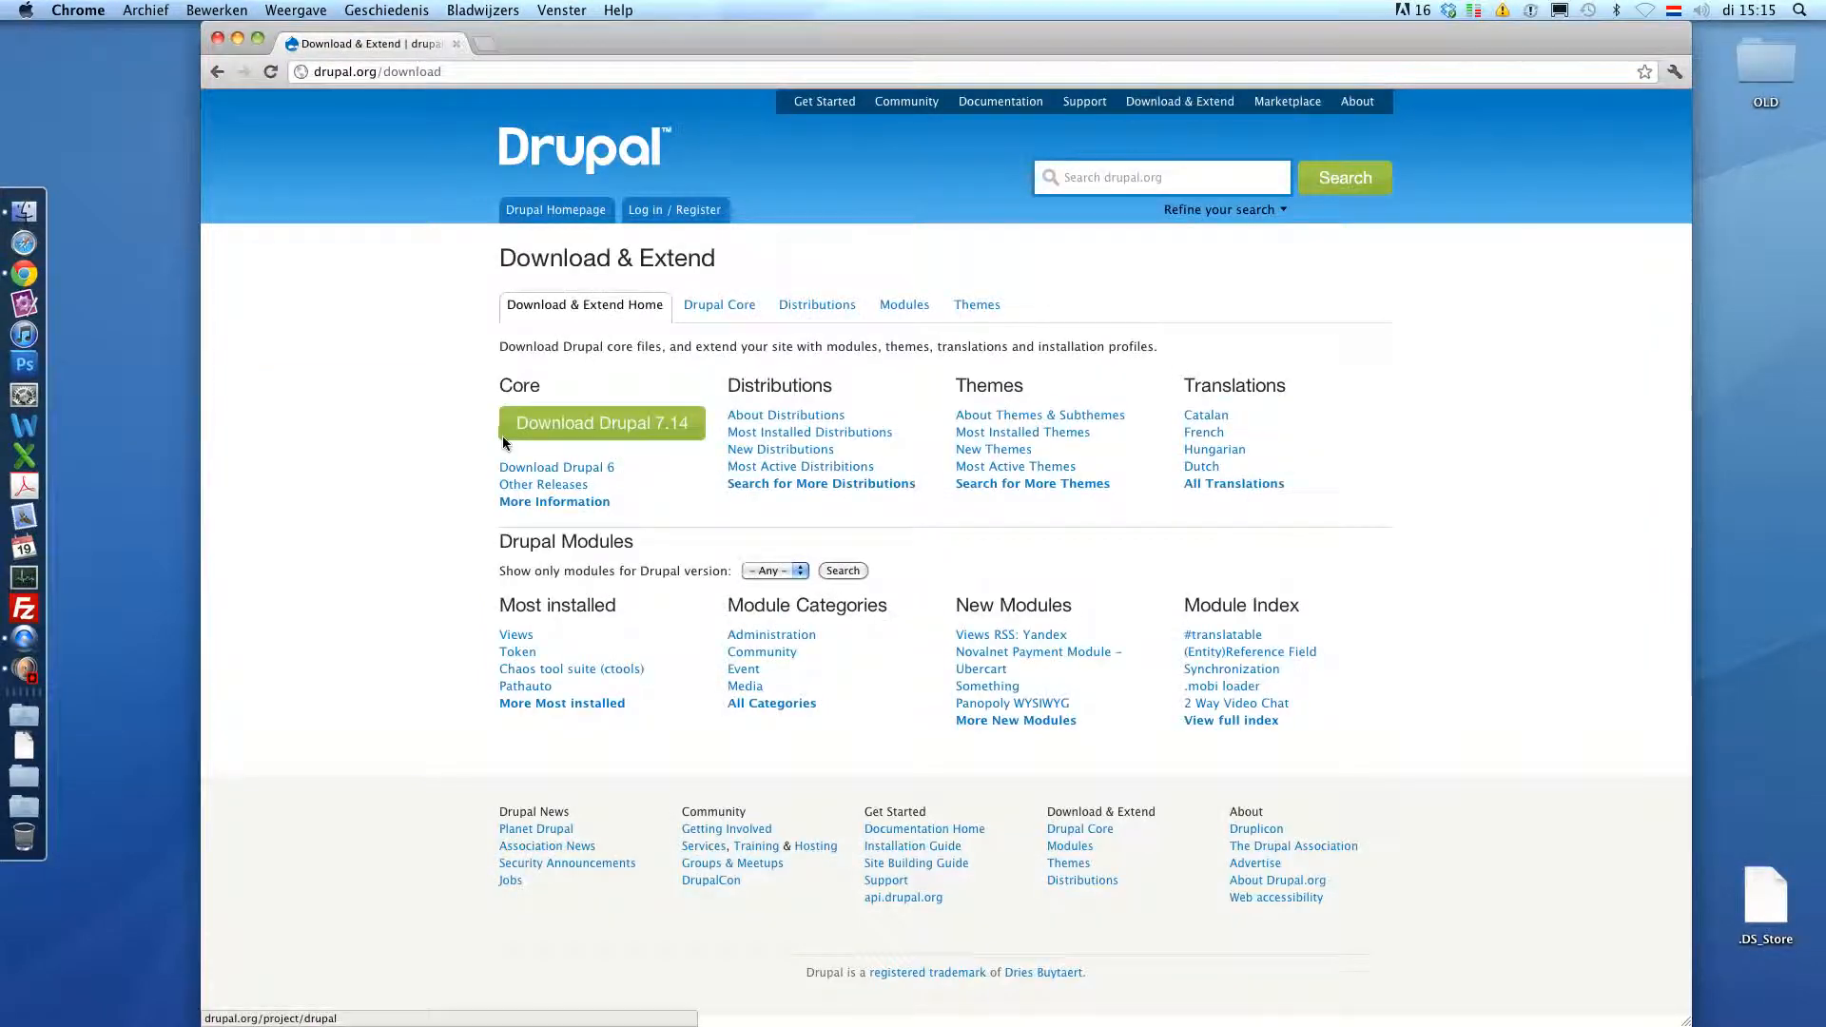
{"action": "left_click", "coordinate": [561, 425]}
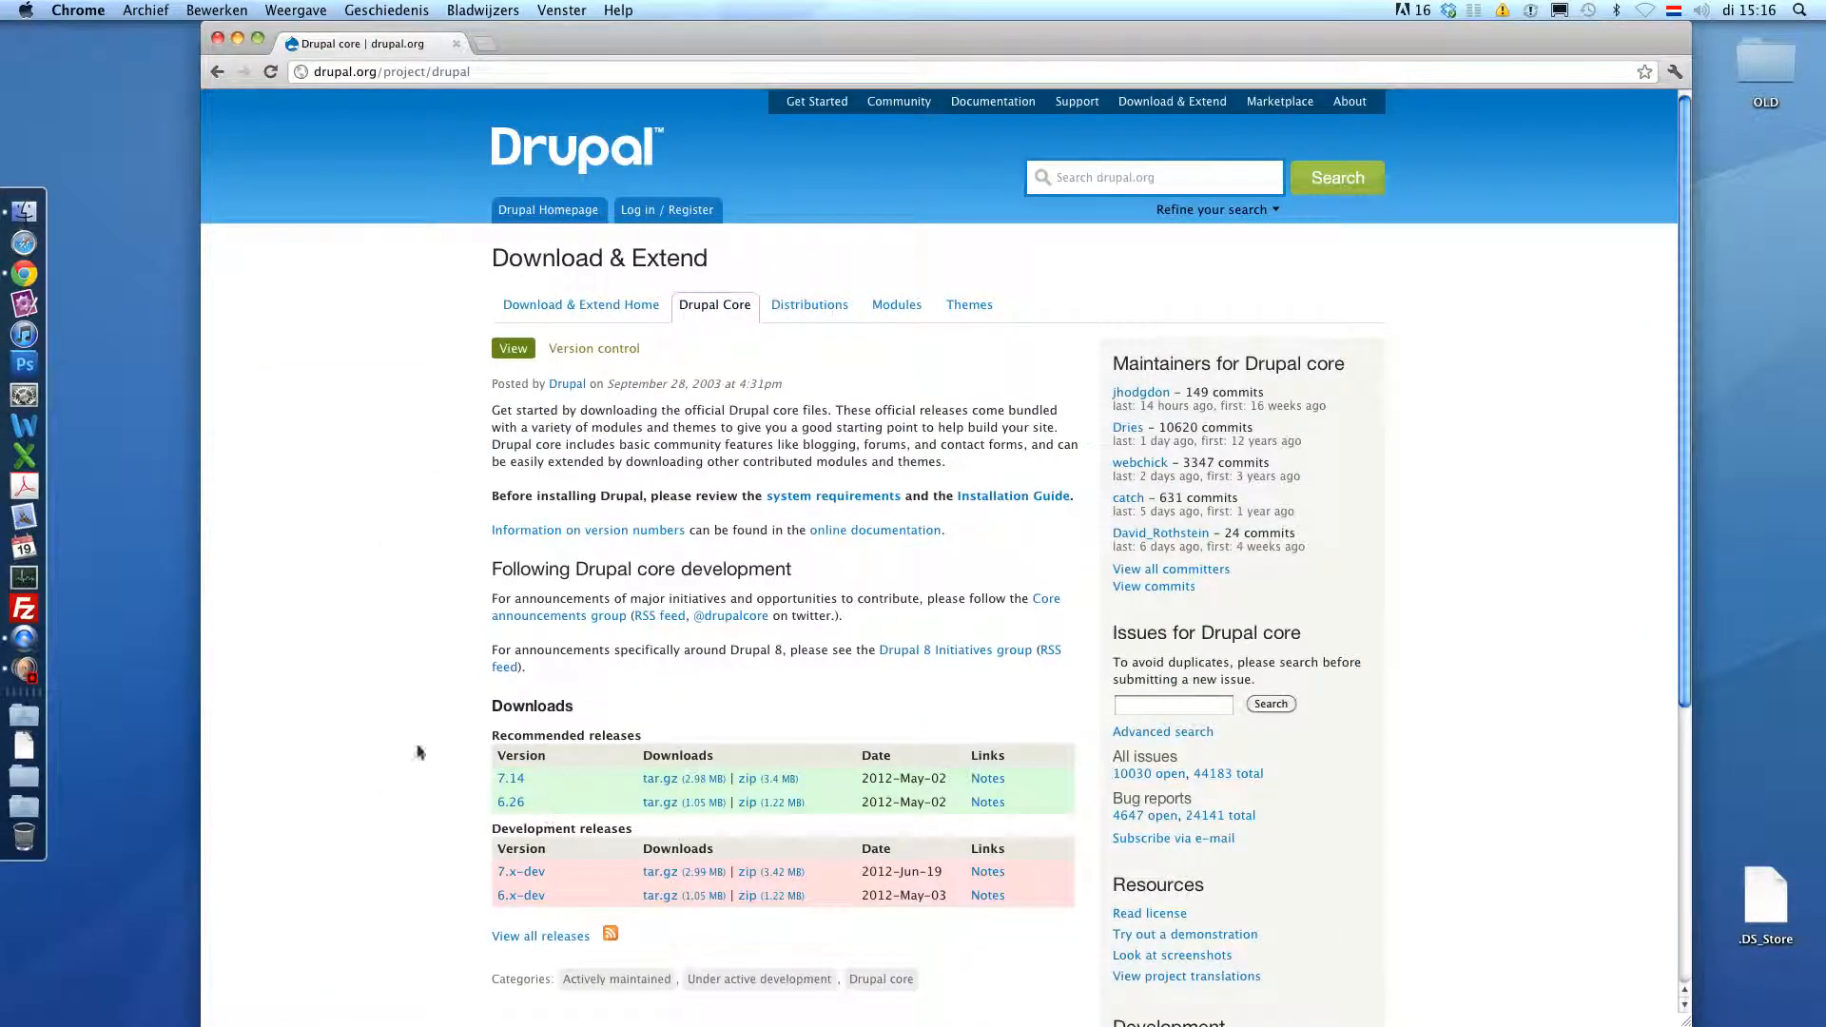
{"action": "scroll", "coordinate": [545, 775], "scroll_direction": "down", "scroll_amount": 3}
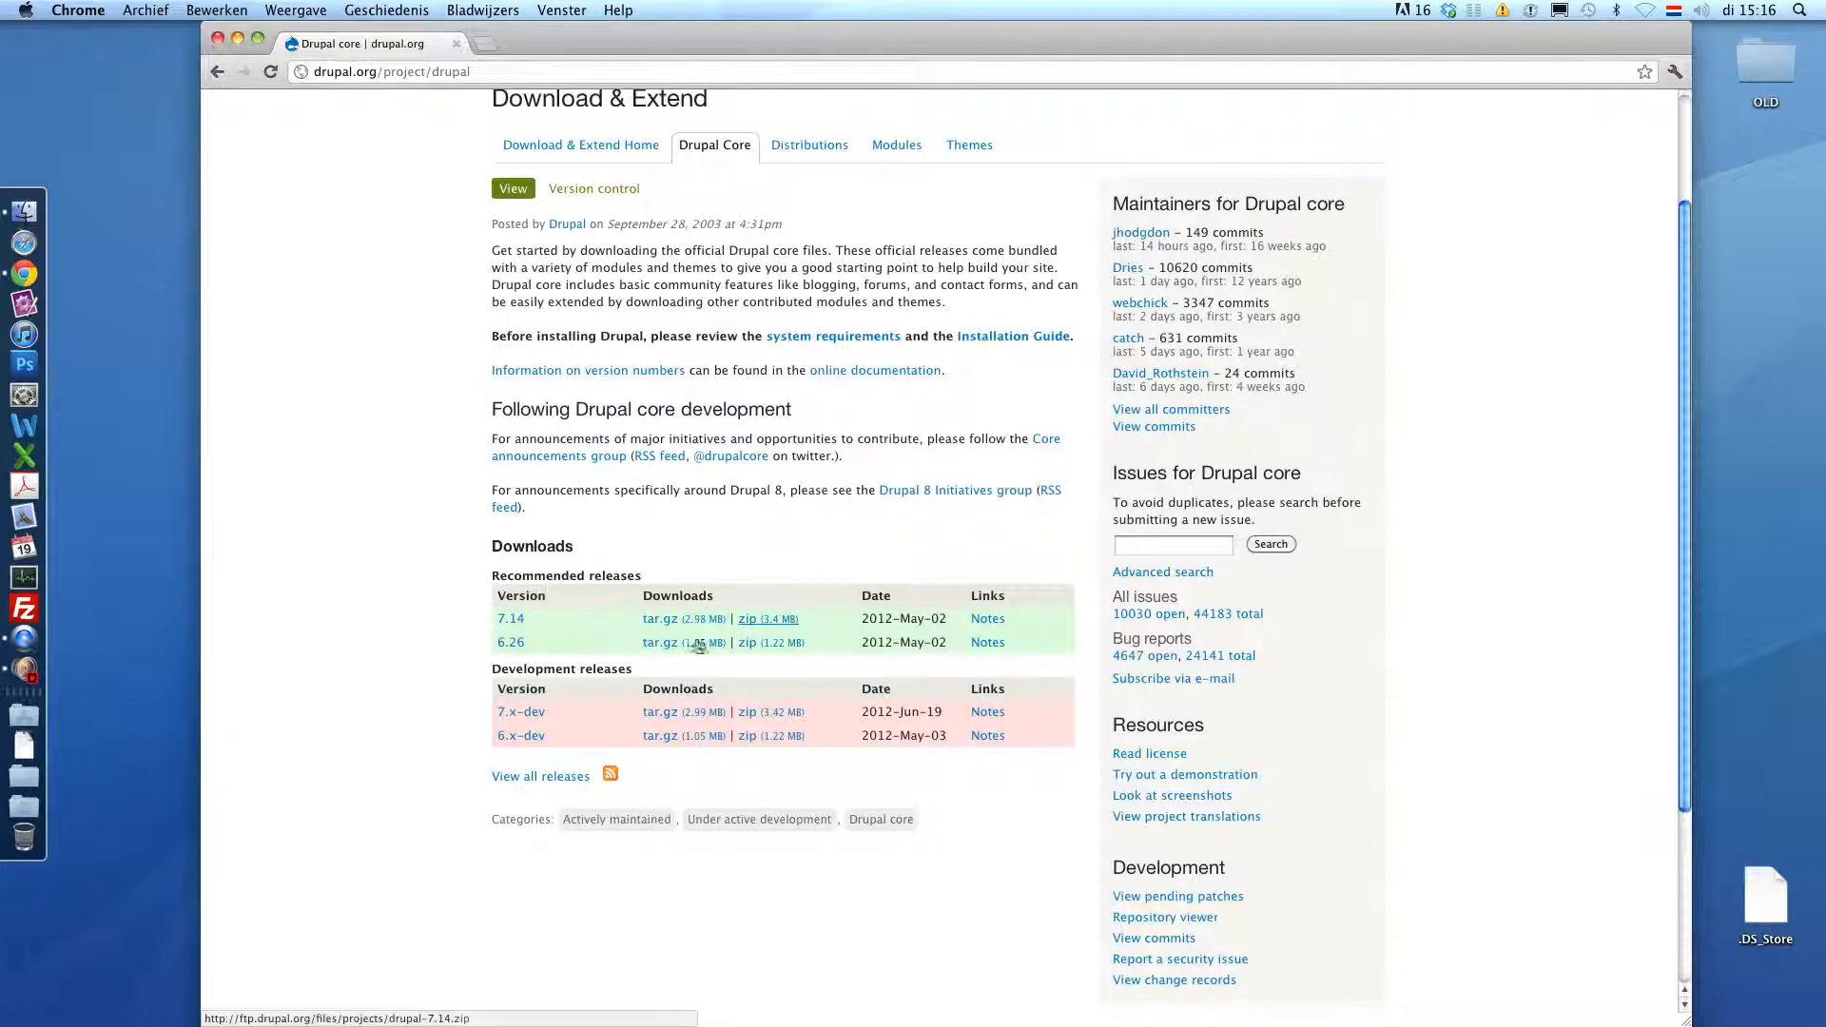
- Save the Drupal 7.14 zip release link to the Desktop as drupal.zip
{"action": "right_click", "coordinate": [770, 619]}
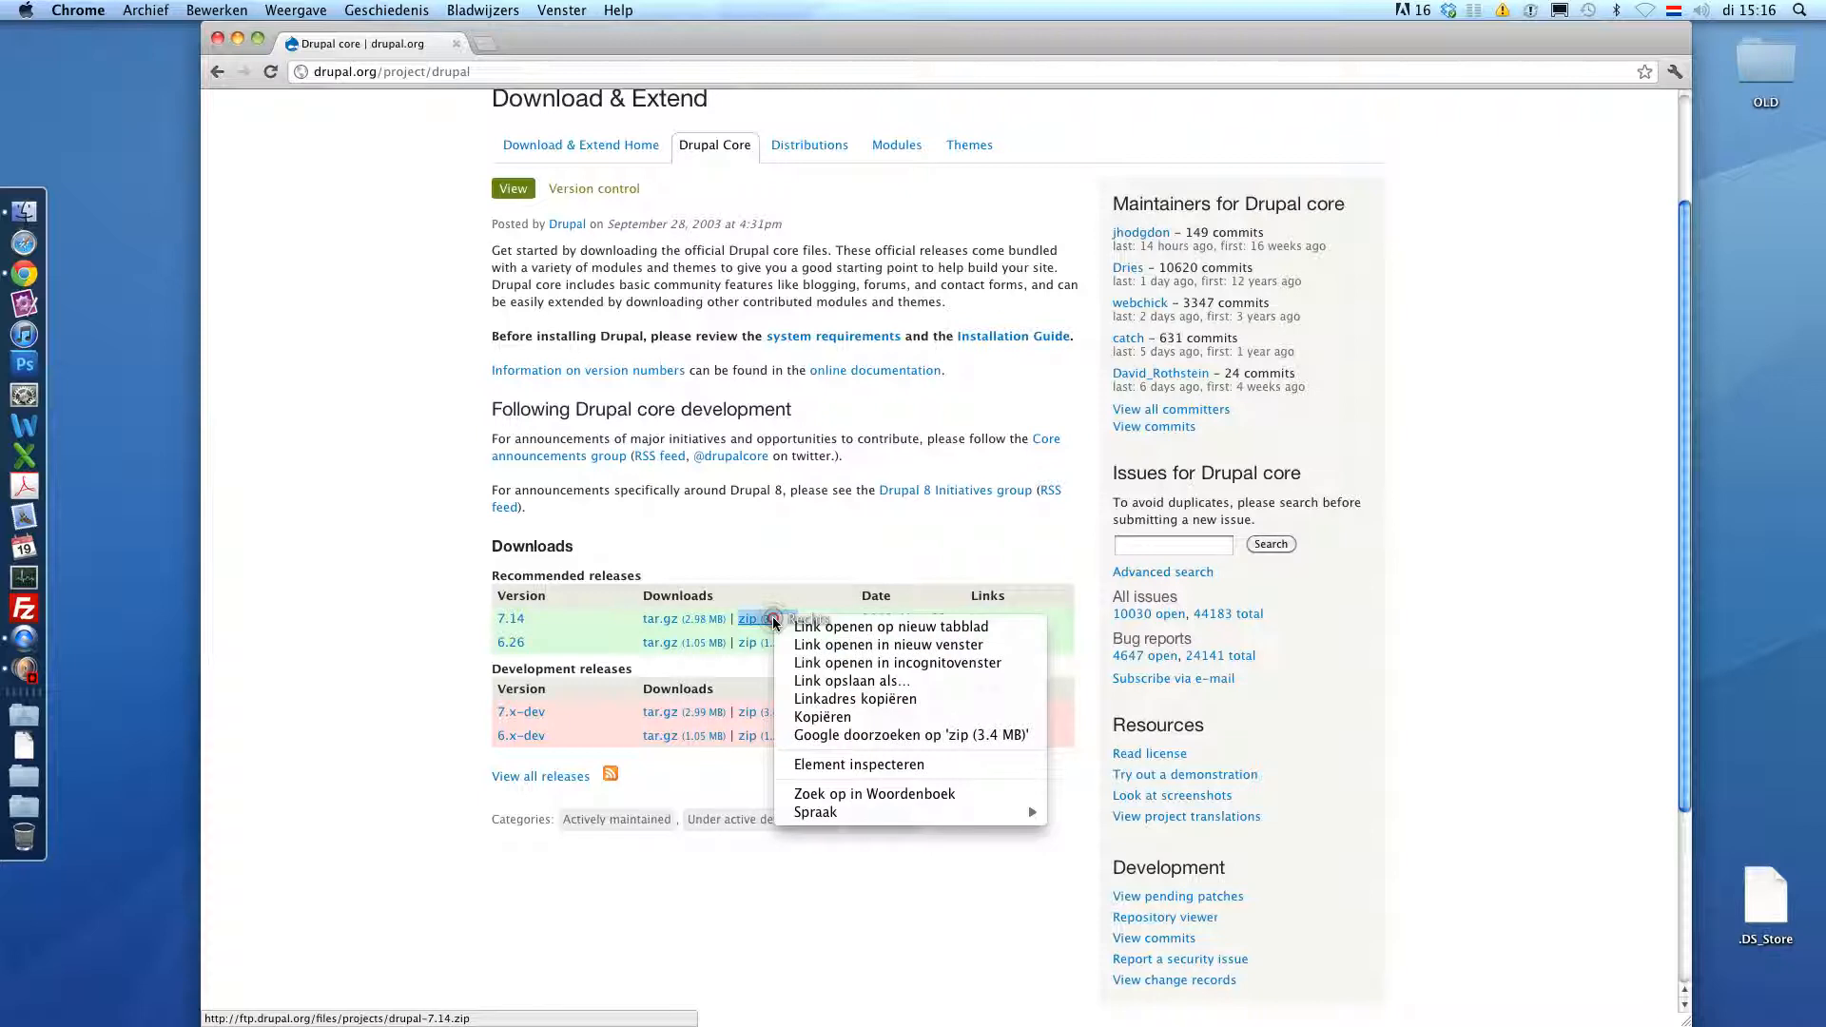
{"action": "left_click", "coordinate": [813, 681]}
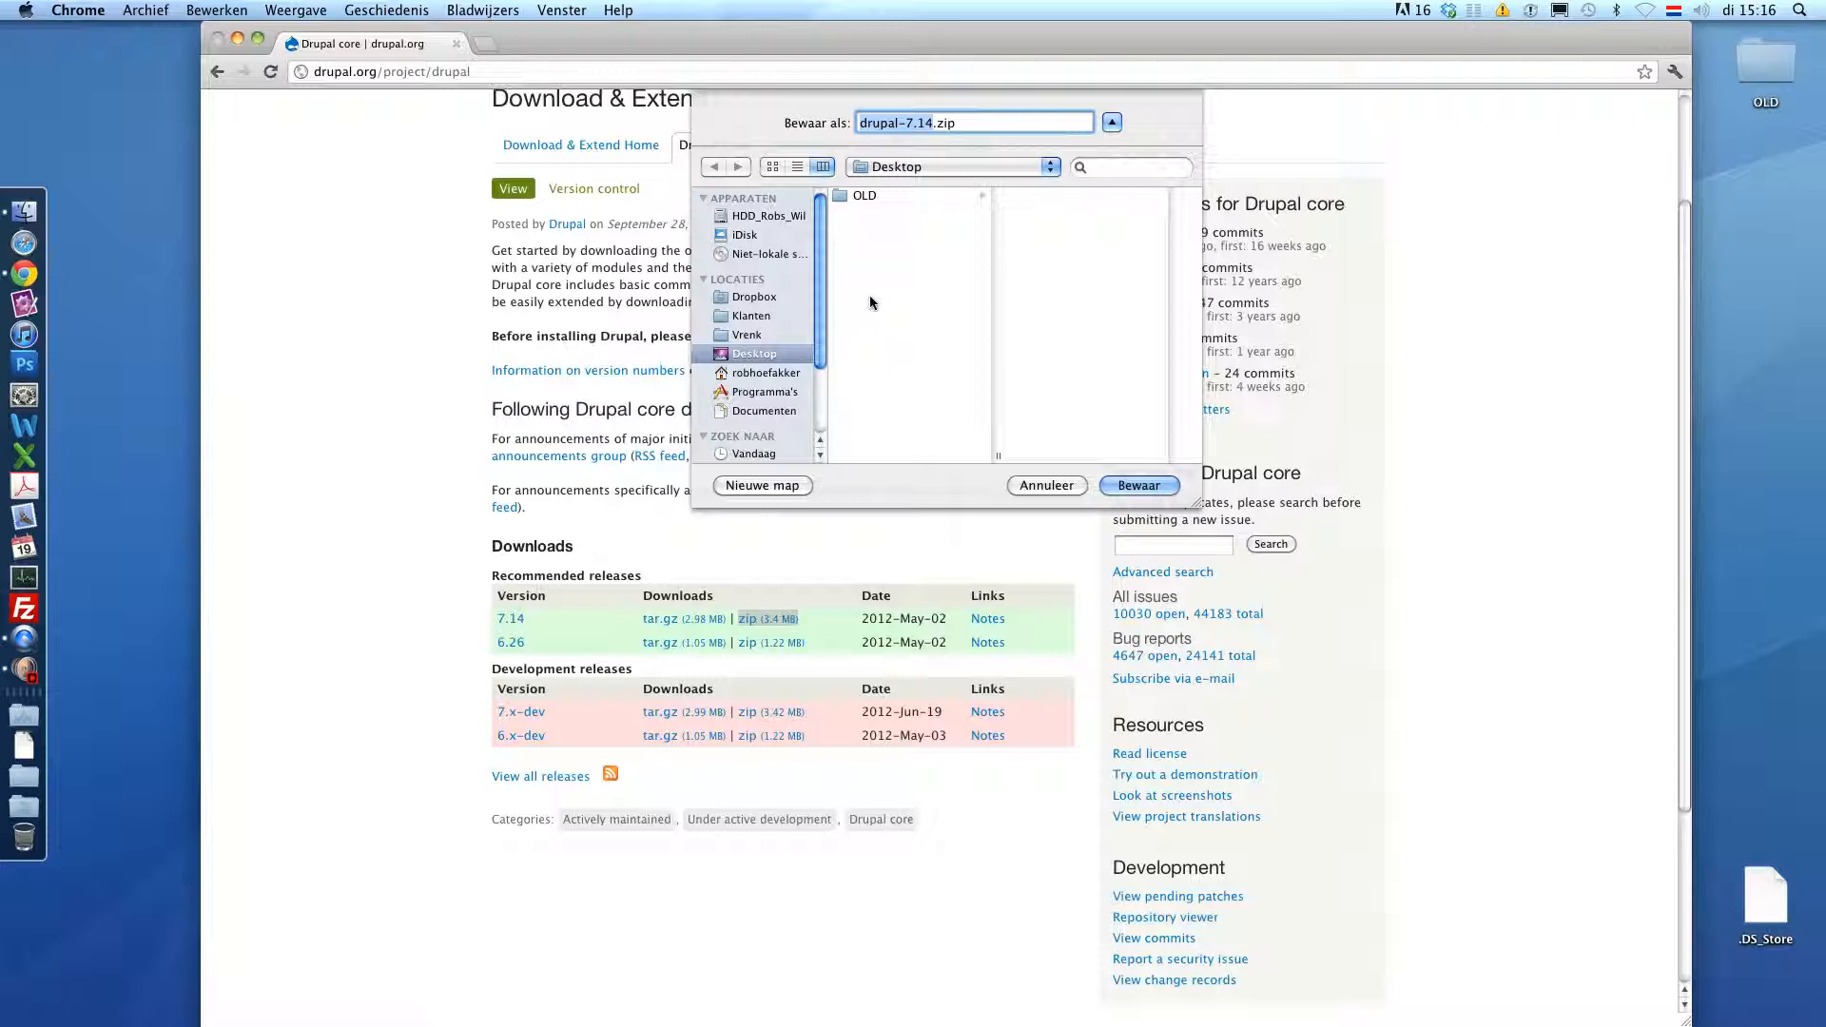
{"action": "type", "text": "drupal"}
{"action": "key", "text": "Return"}
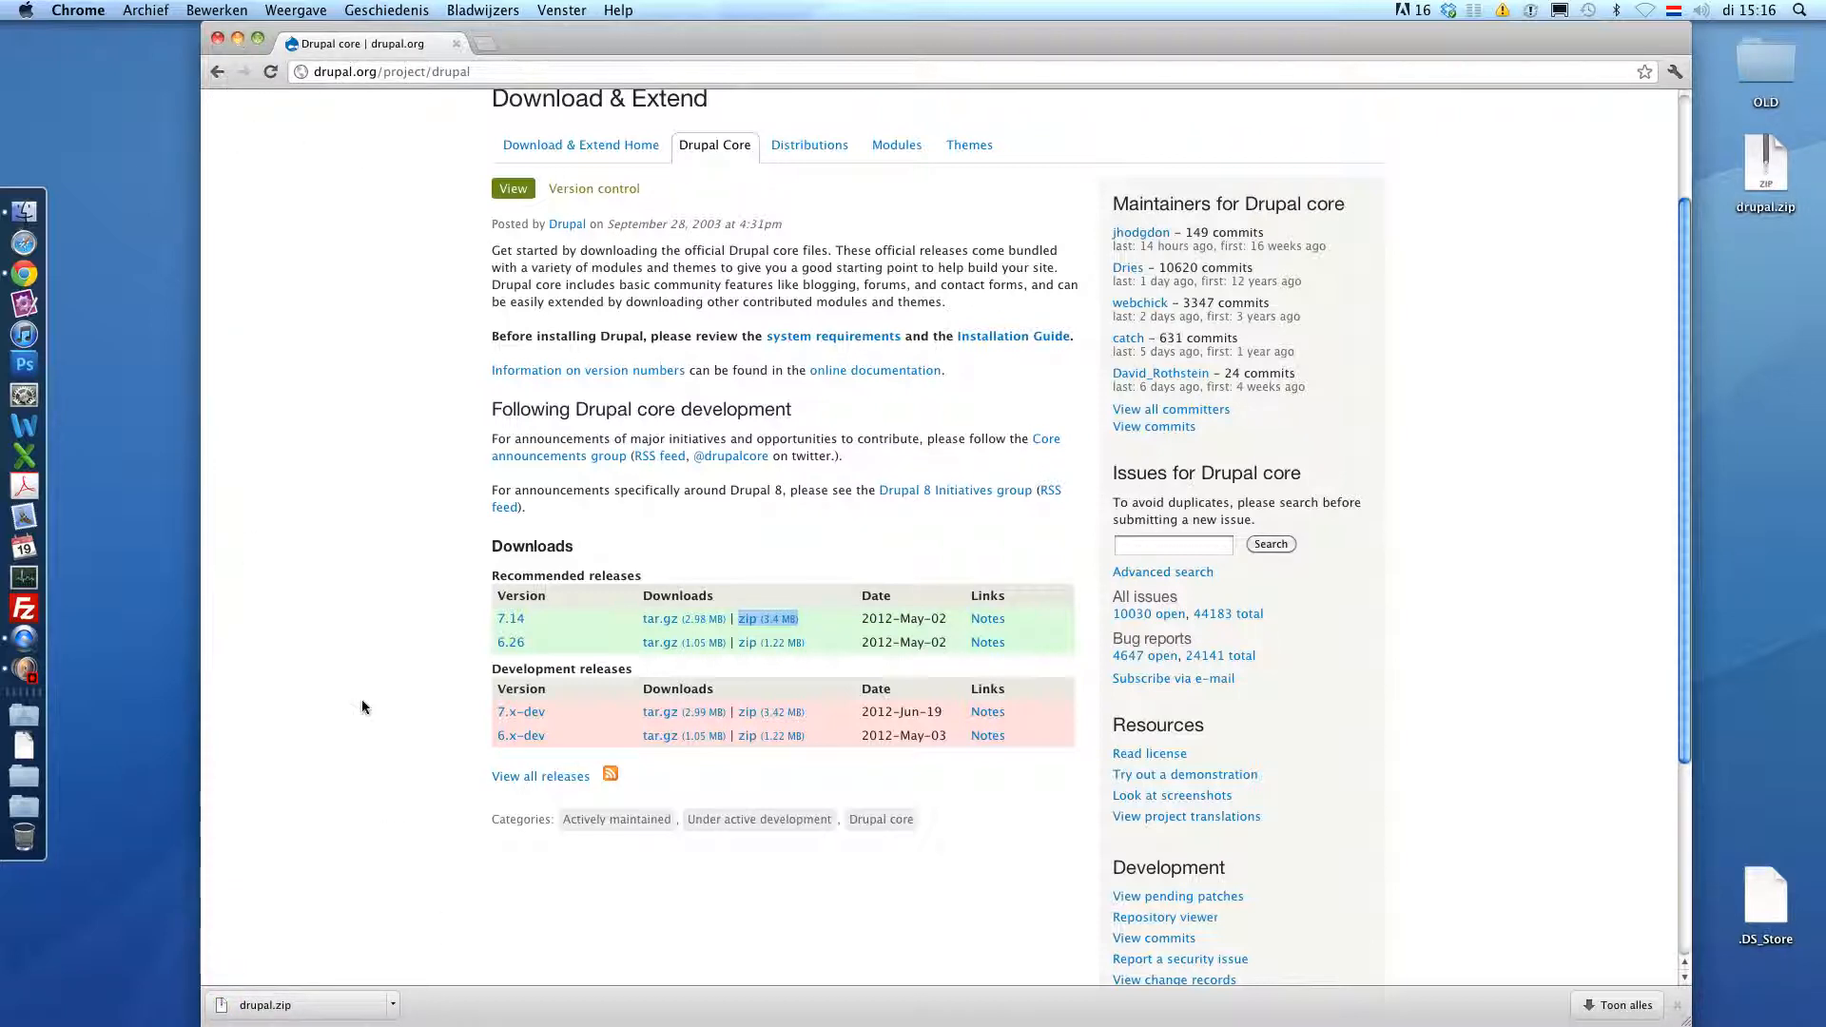
- Unzip drupal.zip into a drupal-7.14 Desktop folder, look through its files, and open a new Chrome tab
{"action": "left_click", "coordinate": [315, 1008]}
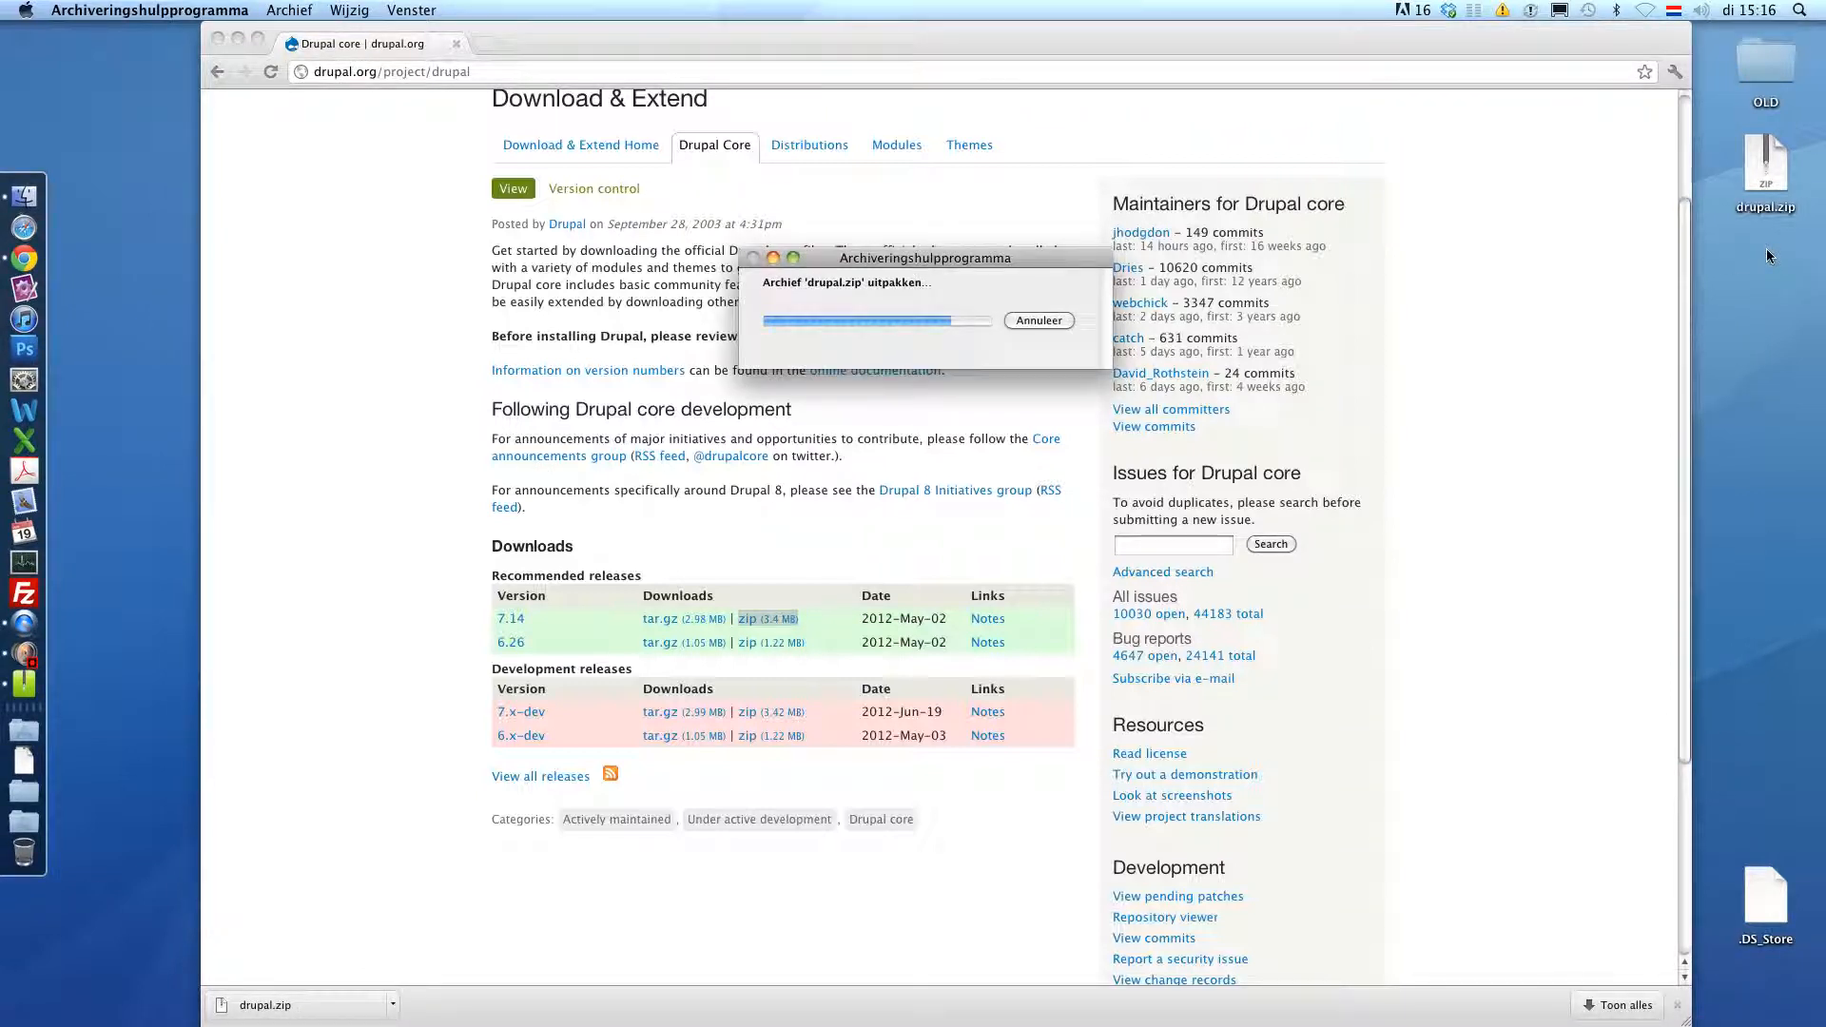
{"action": "left_click_drag", "start_coordinate": [1787, 179], "coordinate": [1776, 267]}
{"action": "double_click", "coordinate": [1768, 271]}
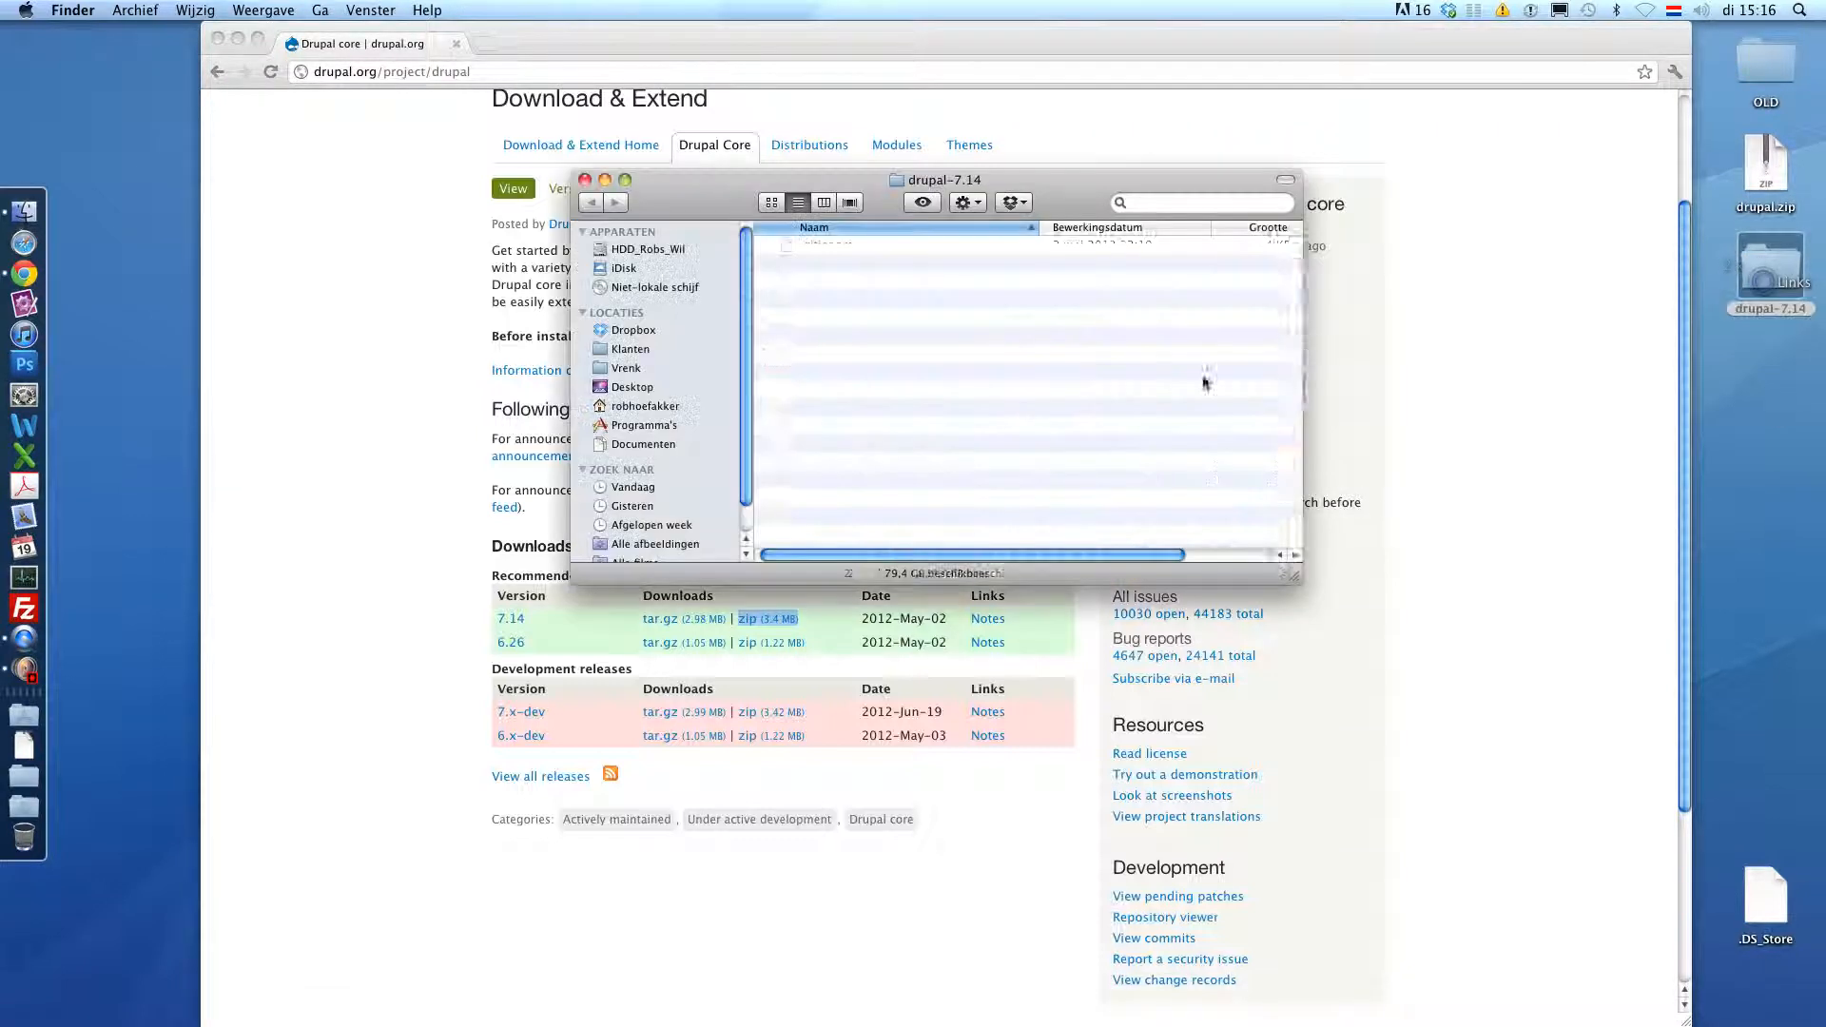
{"action": "scroll", "coordinate": [840, 418], "scroll_direction": "down", "scroll_amount": 5}
{"action": "scroll", "coordinate": [840, 418], "scroll_direction": "up", "scroll_amount": 5}
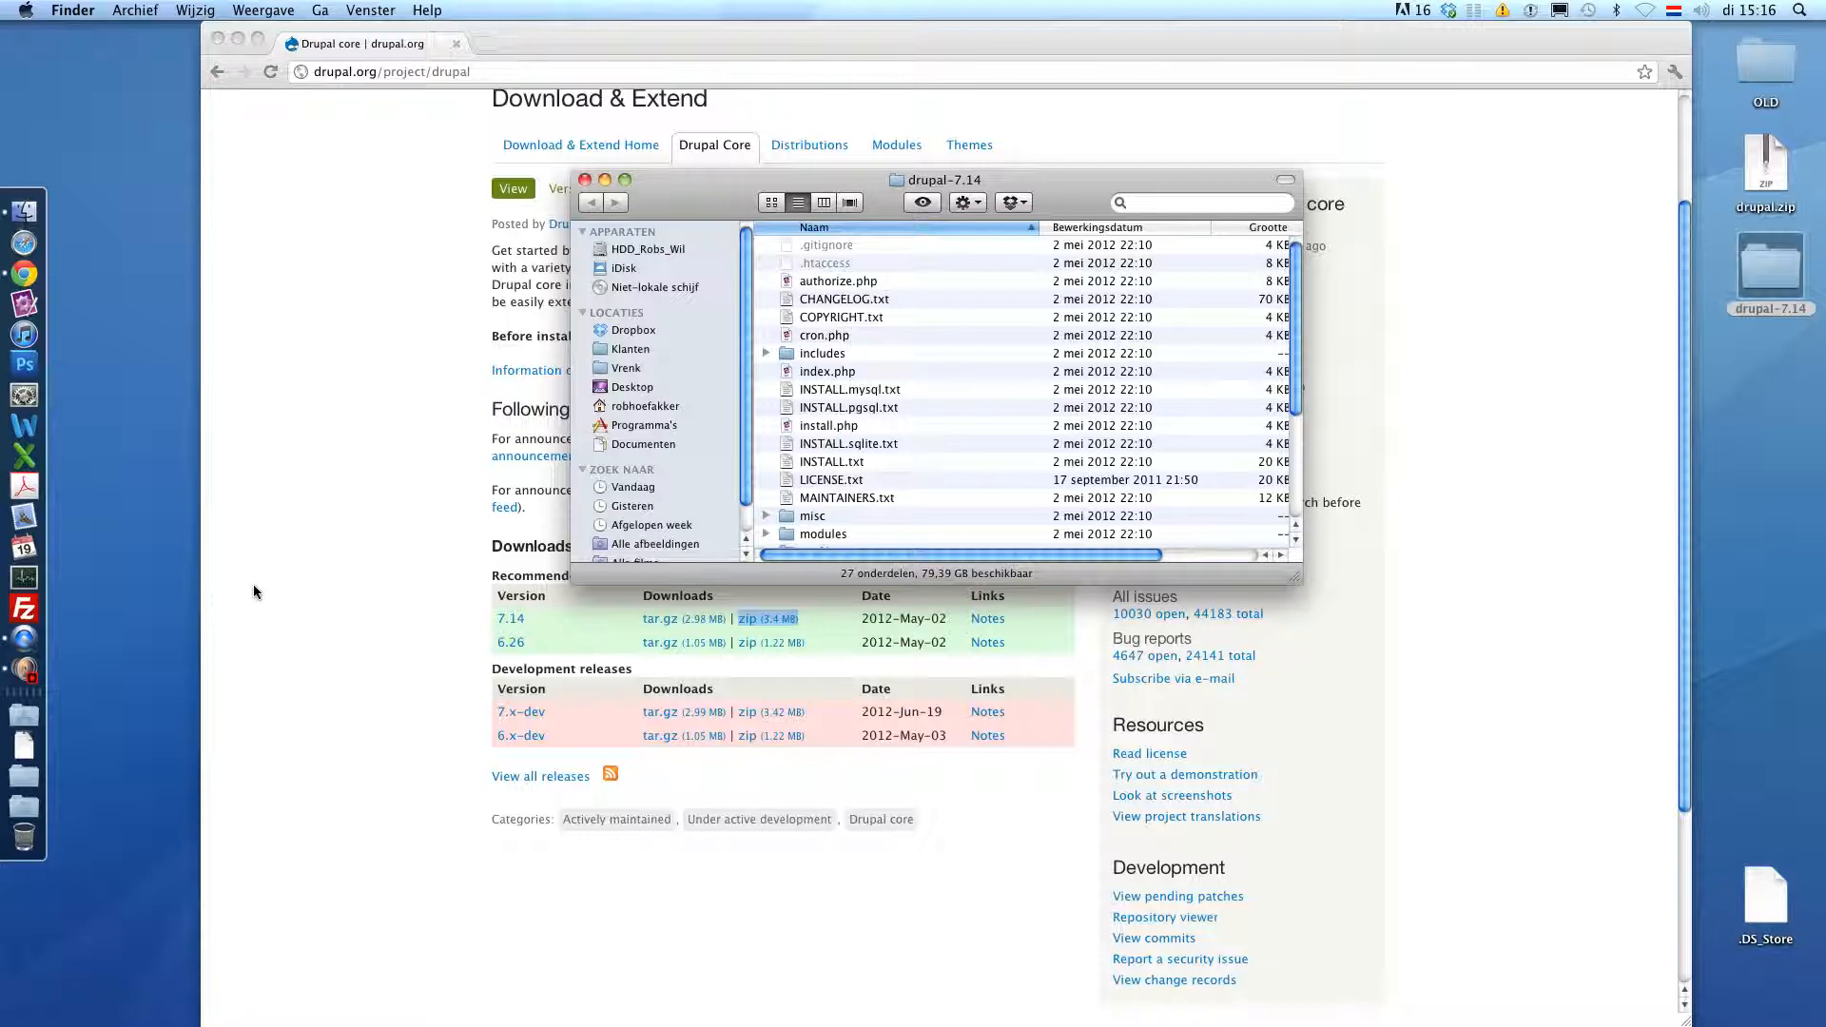
{"action": "left_click", "coordinate": [482, 42]}
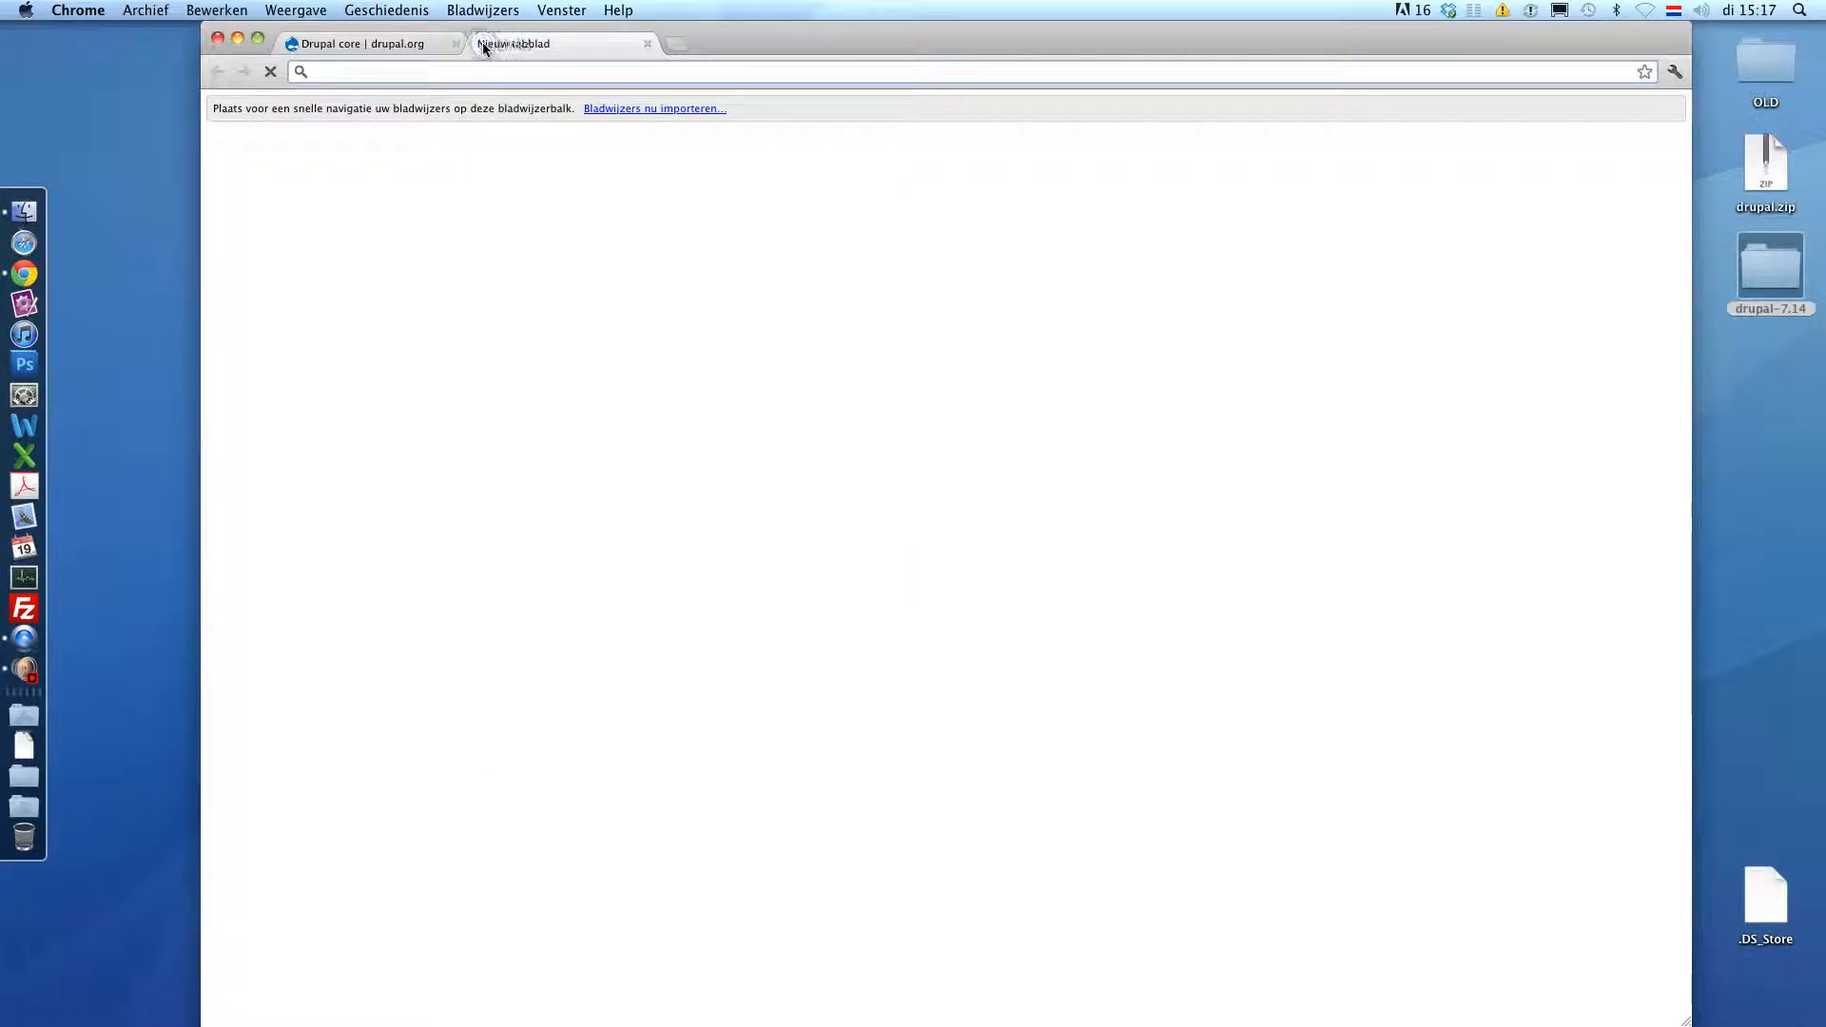
- Go to the FileZilla Client download page on filezilla-project.org, then launch FileZilla from the Dock
{"action": "type", "text": "fil"}
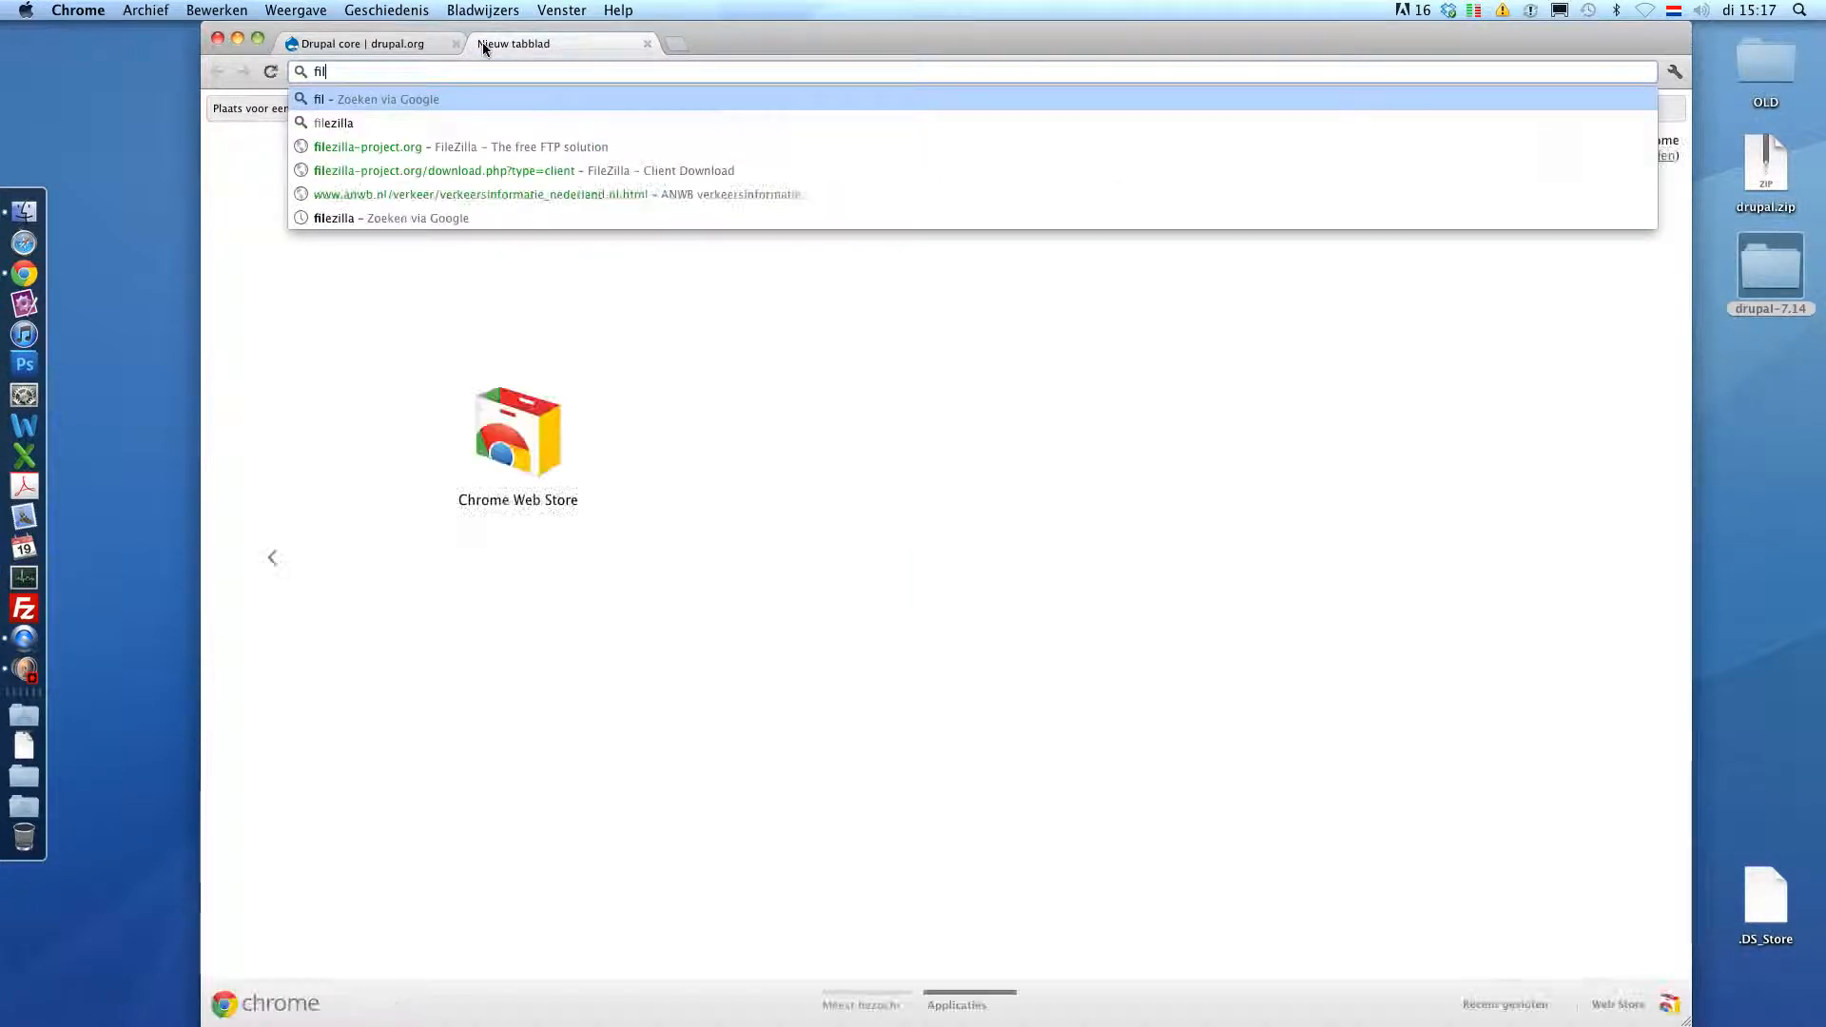
{"action": "key", "text": "Down"}
{"action": "key", "text": "Down"}
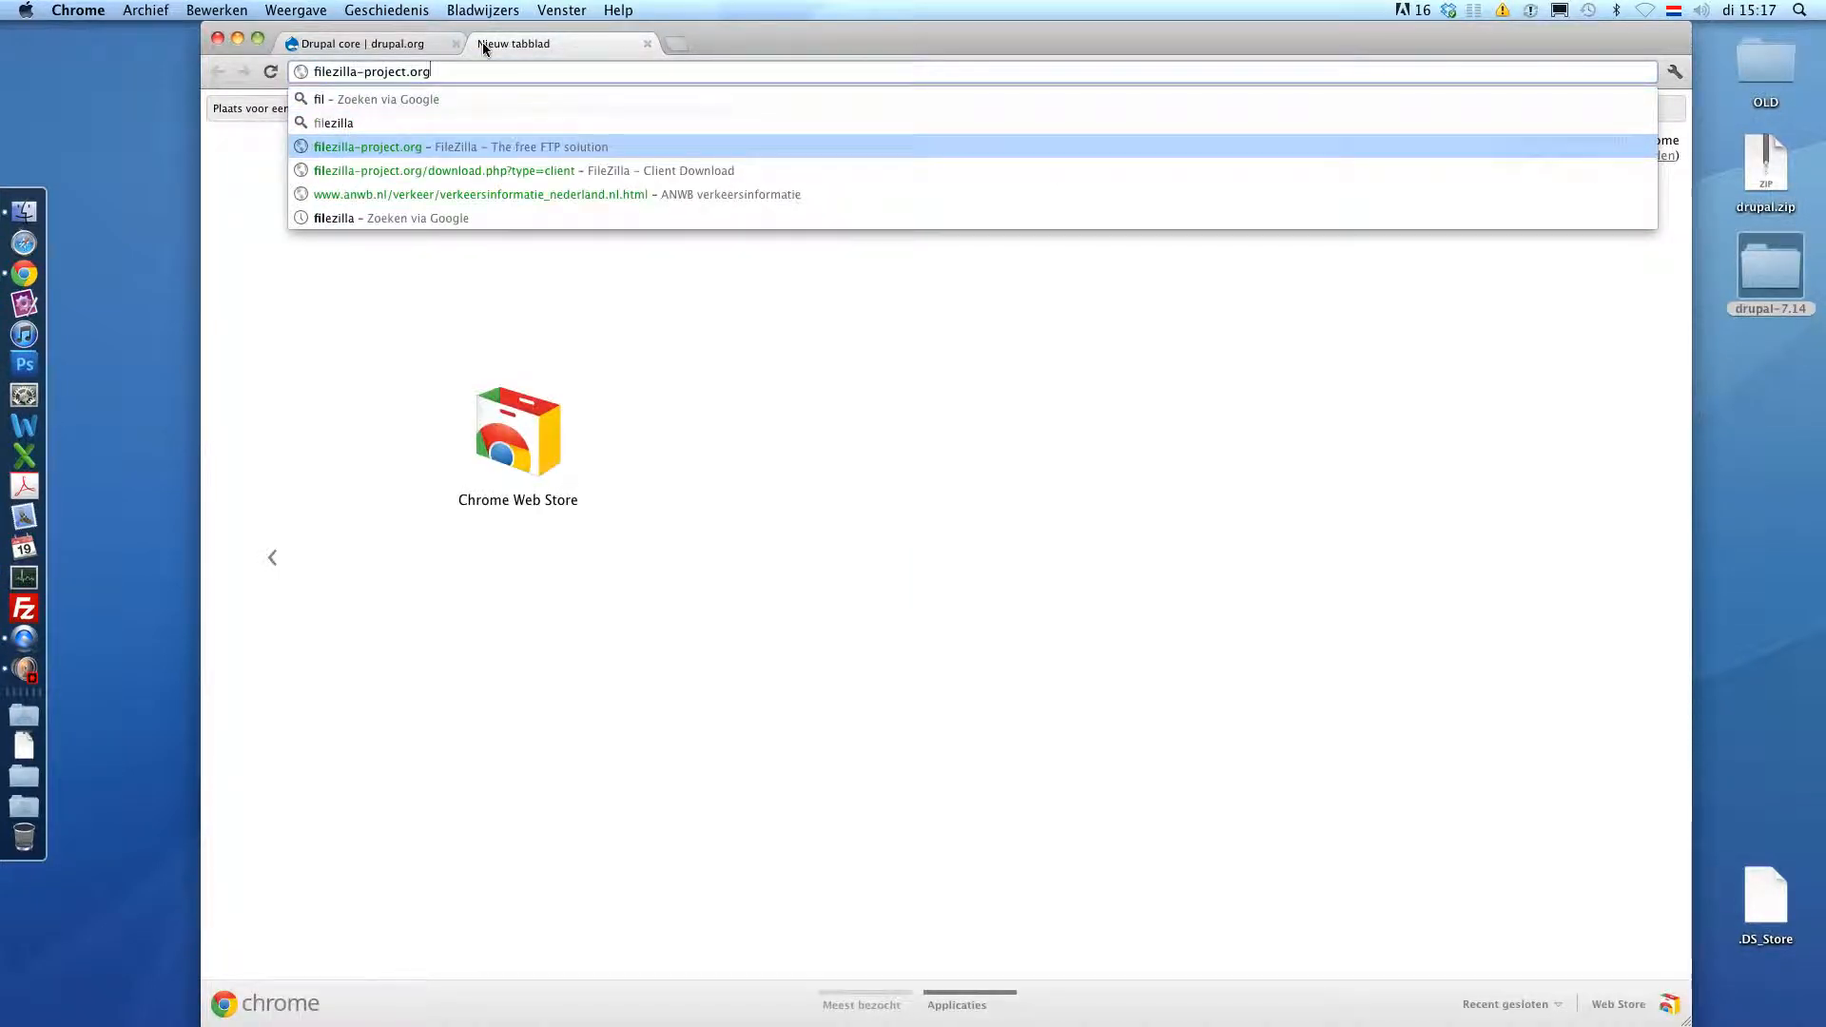
{"action": "key", "text": "Return"}
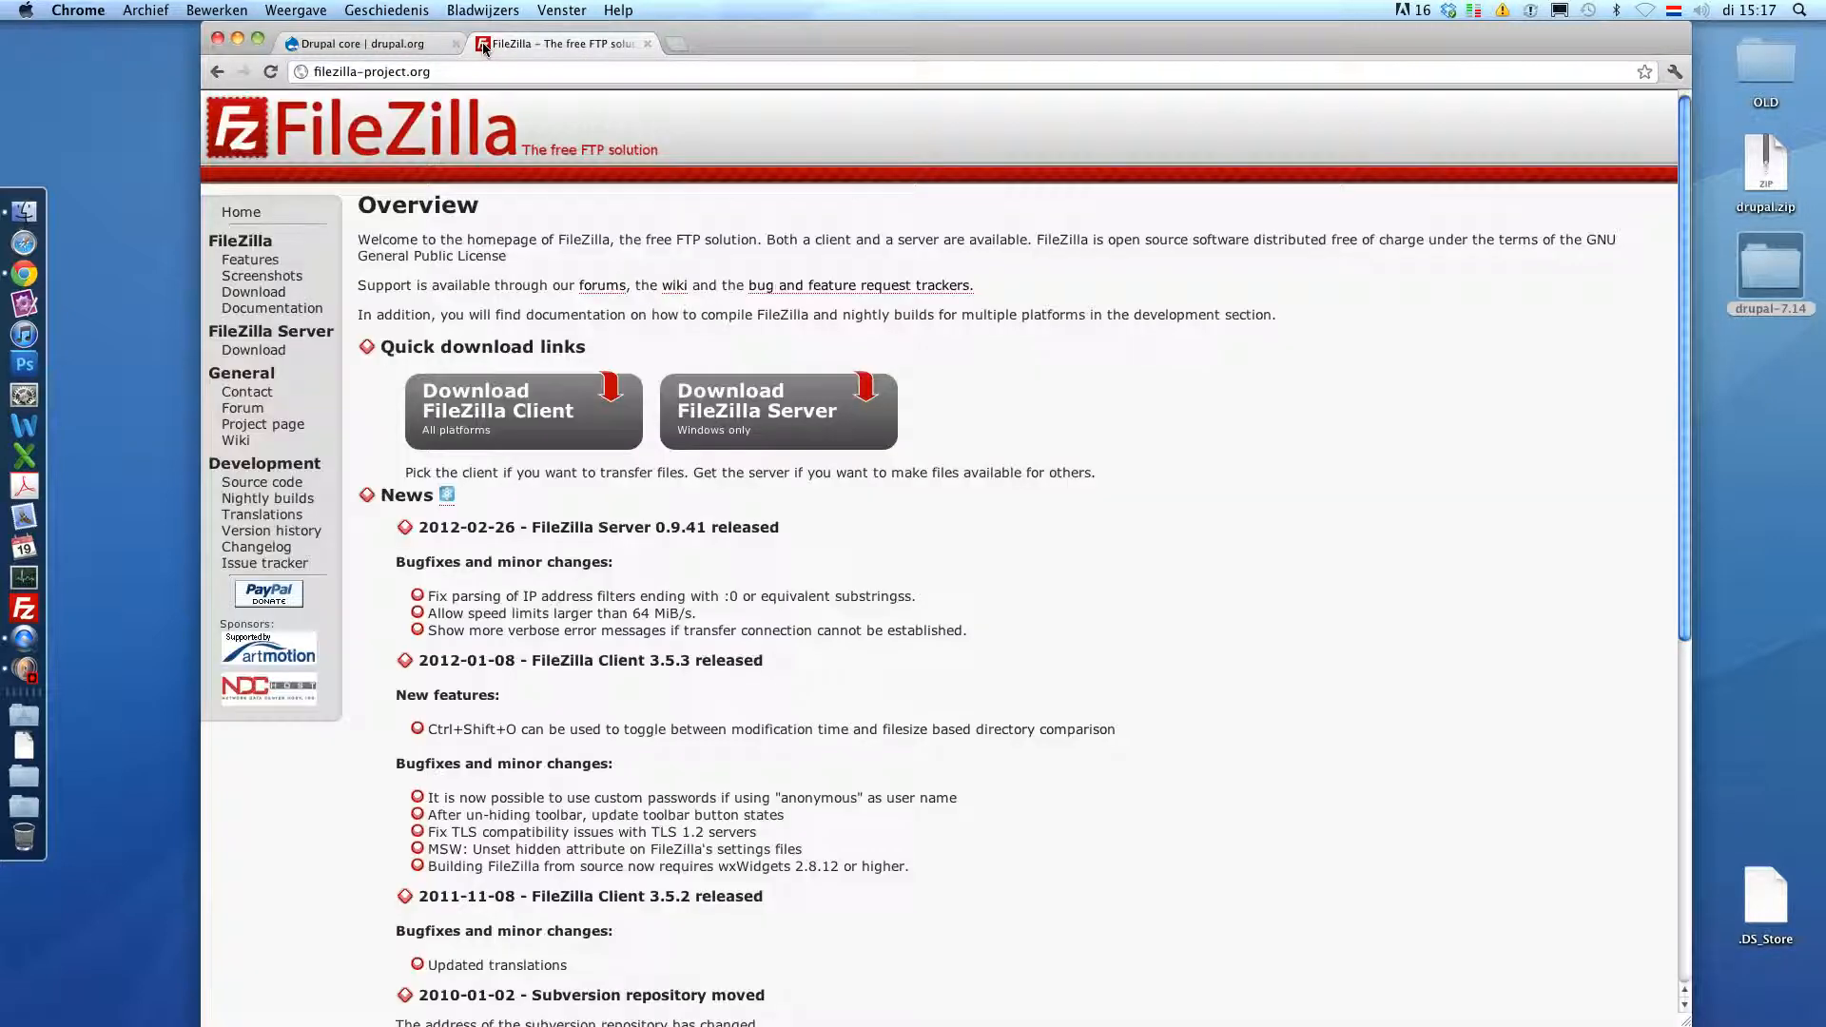
{"action": "left_click", "coordinate": [495, 410]}
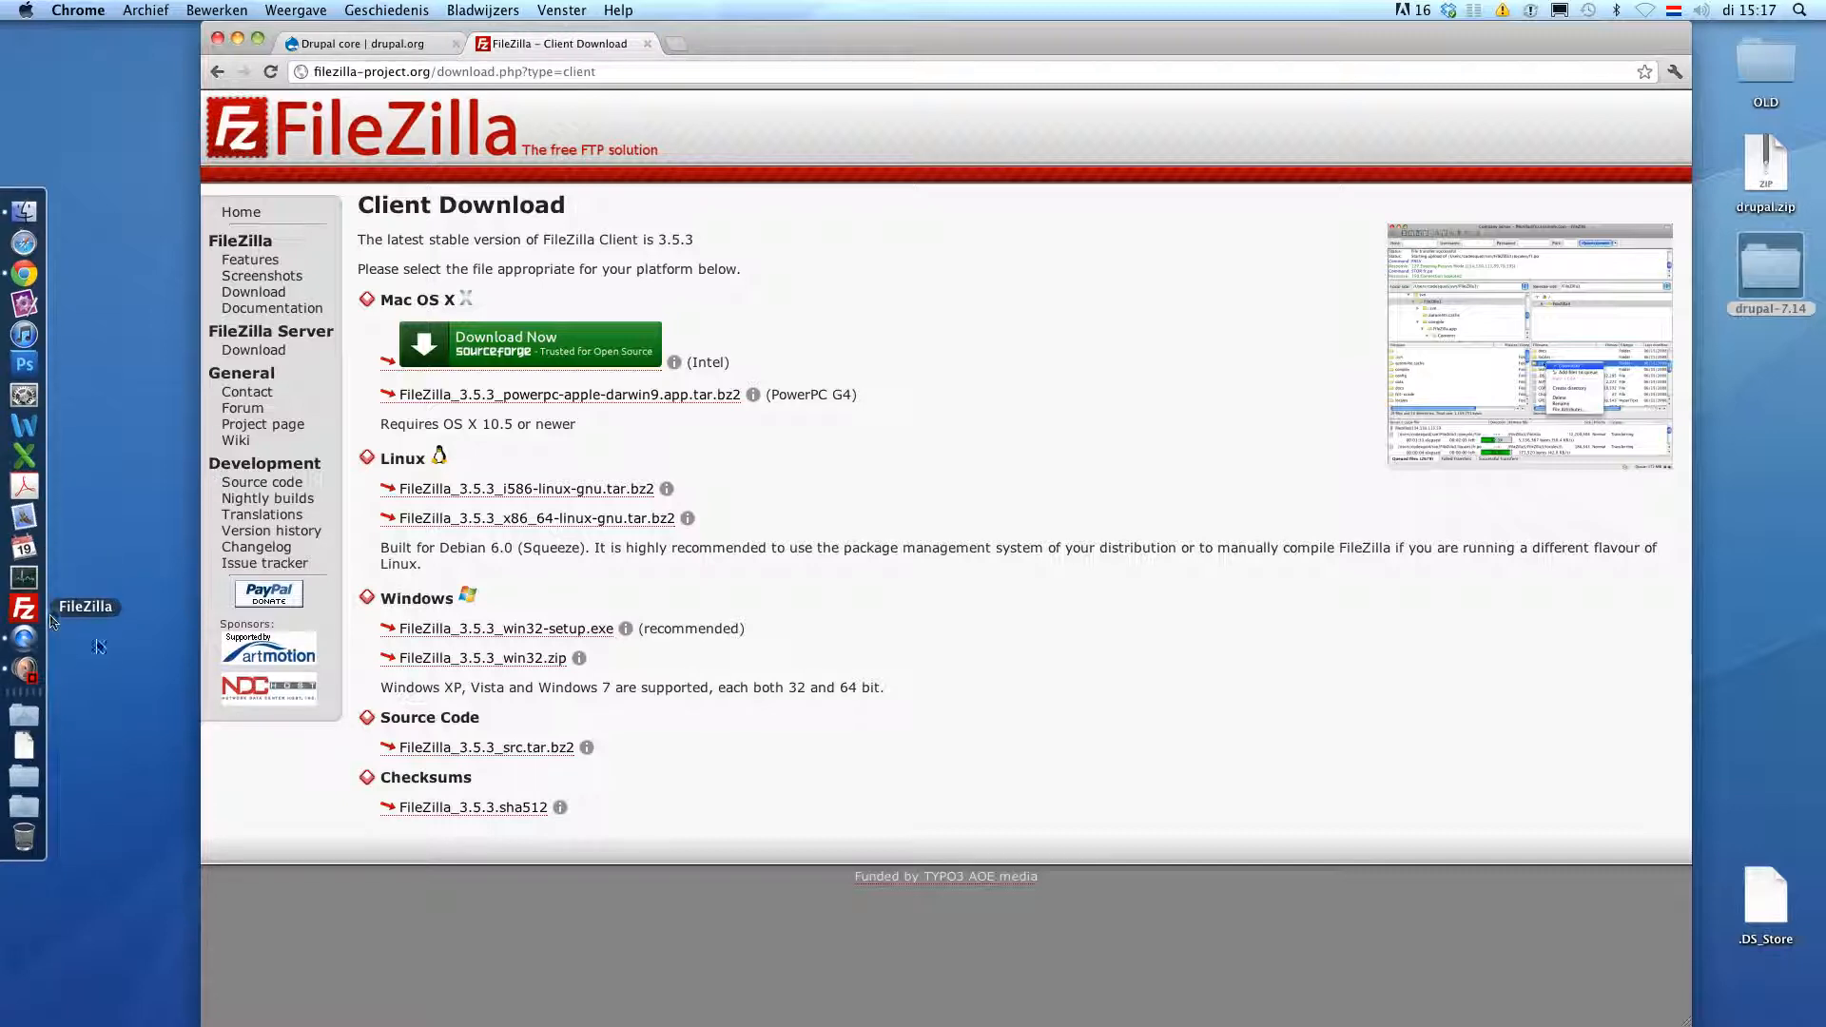
{"action": "left_click", "coordinate": [34, 616]}
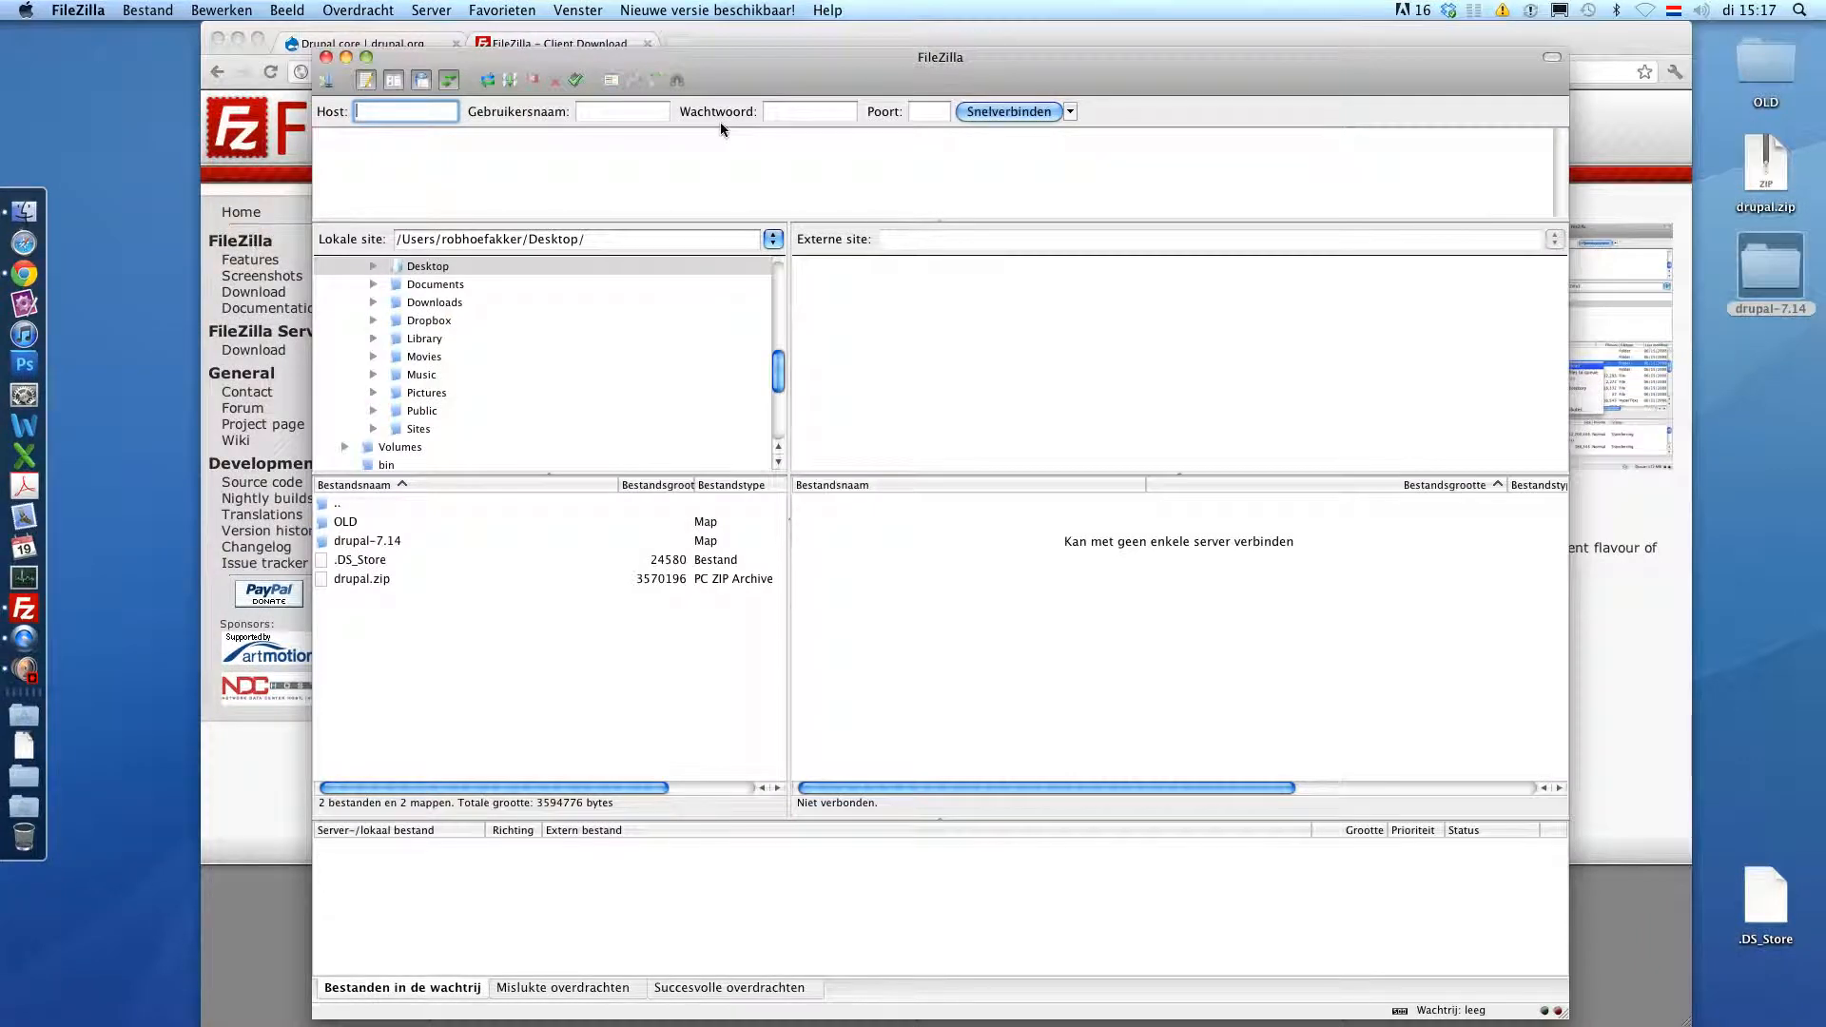
- Add a new Site Manager entry named newdrupalwebsite.com
{"action": "left_click", "coordinate": [328, 82]}
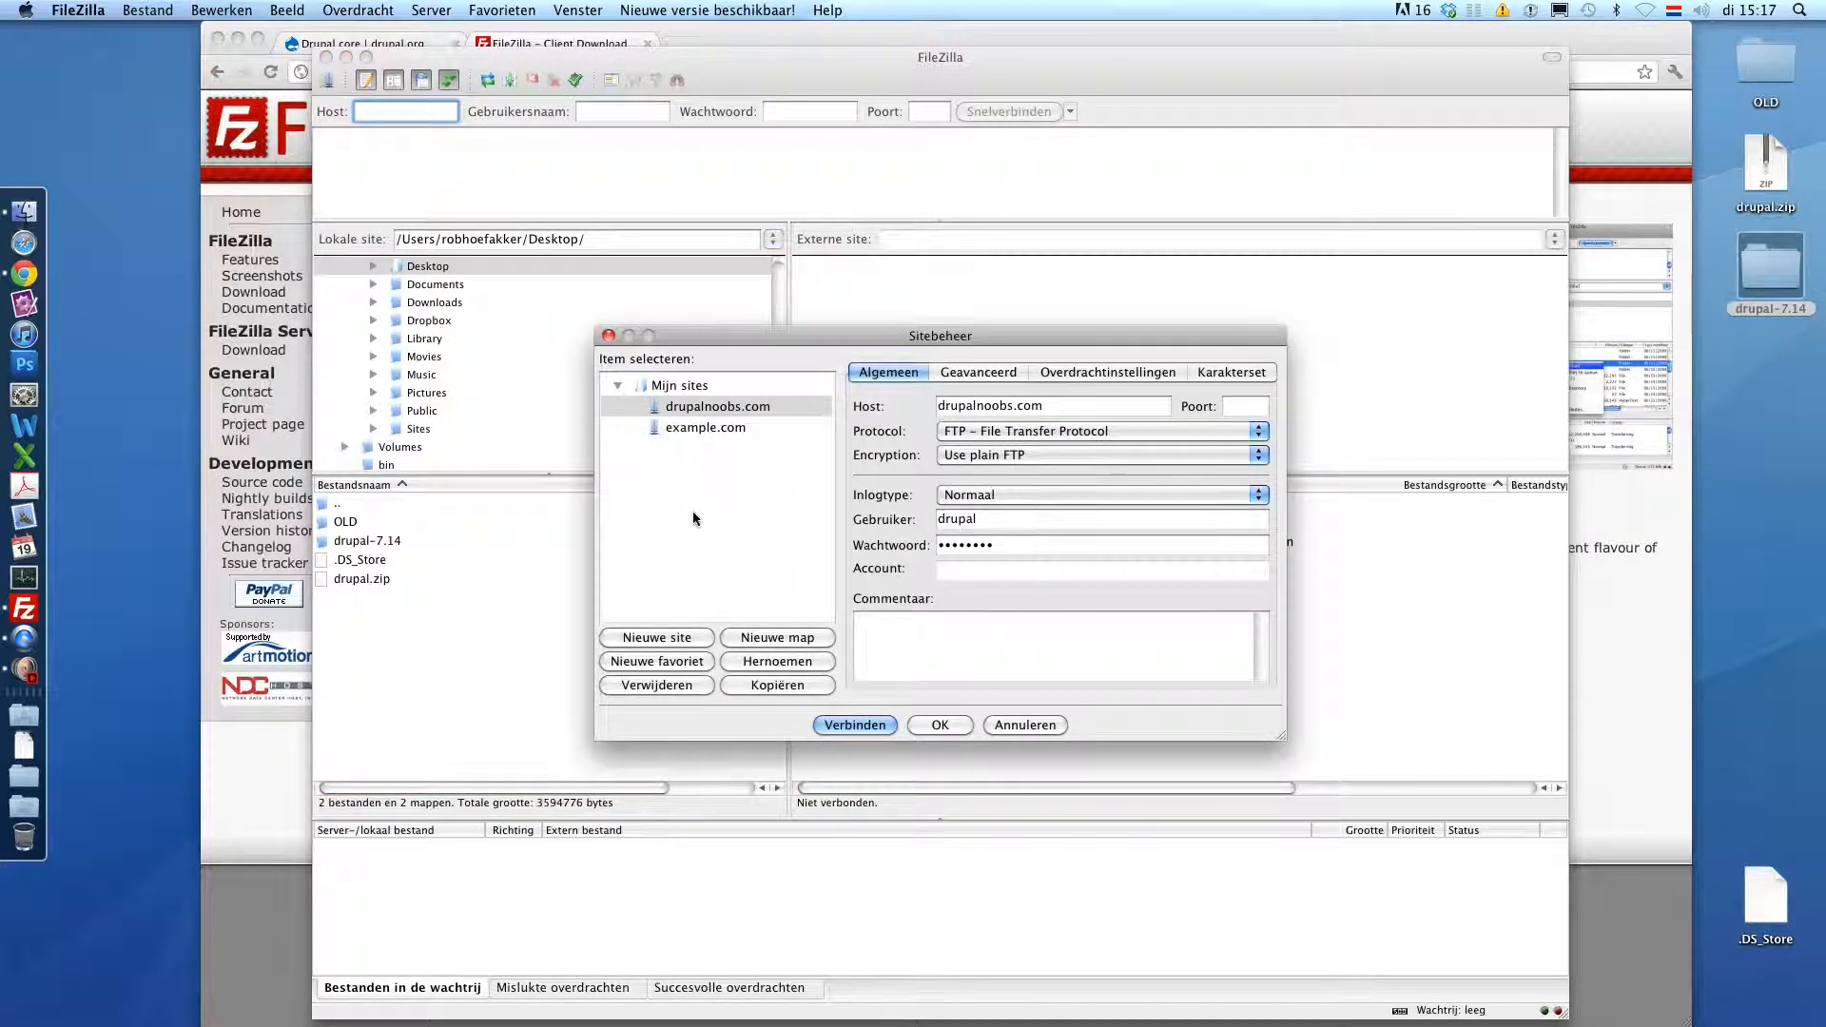
{"action": "left_click", "coordinate": [668, 644]}
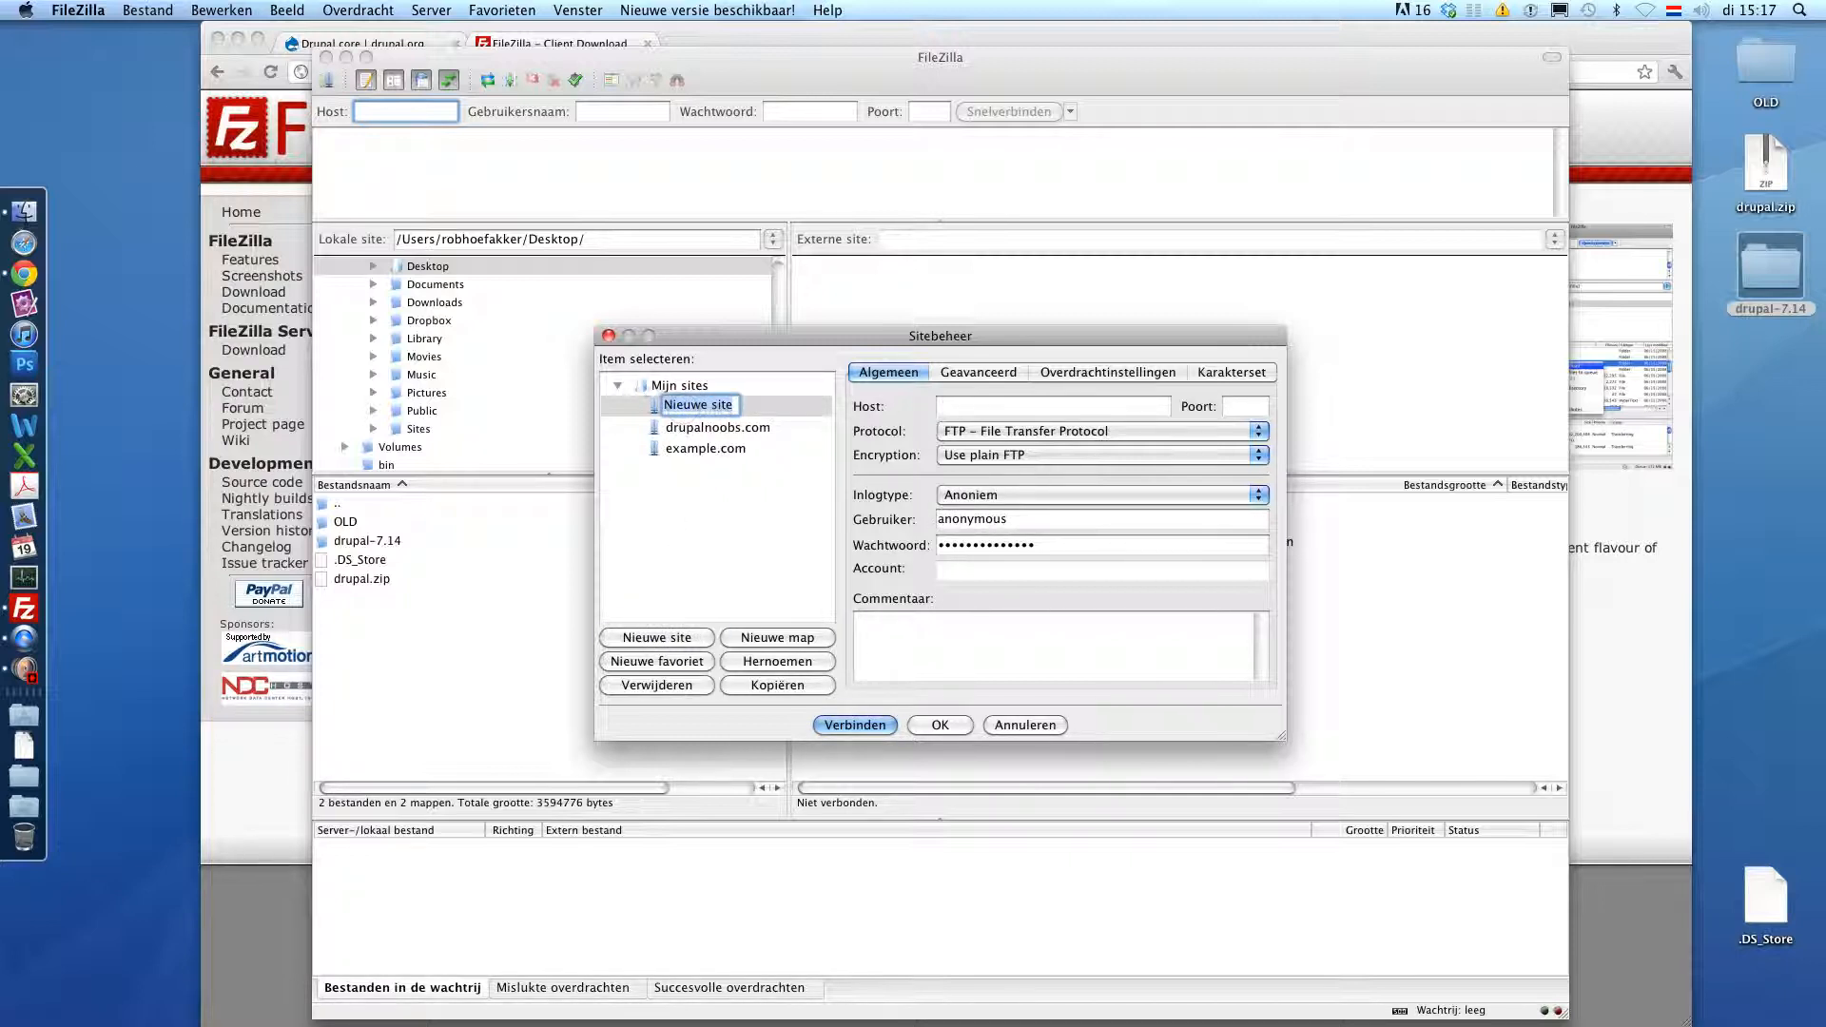
{"action": "type", "text": "newdrupalwebsite.com"}
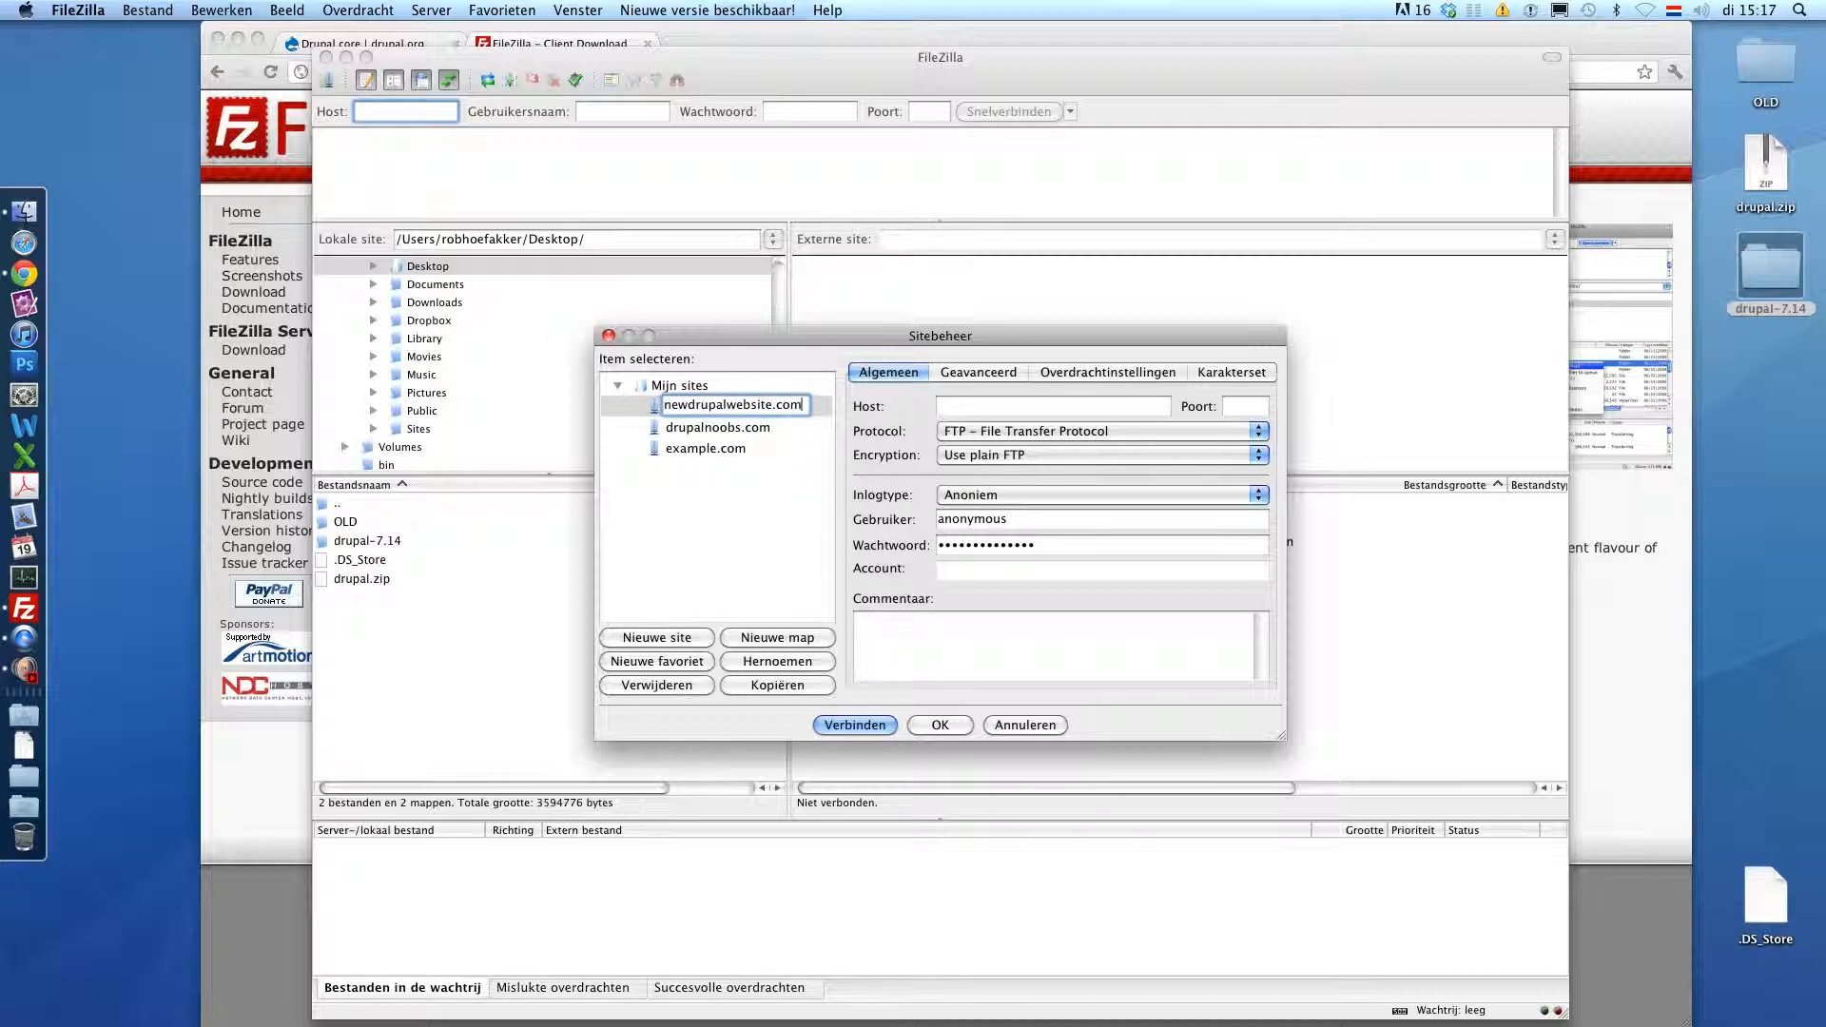
{"action": "key", "text": "Return"}
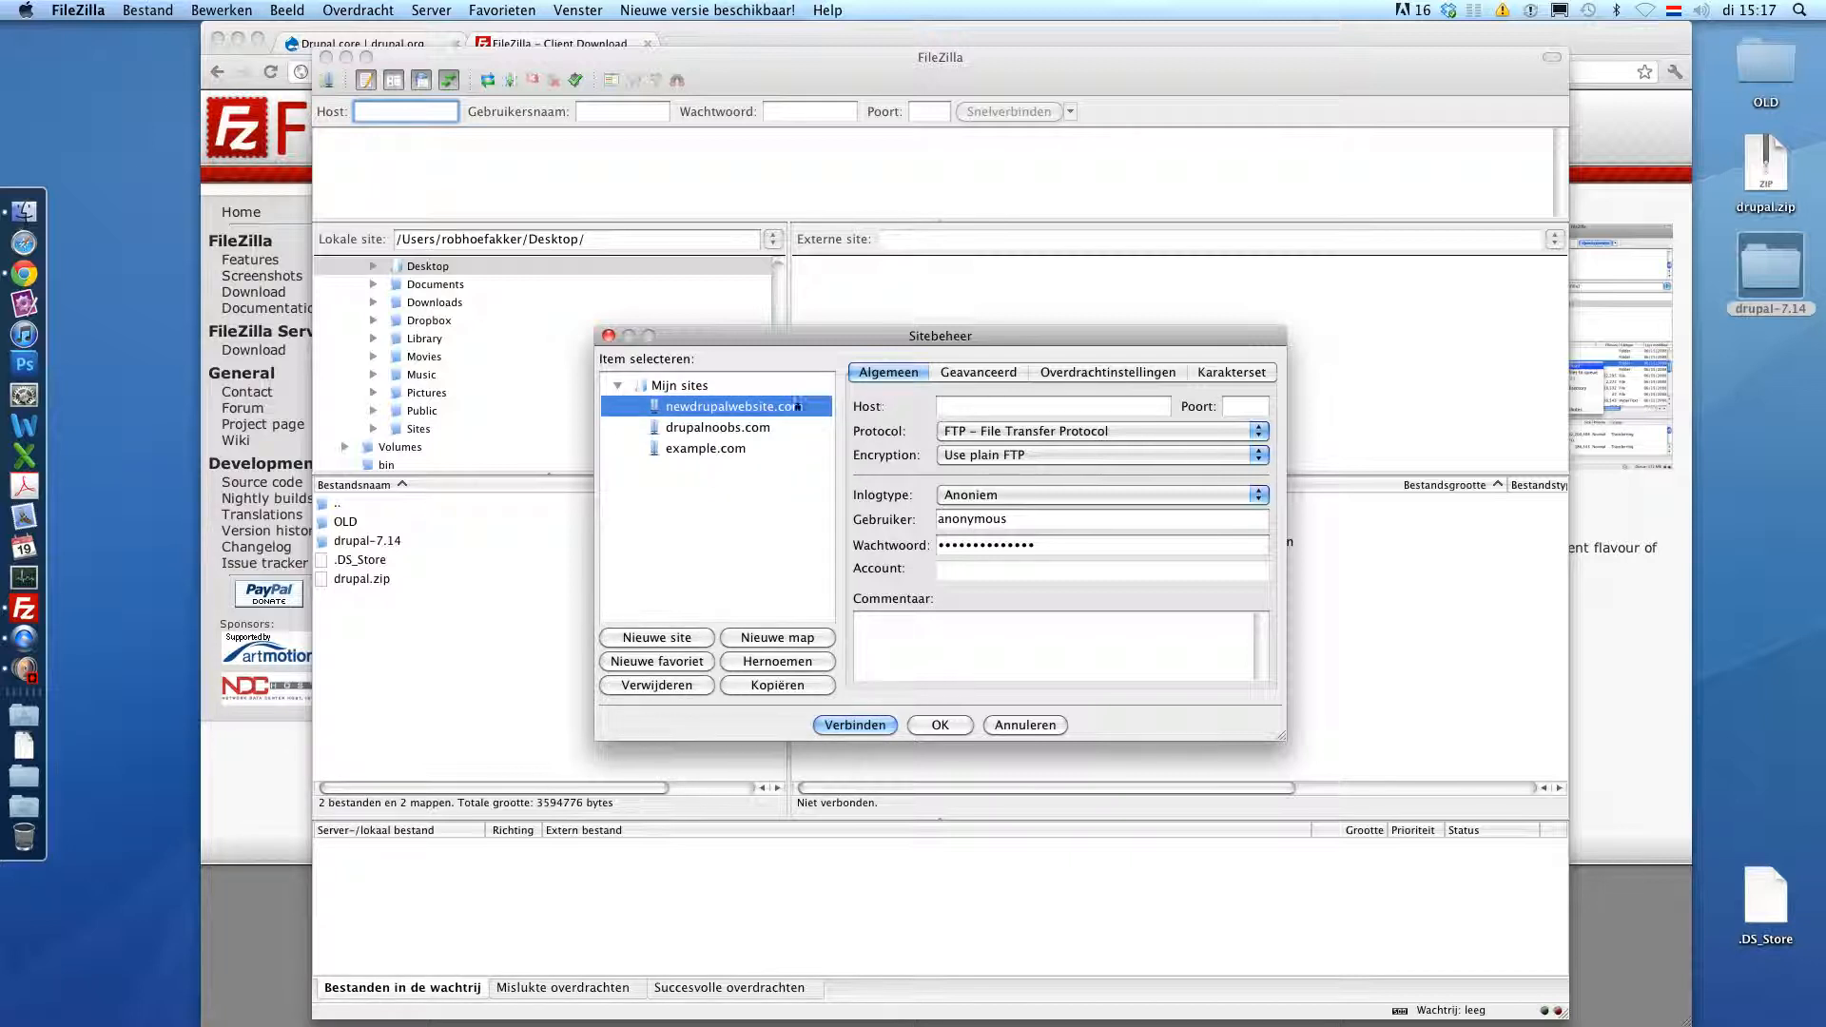
- Set host newdrupalwebsite.com, Normaal login type with username and password, then select drupalnoobs.com
{"action": "left_click", "coordinate": [938, 402]}
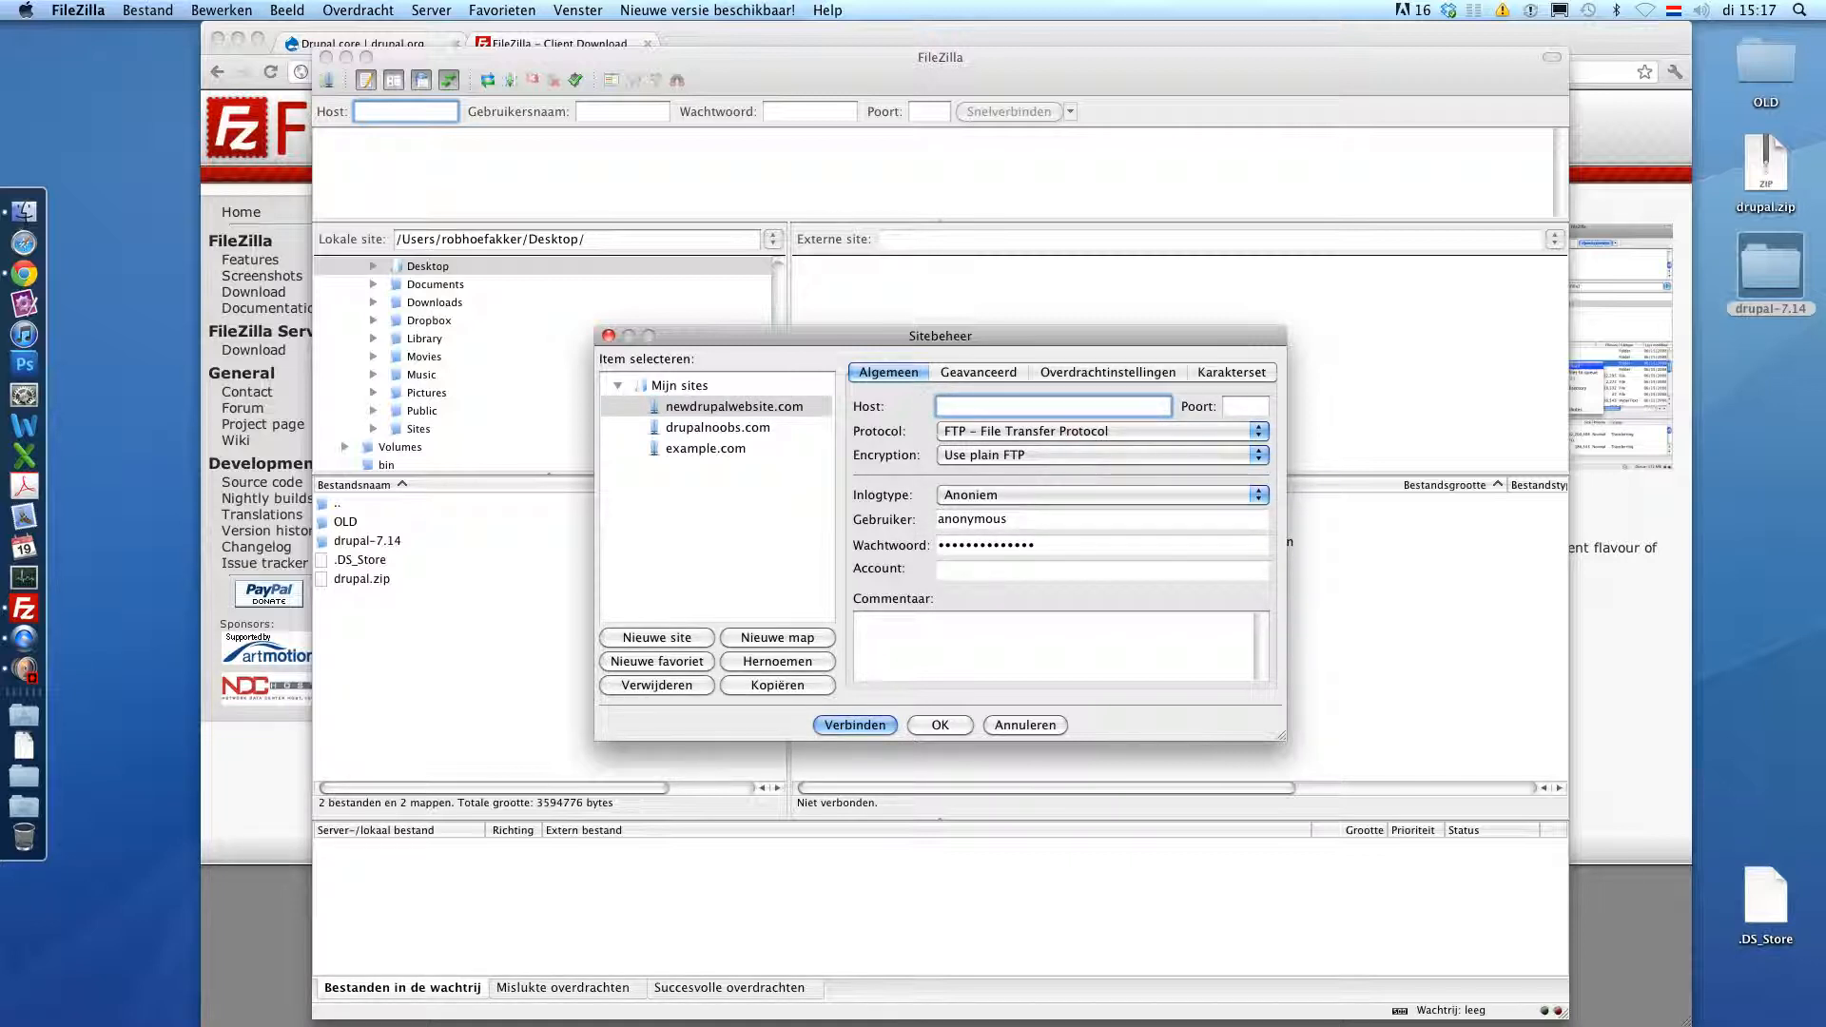
{"action": "type", "text": "newdrupalwebsite.com"}
{"action": "left_click", "coordinate": [943, 496]}
{"action": "left_click", "coordinate": [950, 513]}
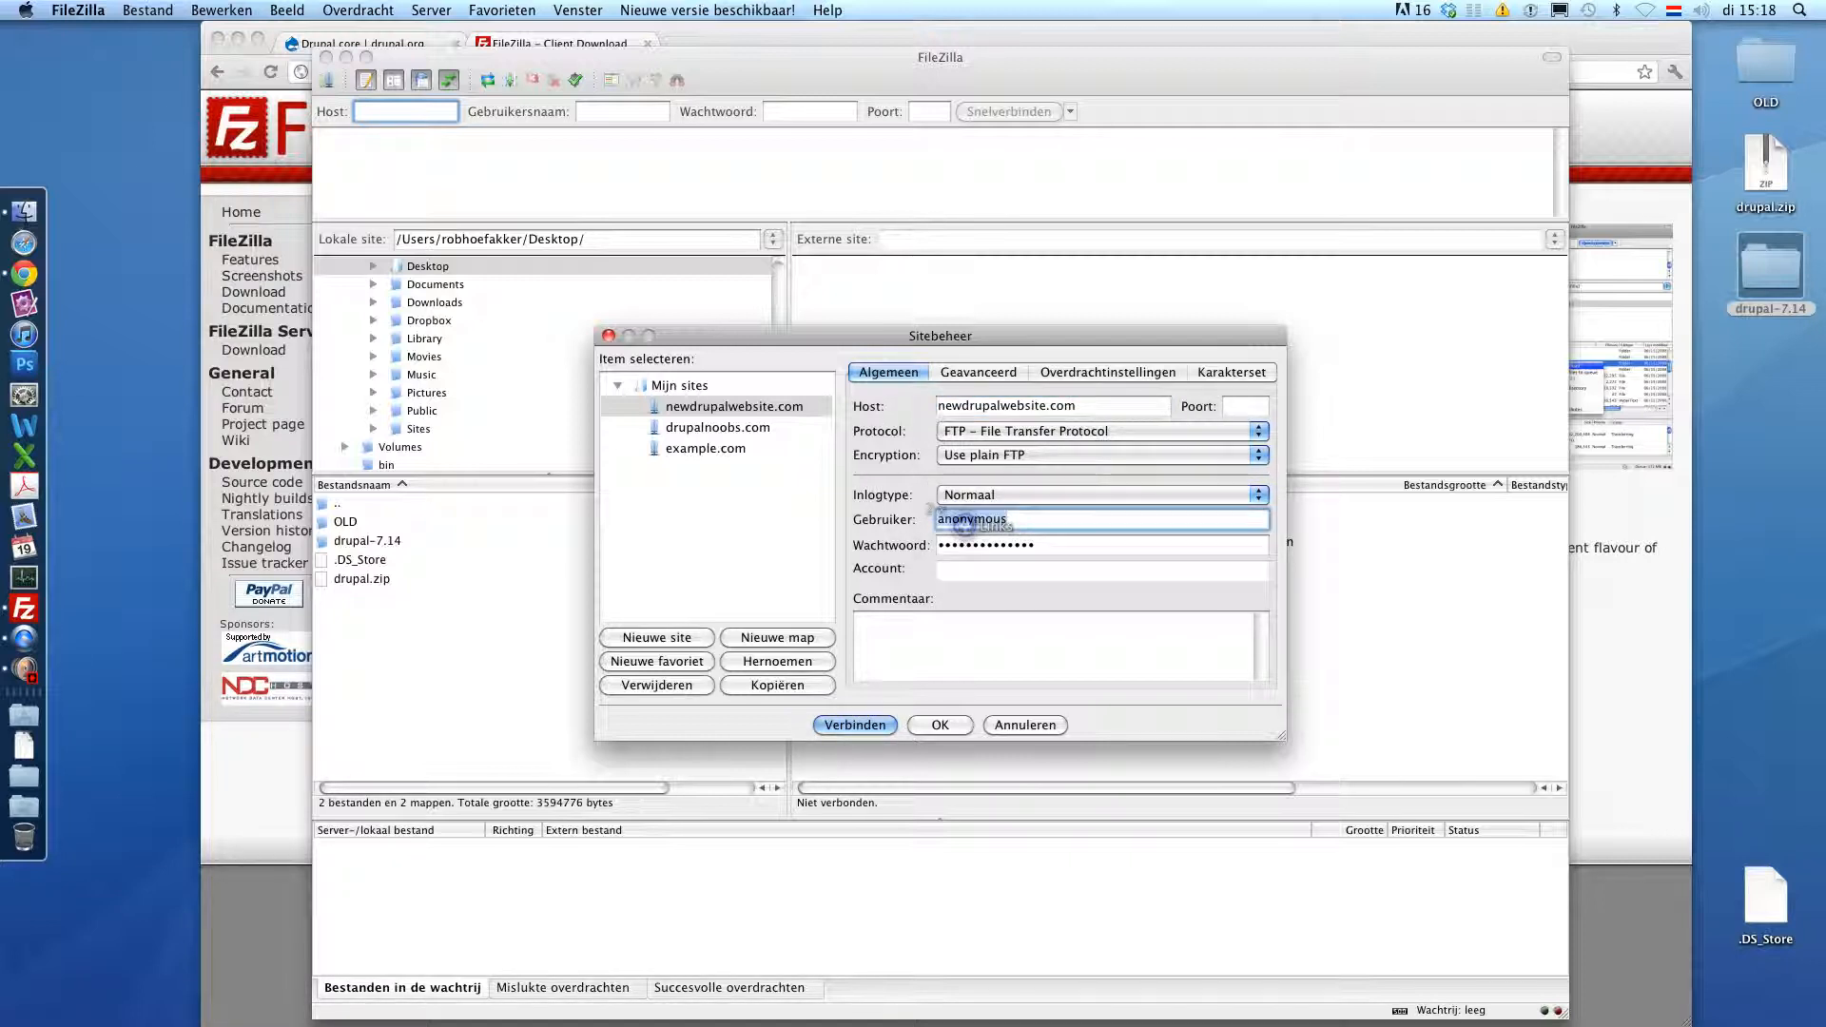
{"action": "key", "text": "Tab"}
{"action": "type", "text": "t"}
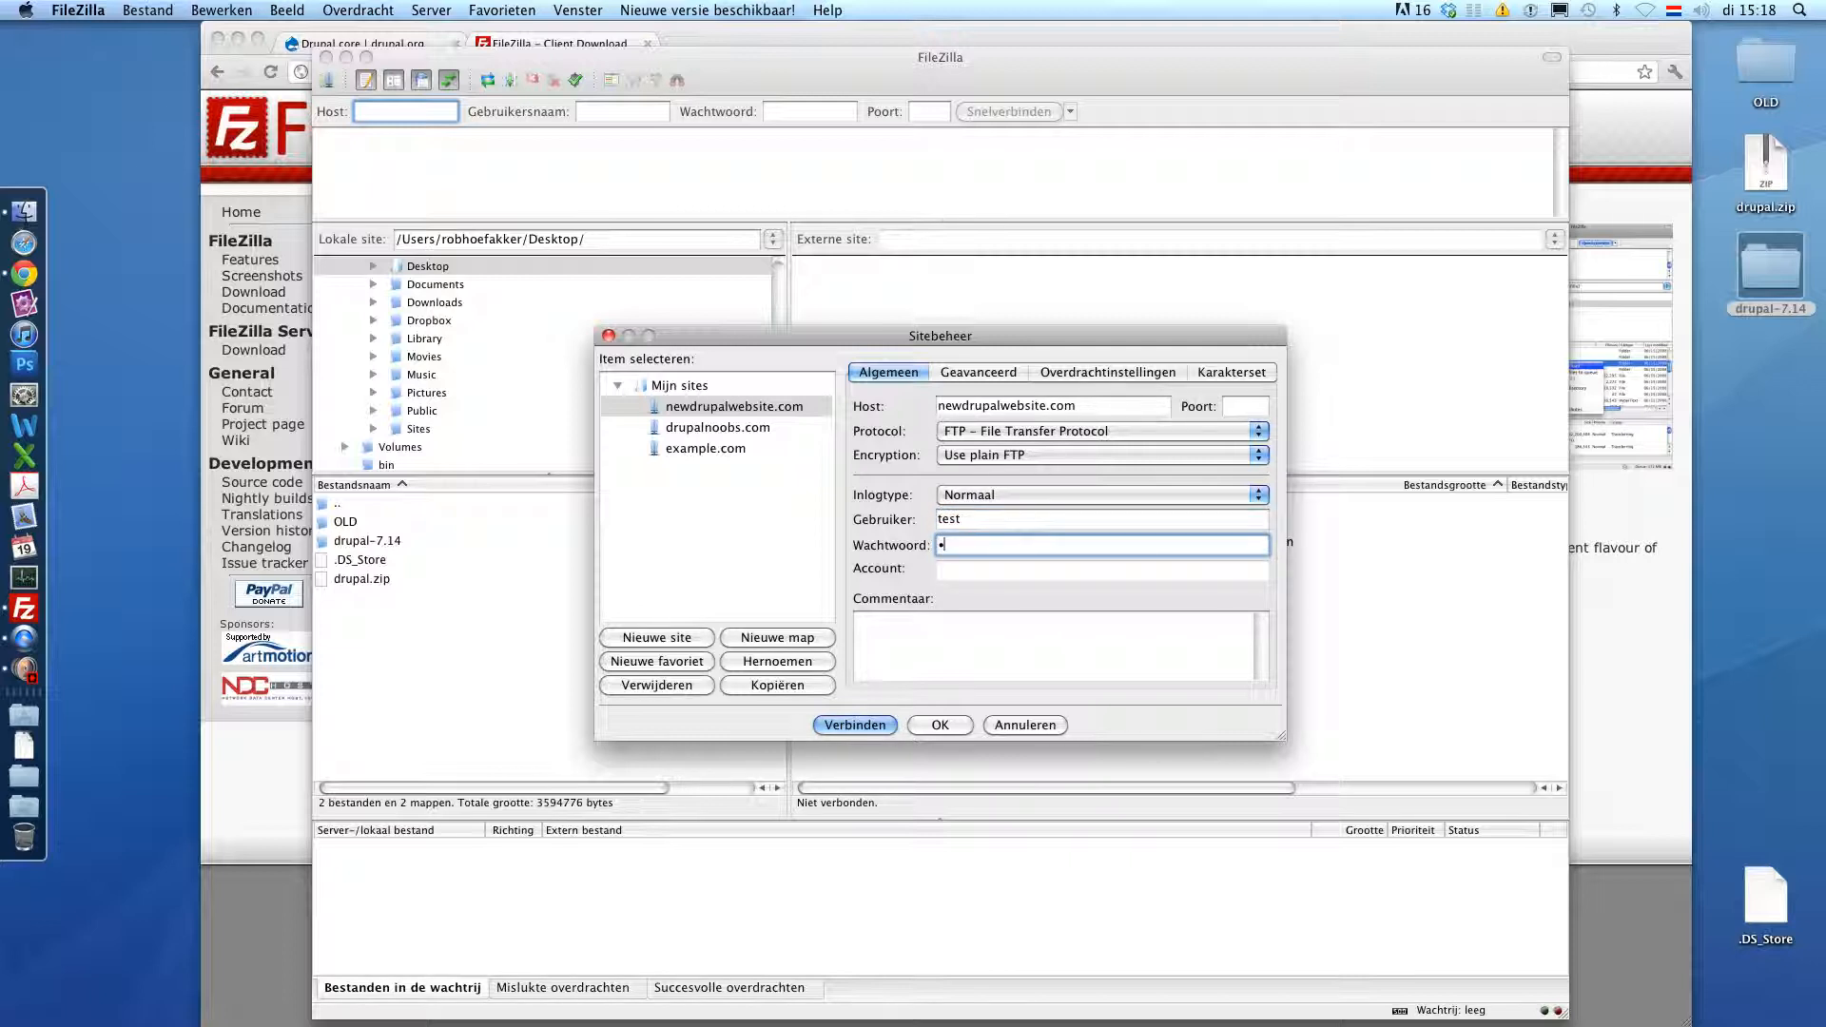
{"action": "left_click", "coordinate": [830, 526]}
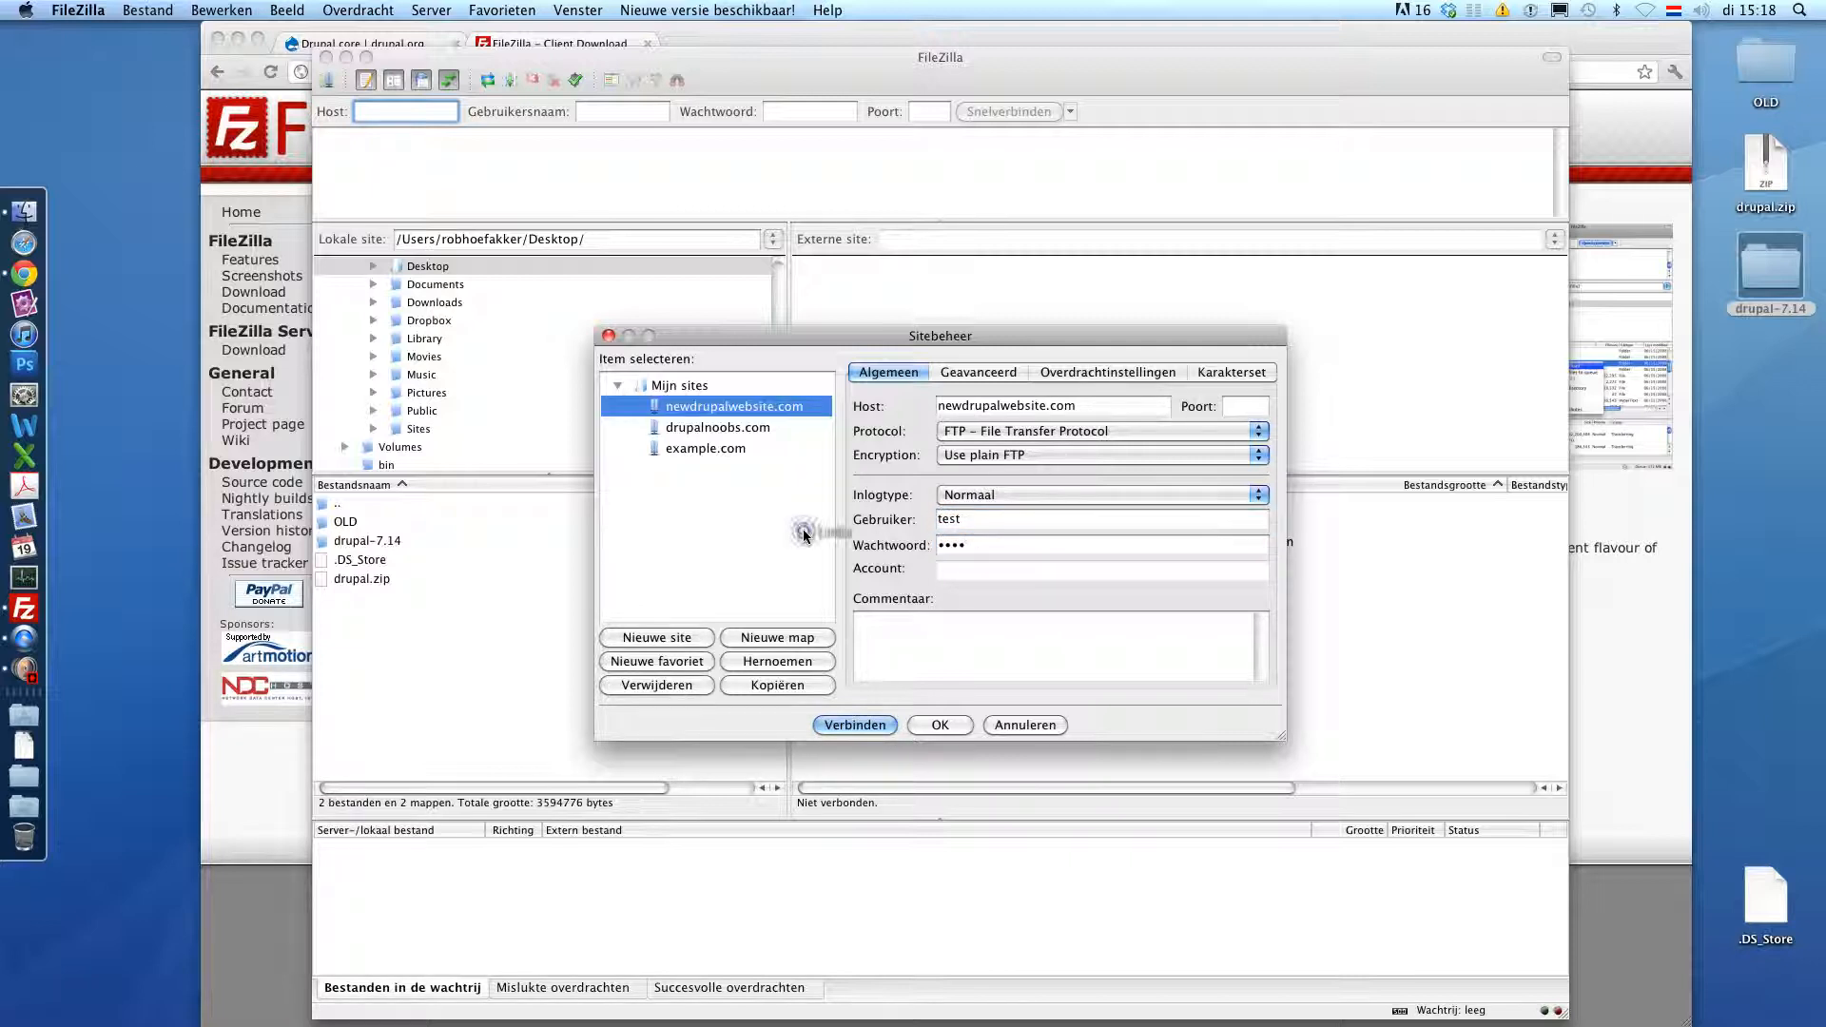
{"action": "left_click", "coordinate": [749, 428]}
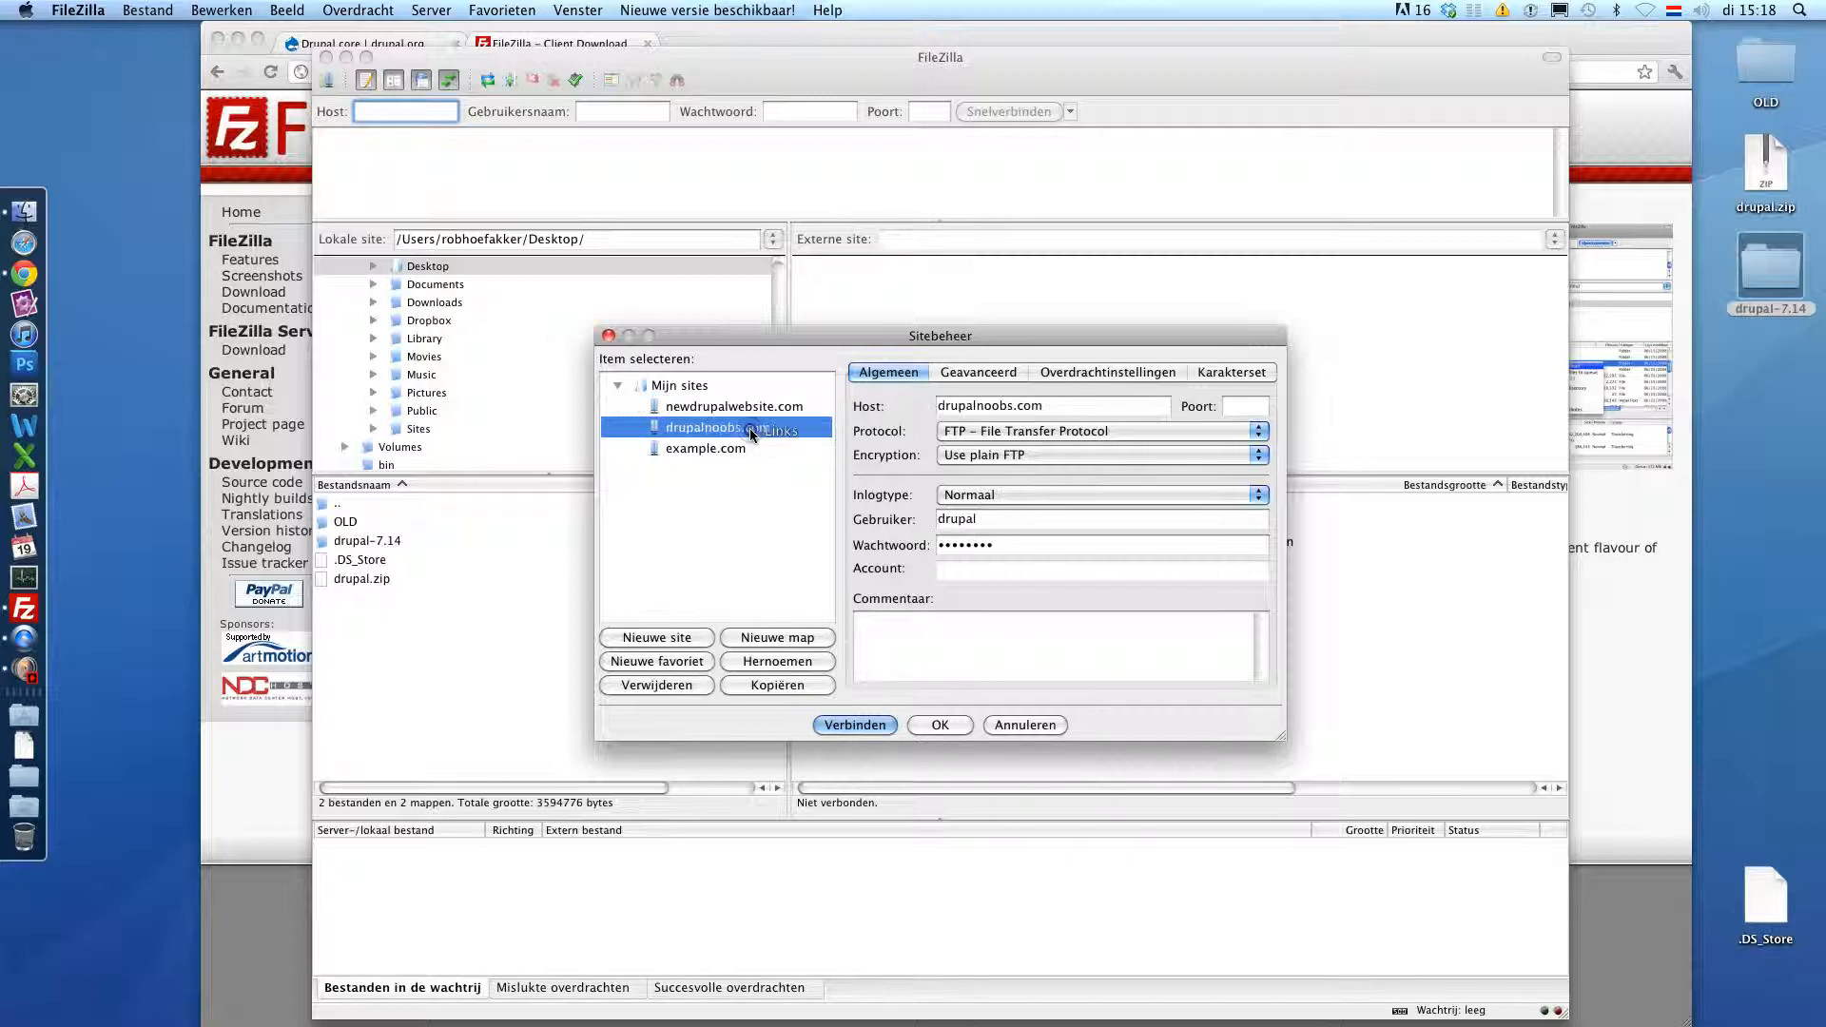
- Connect to drupalnoobs.com and browse to /domains/drupalnoobs.com/public_html on the server
{"action": "left_click", "coordinate": [837, 726]}
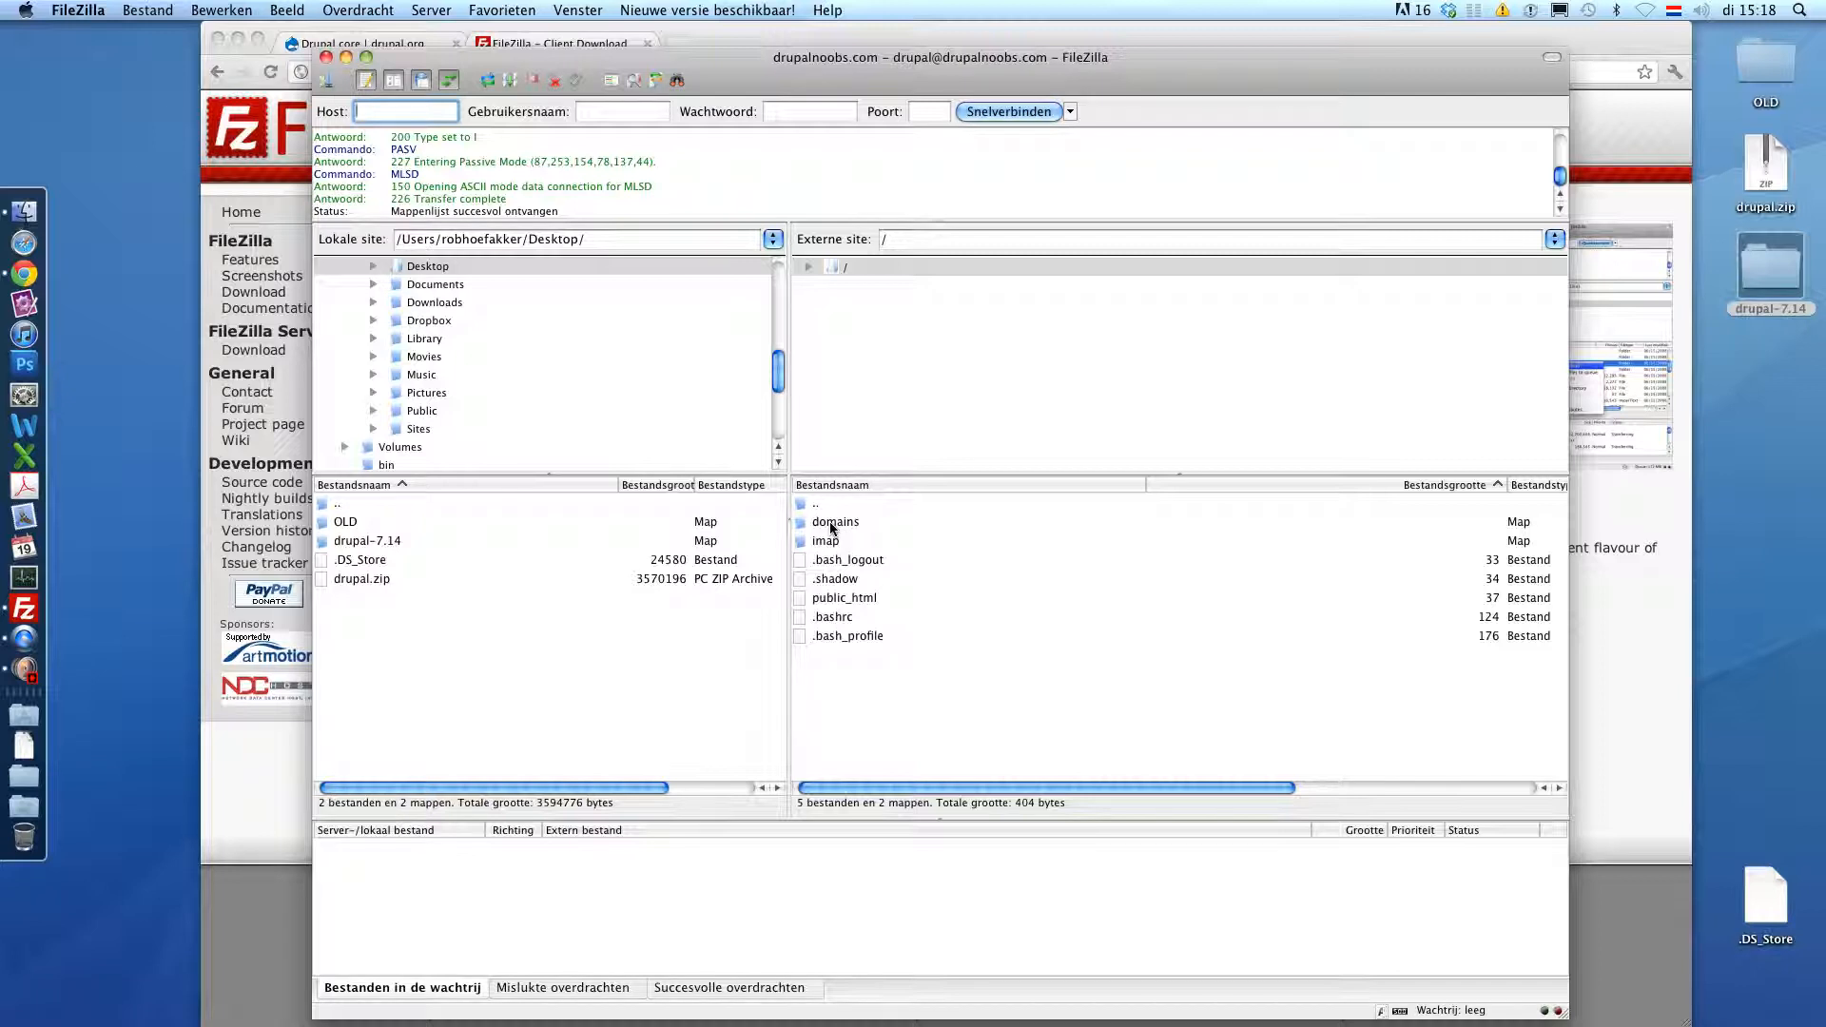
{"action": "double_click", "coordinate": [831, 525]}
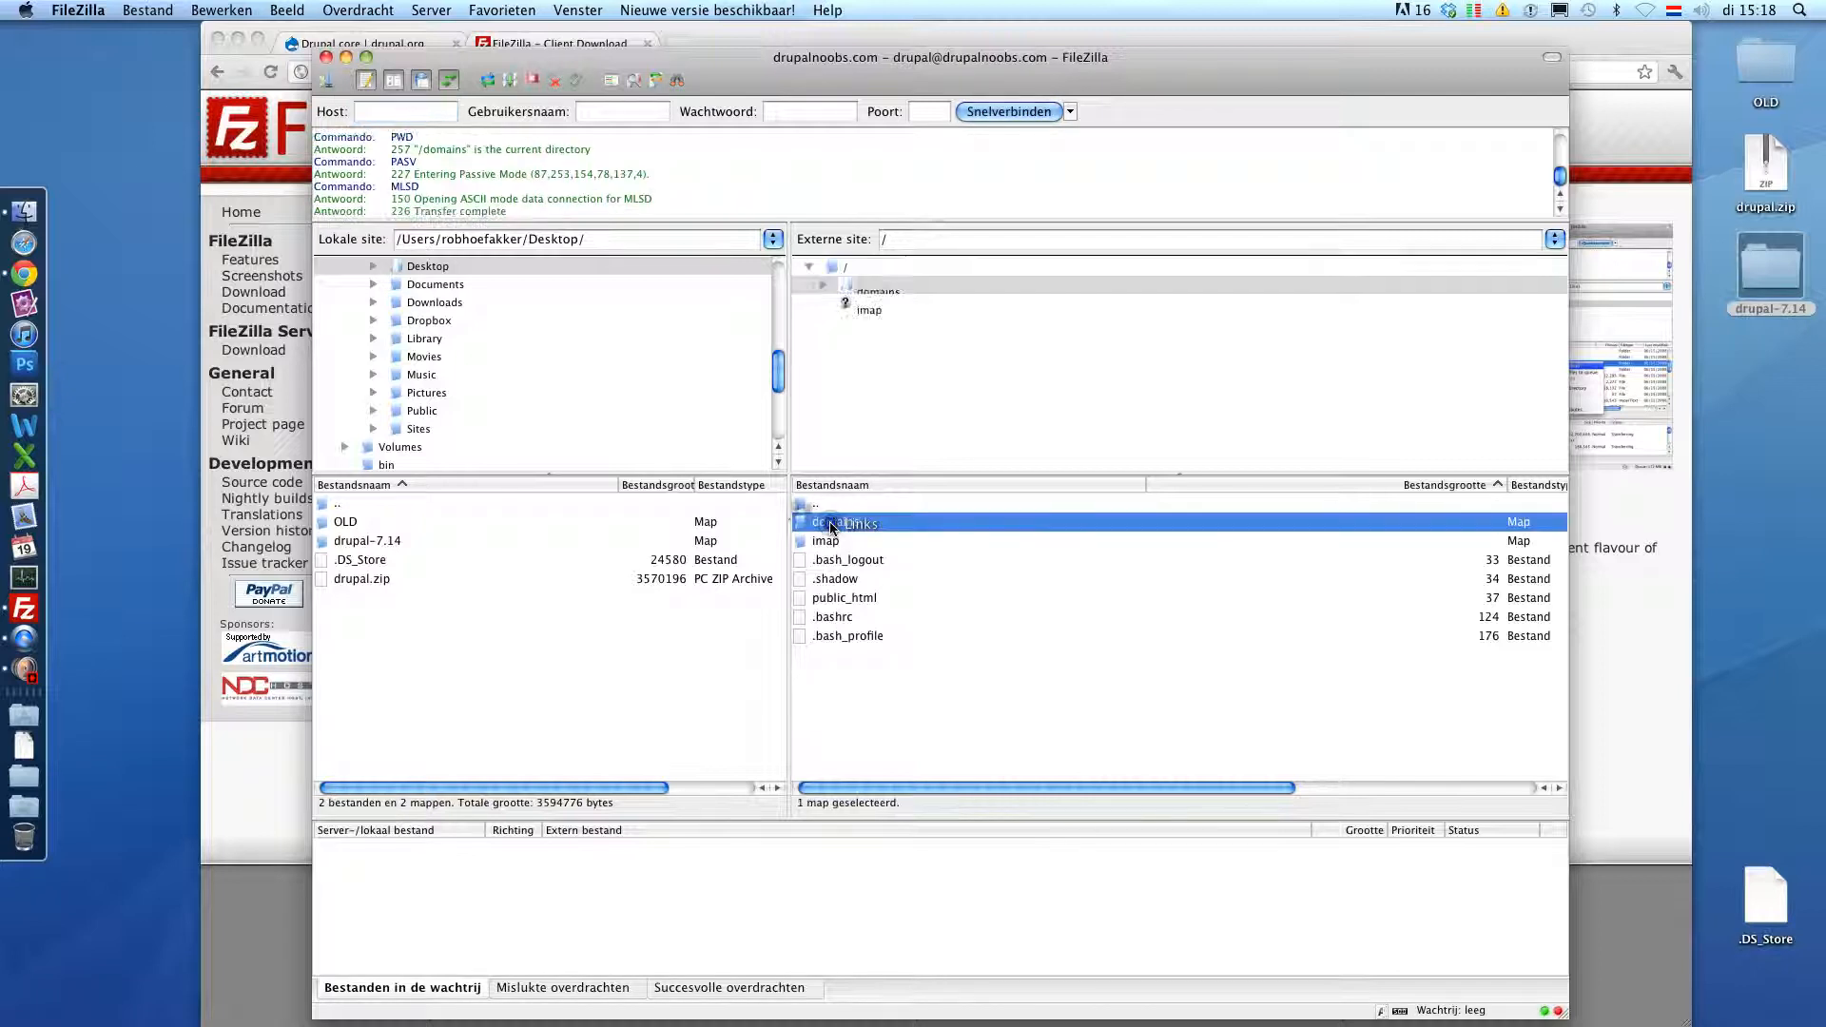
{"action": "double_click", "coordinate": [854, 523]}
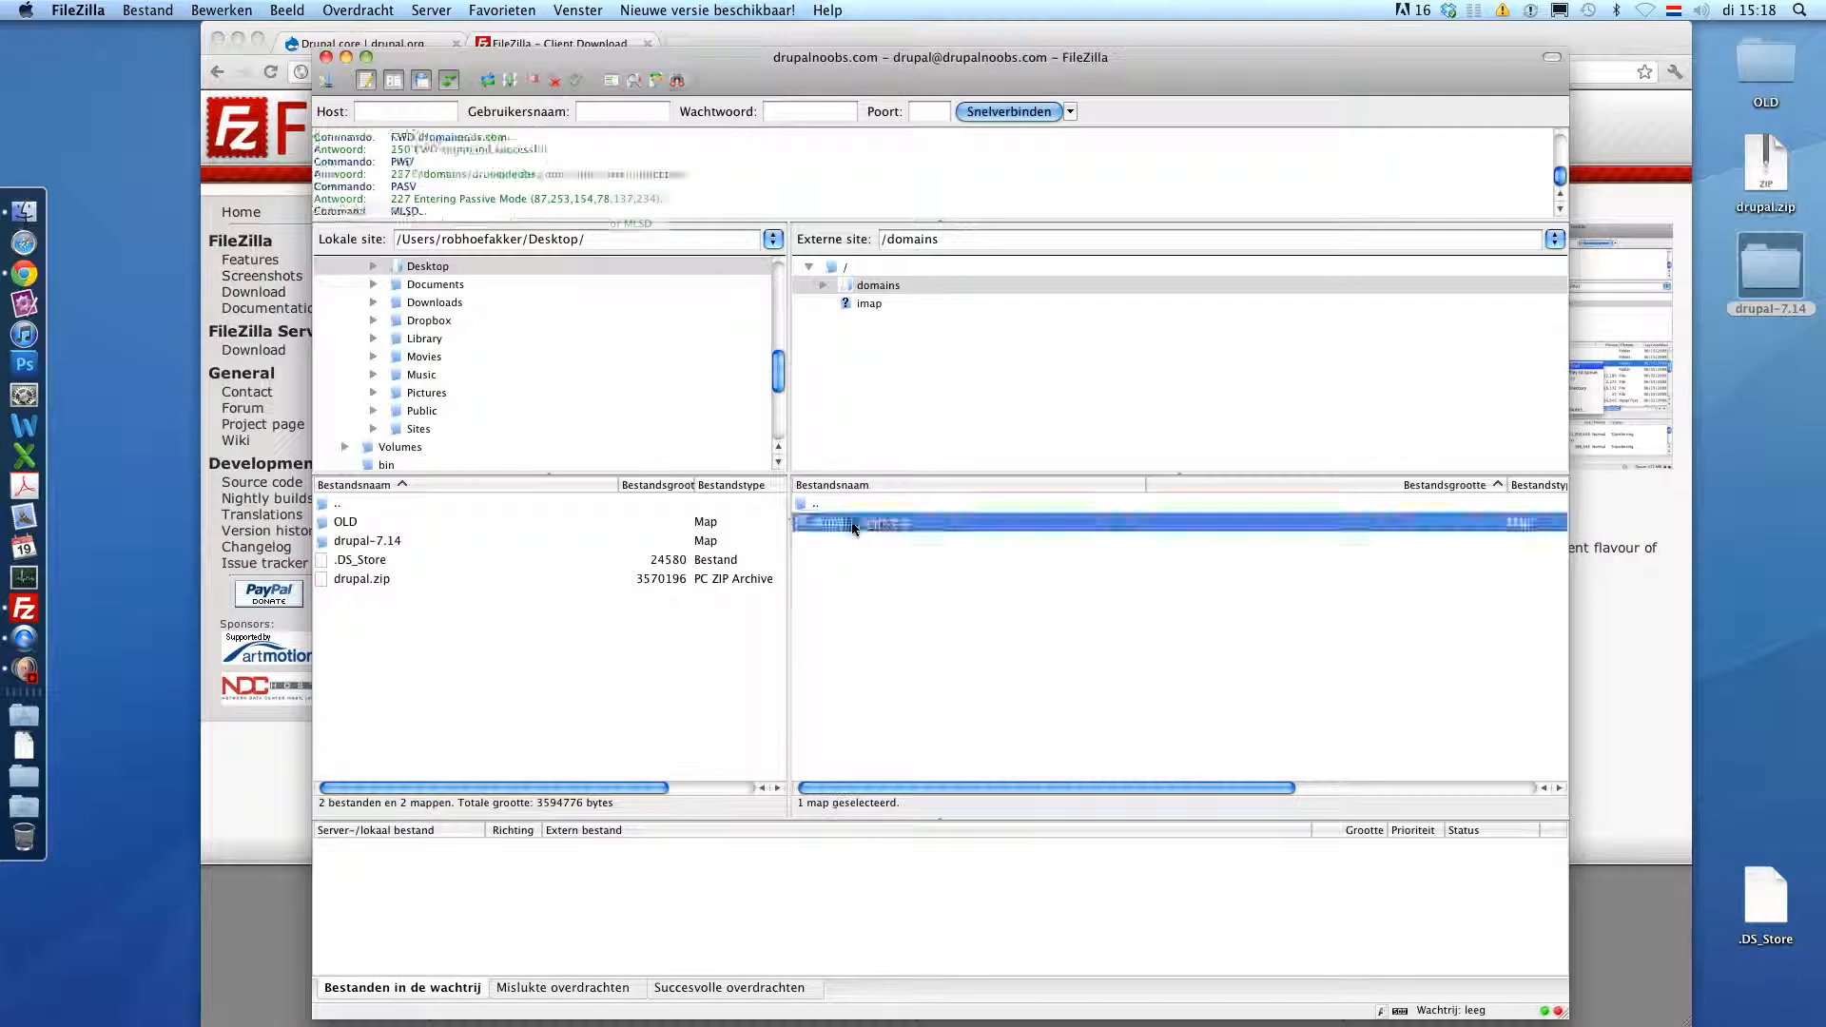
{"action": "double_click", "coordinate": [831, 580]}
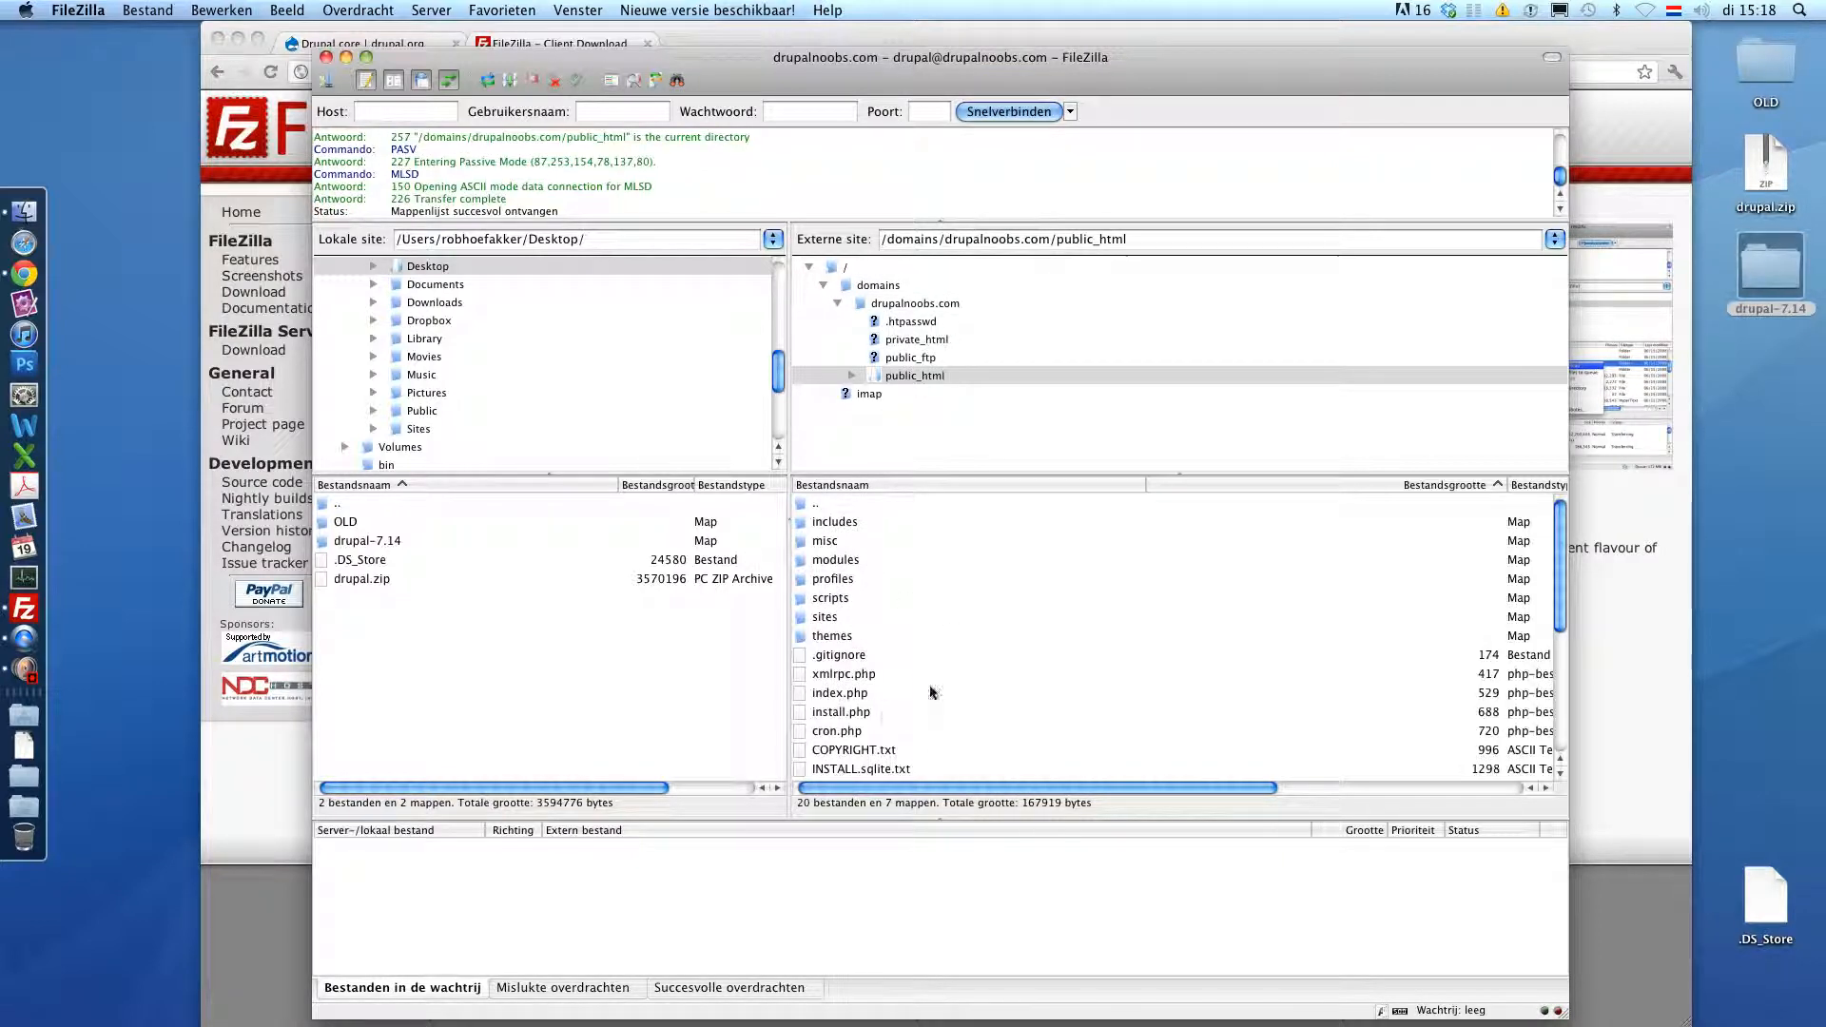
{"action": "scroll", "coordinate": [923, 647], "scroll_direction": "down", "scroll_amount": 5}
{"action": "scroll", "coordinate": [913, 708], "scroll_direction": "up", "scroll_amount": 5}
{"action": "scroll", "coordinate": [909, 711], "scroll_direction": "down", "scroll_amount": 5}
- Create a remote folder named test in public_html and open it
{"action": "right_click", "coordinate": [925, 659]}
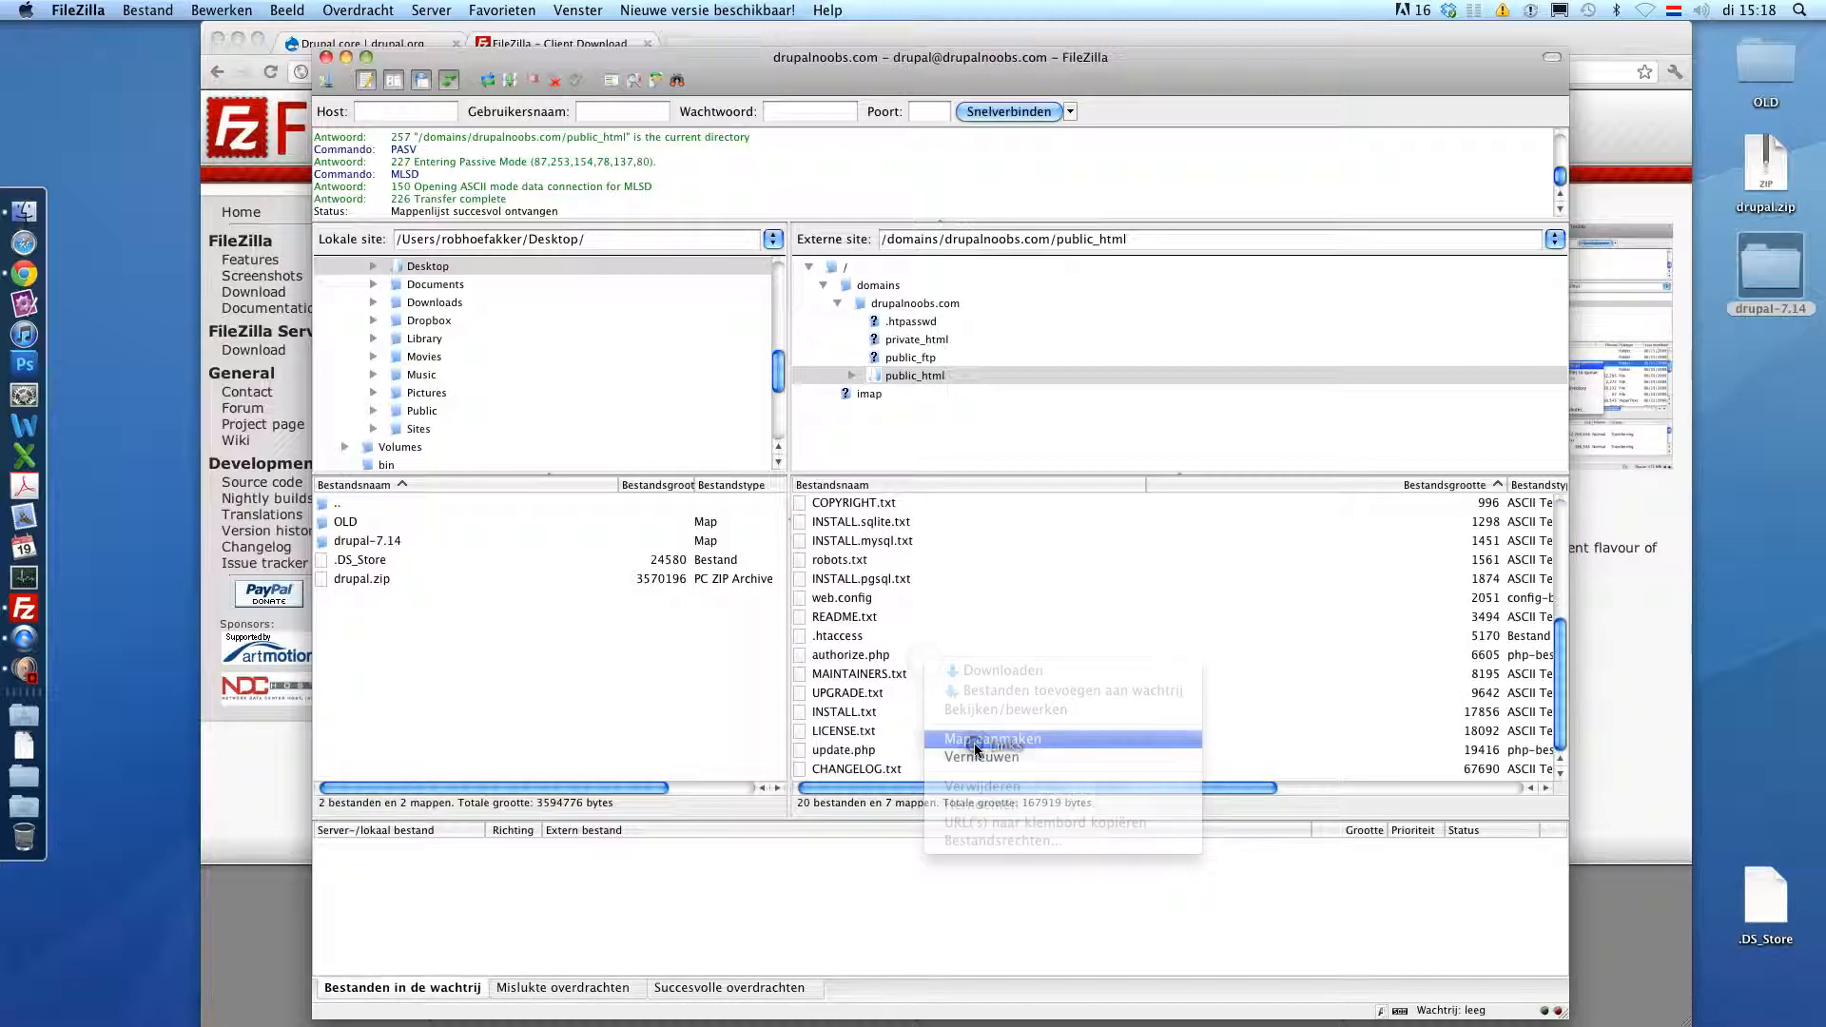
{"action": "left_click", "coordinate": [975, 741]}
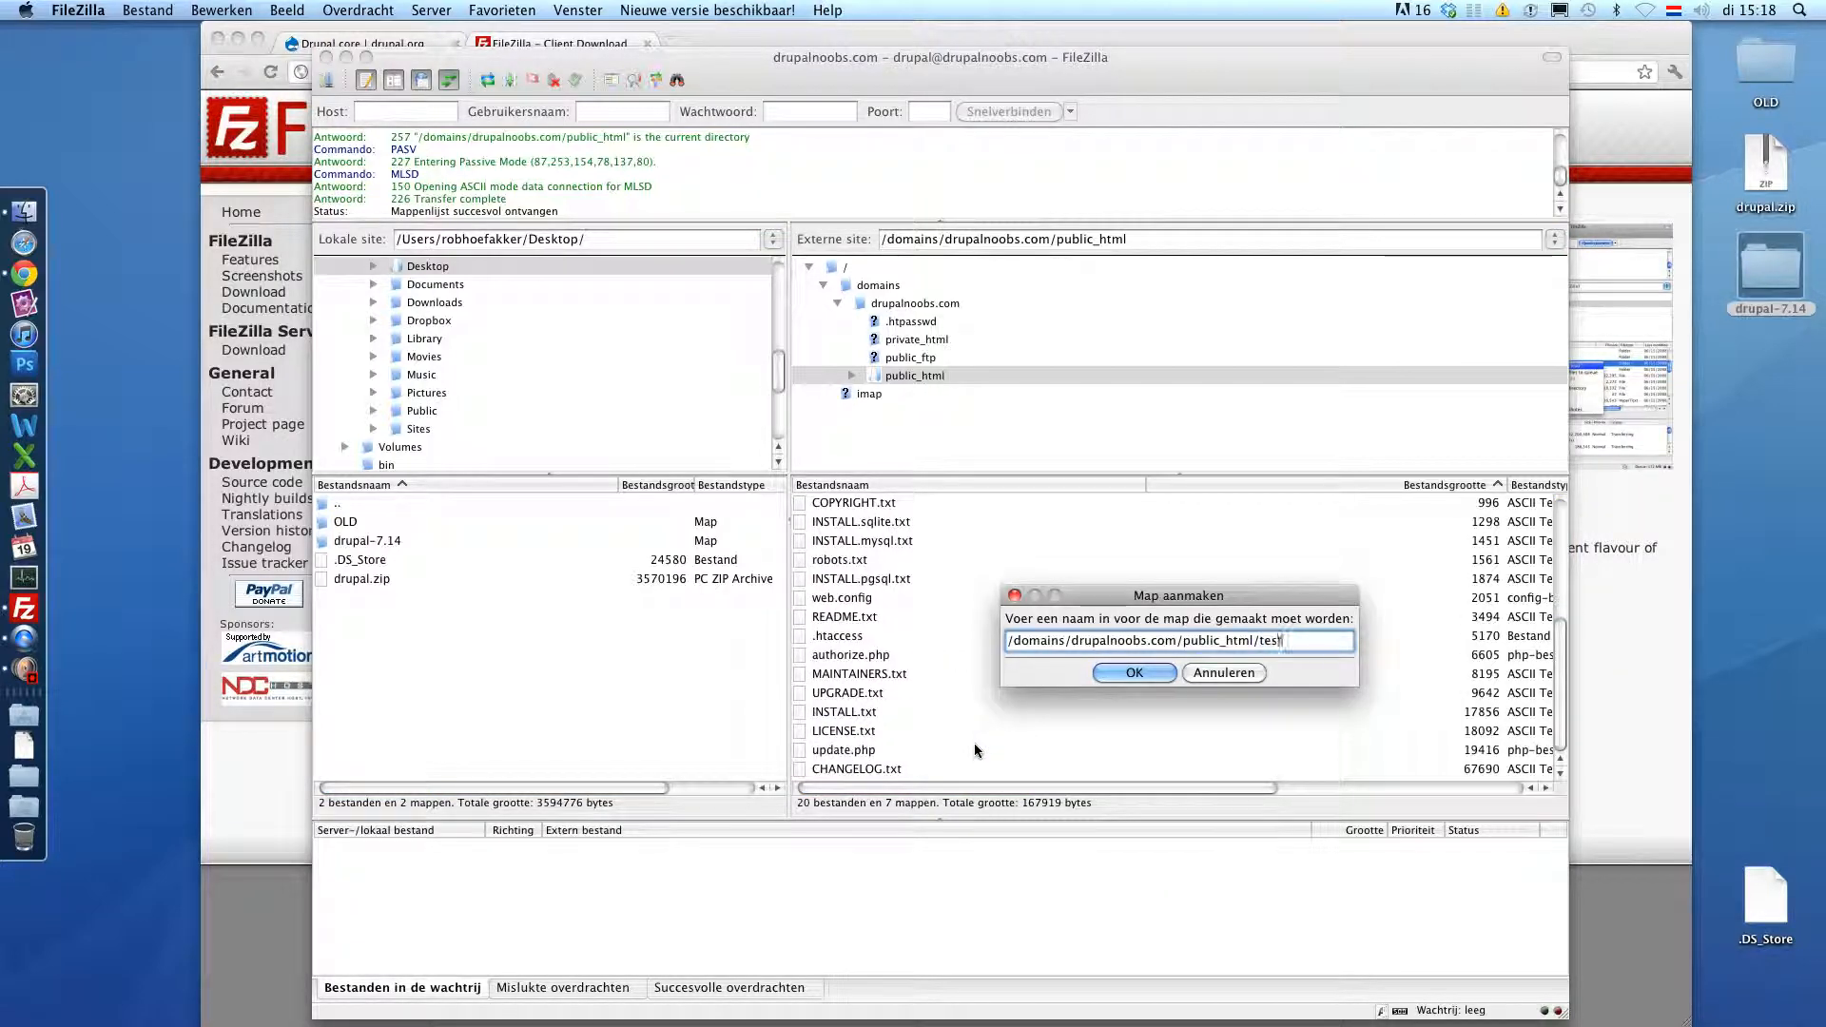
{"action": "left_click", "coordinate": [1118, 672]}
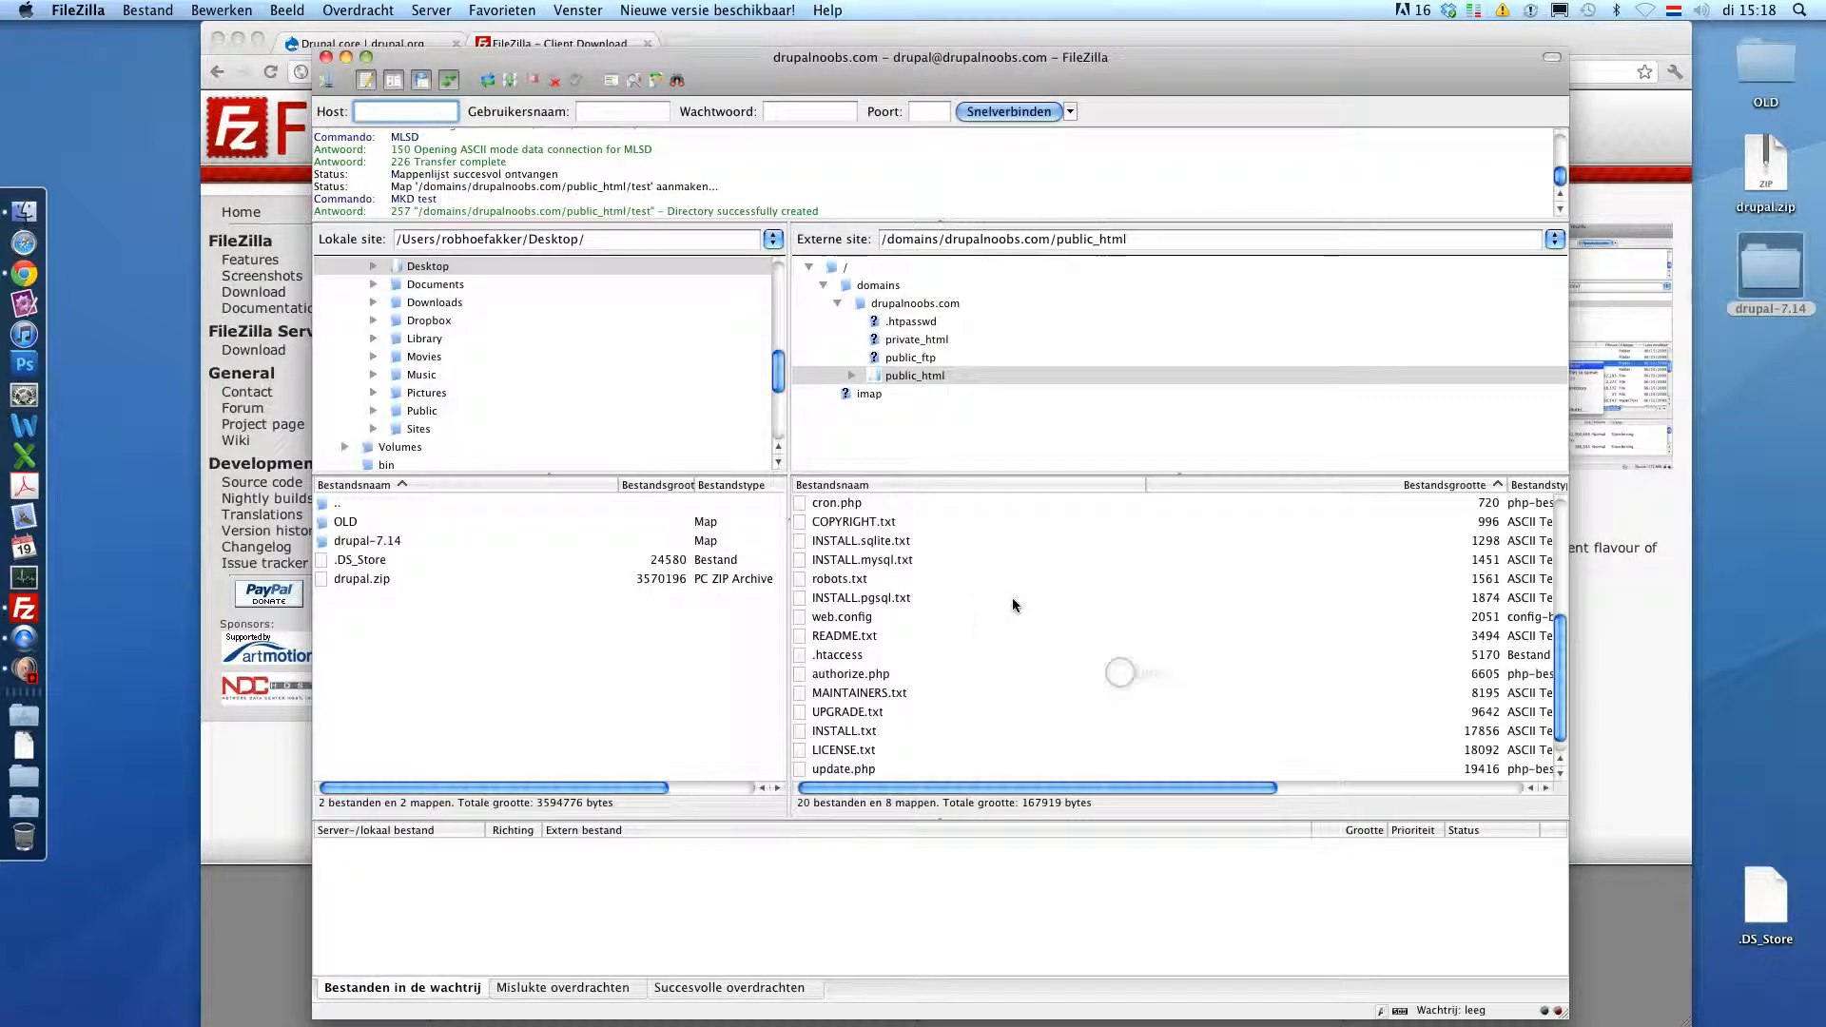
{"action": "double_click", "coordinate": [823, 636]}
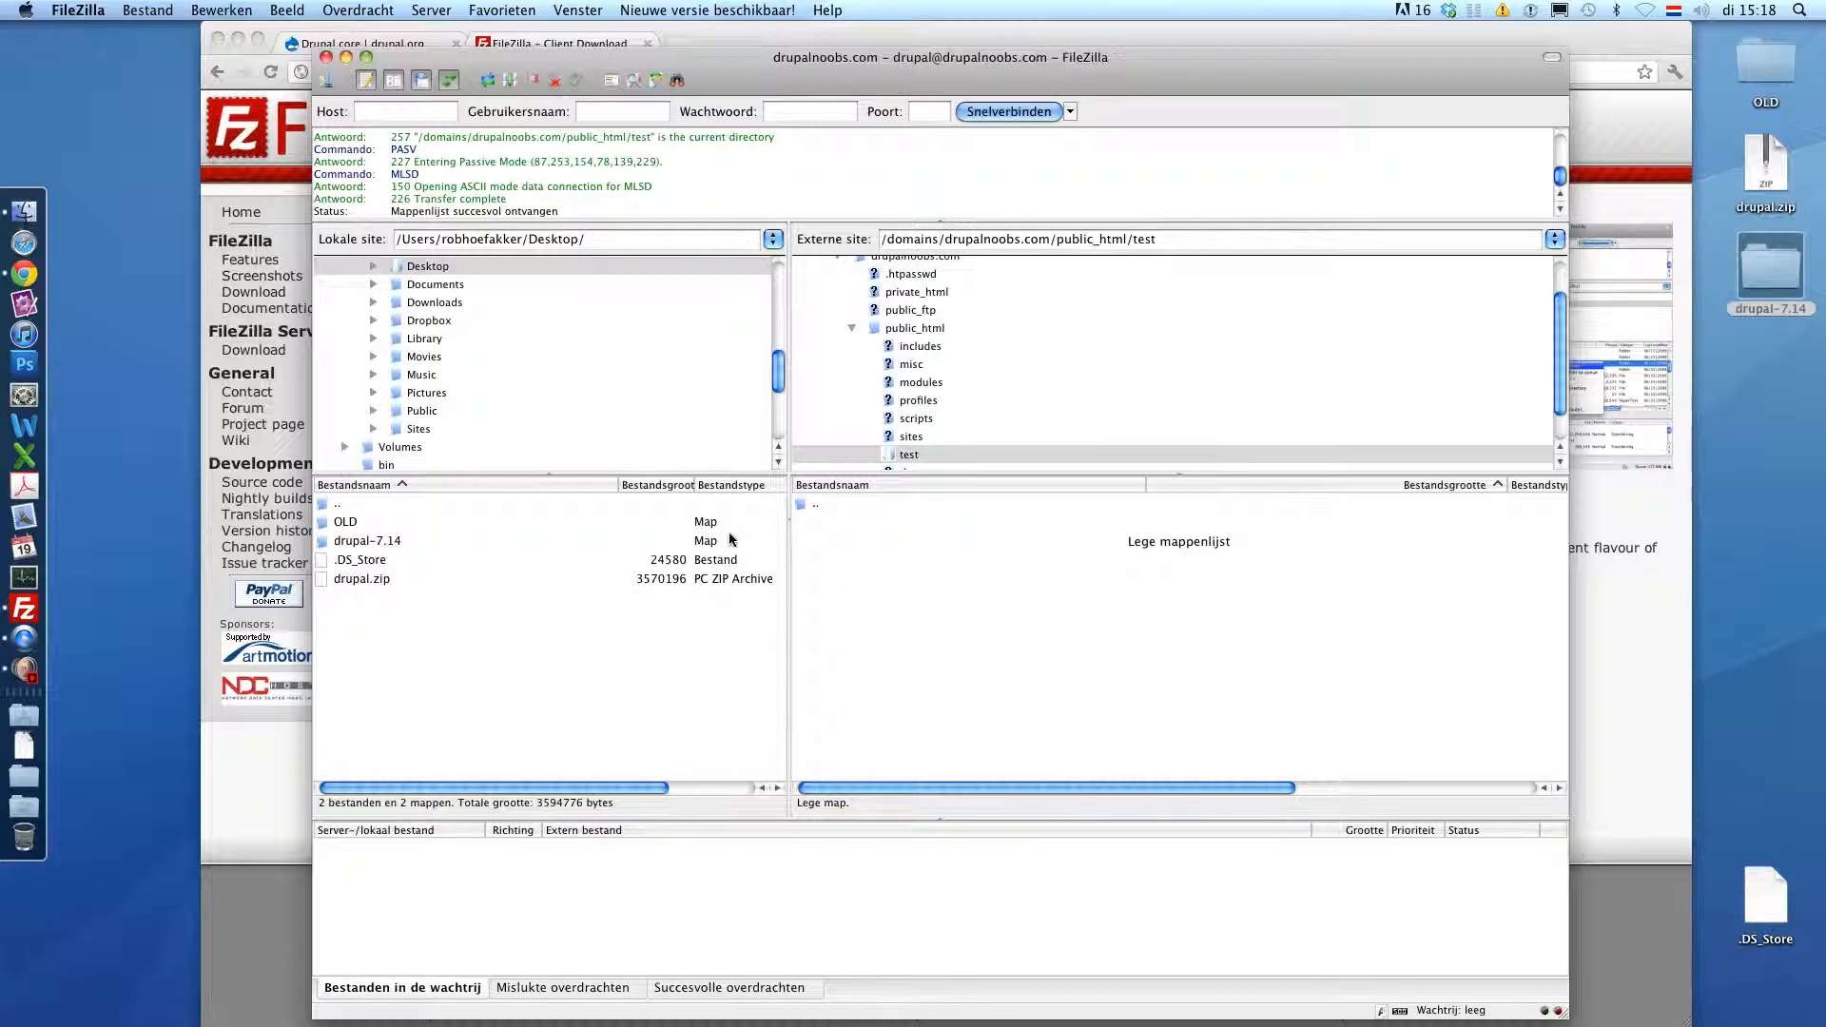
{"action": "scroll", "coordinate": [514, 404], "scroll_direction": "up", "scroll_amount": 2}
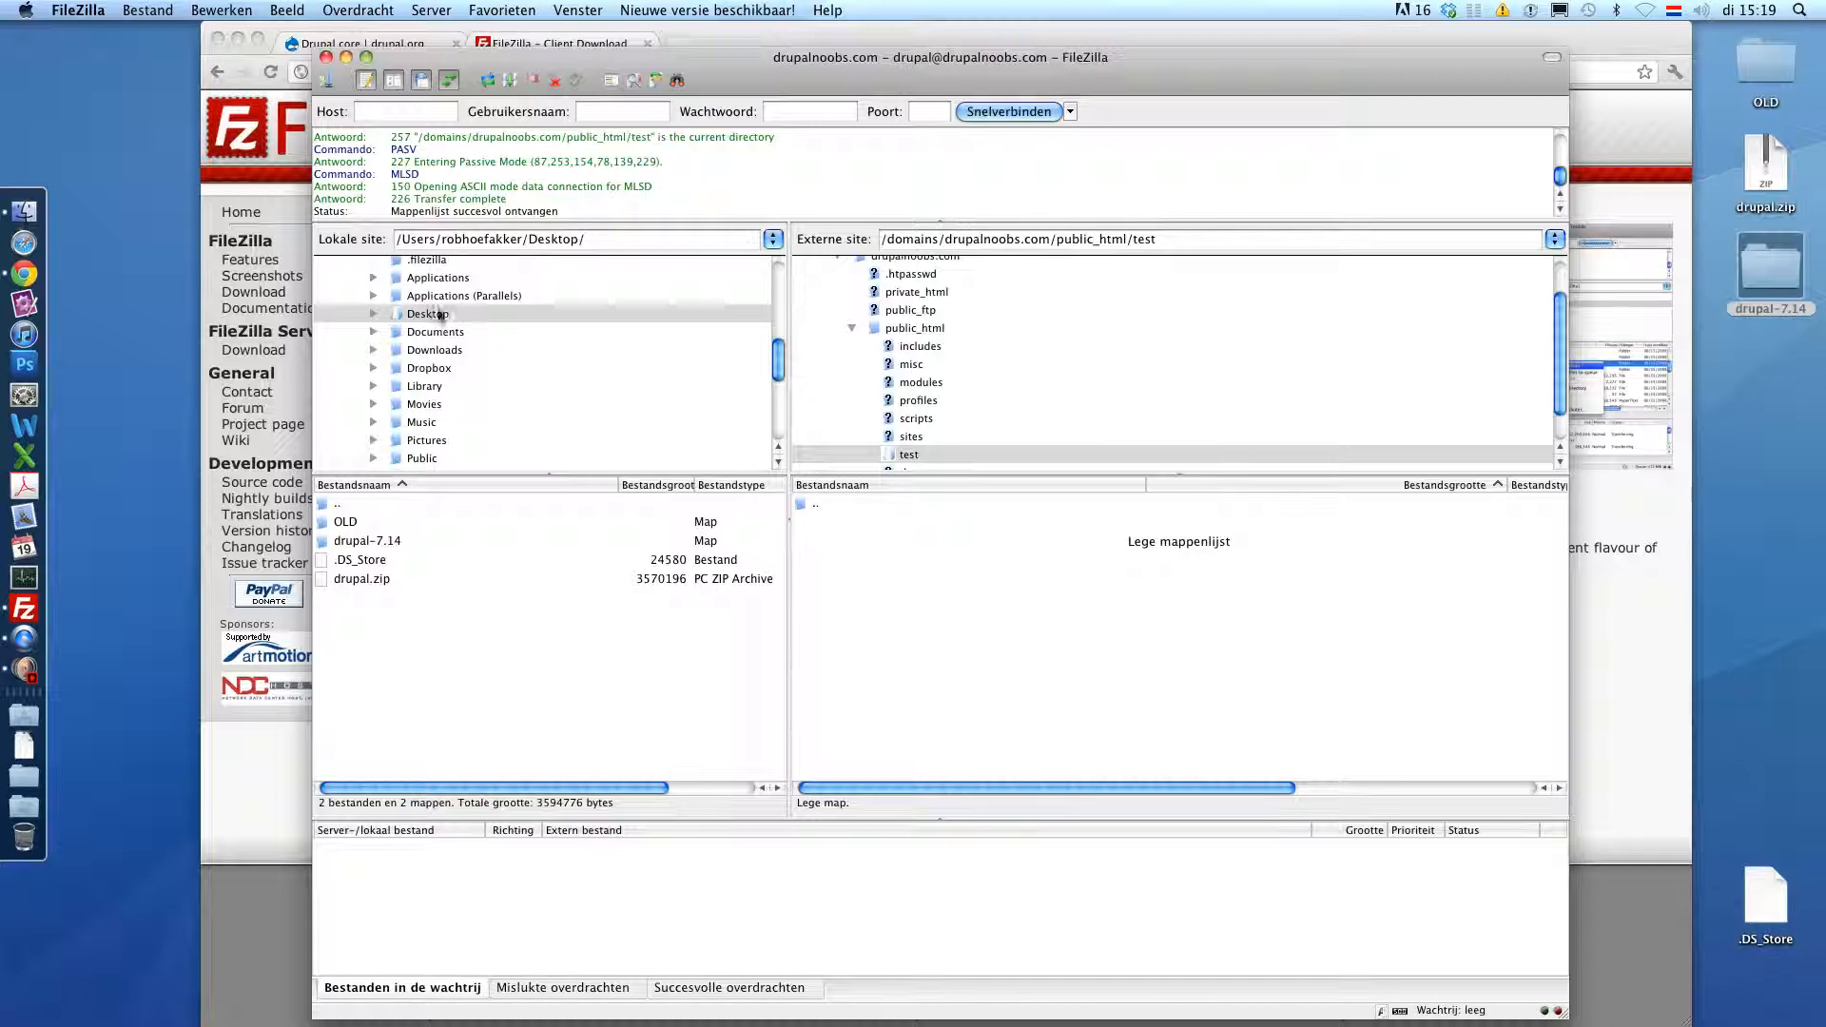
- Select all 27 items in the local drupal-7.14 folder and drag them into the remote test folder
{"action": "left_click", "coordinate": [363, 541]}
{"action": "double_click", "coordinate": [362, 541]}
{"action": "left_click_drag", "start_coordinate": [360, 522], "coordinate": [357, 771]}
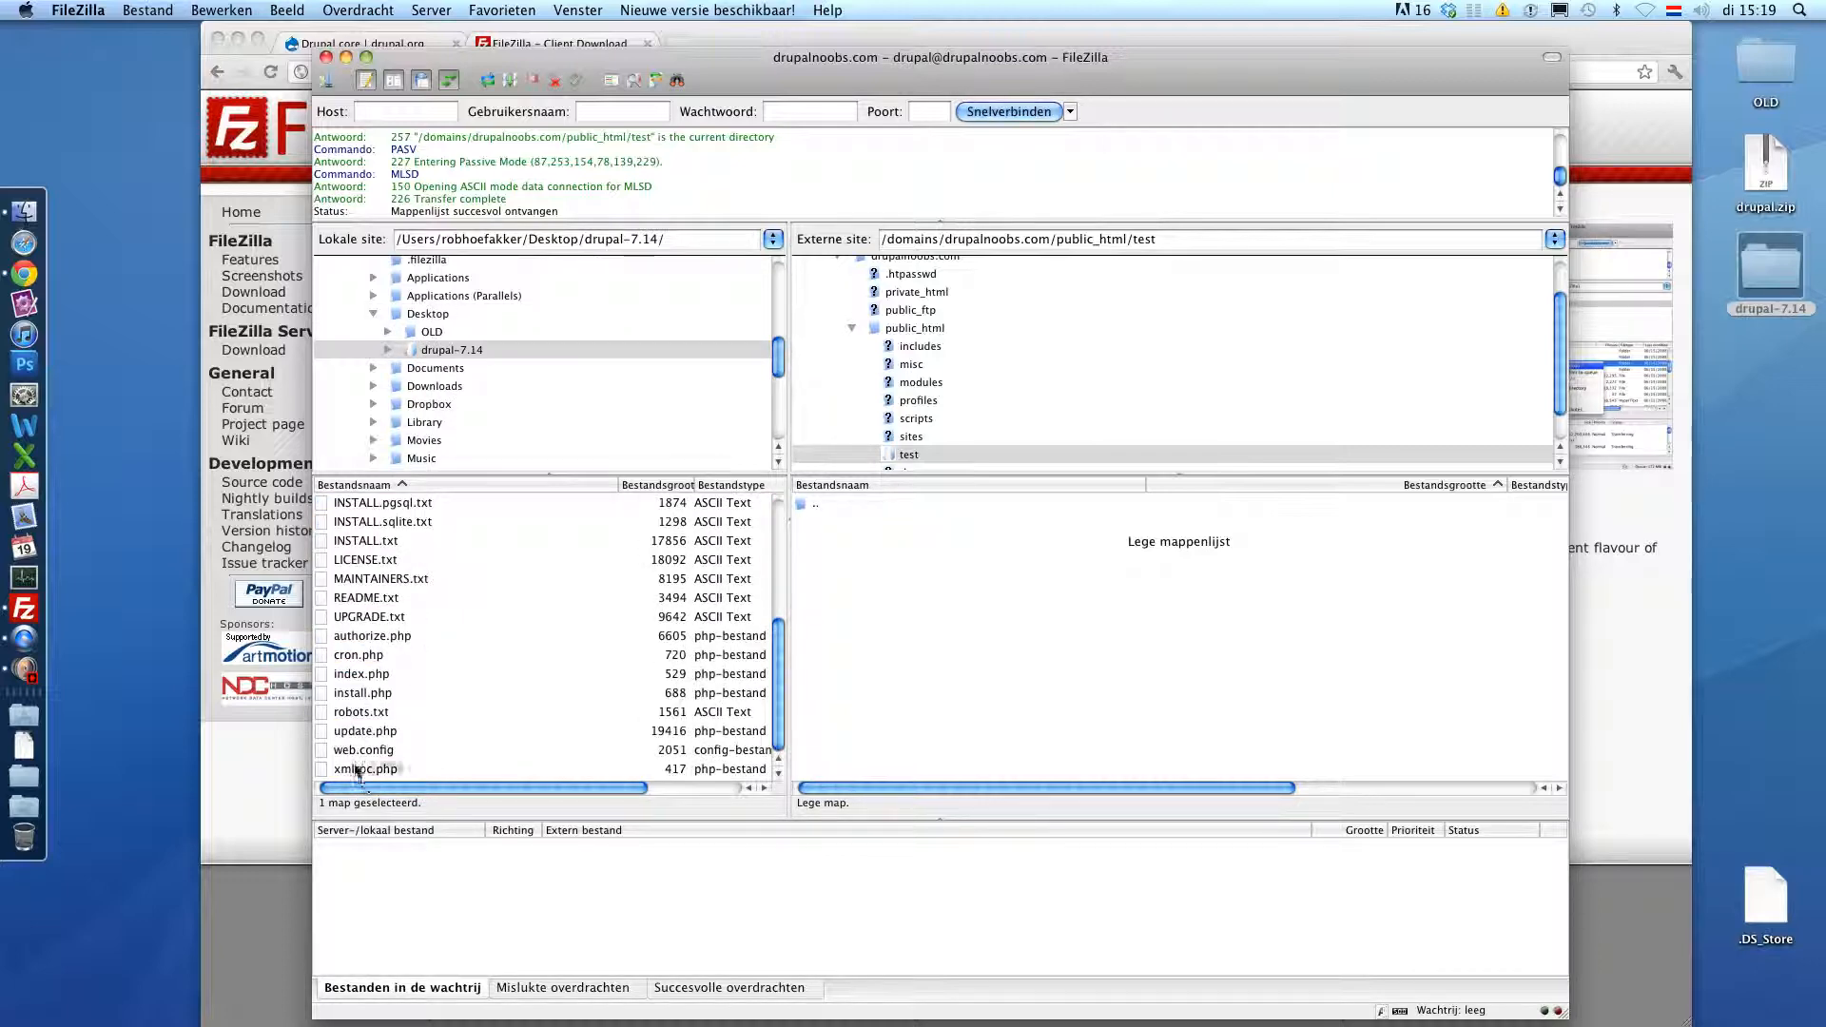
{"action": "key", "text": "super+a"}
{"action": "left_click_drag", "start_coordinate": [340, 582], "coordinate": [939, 666]}
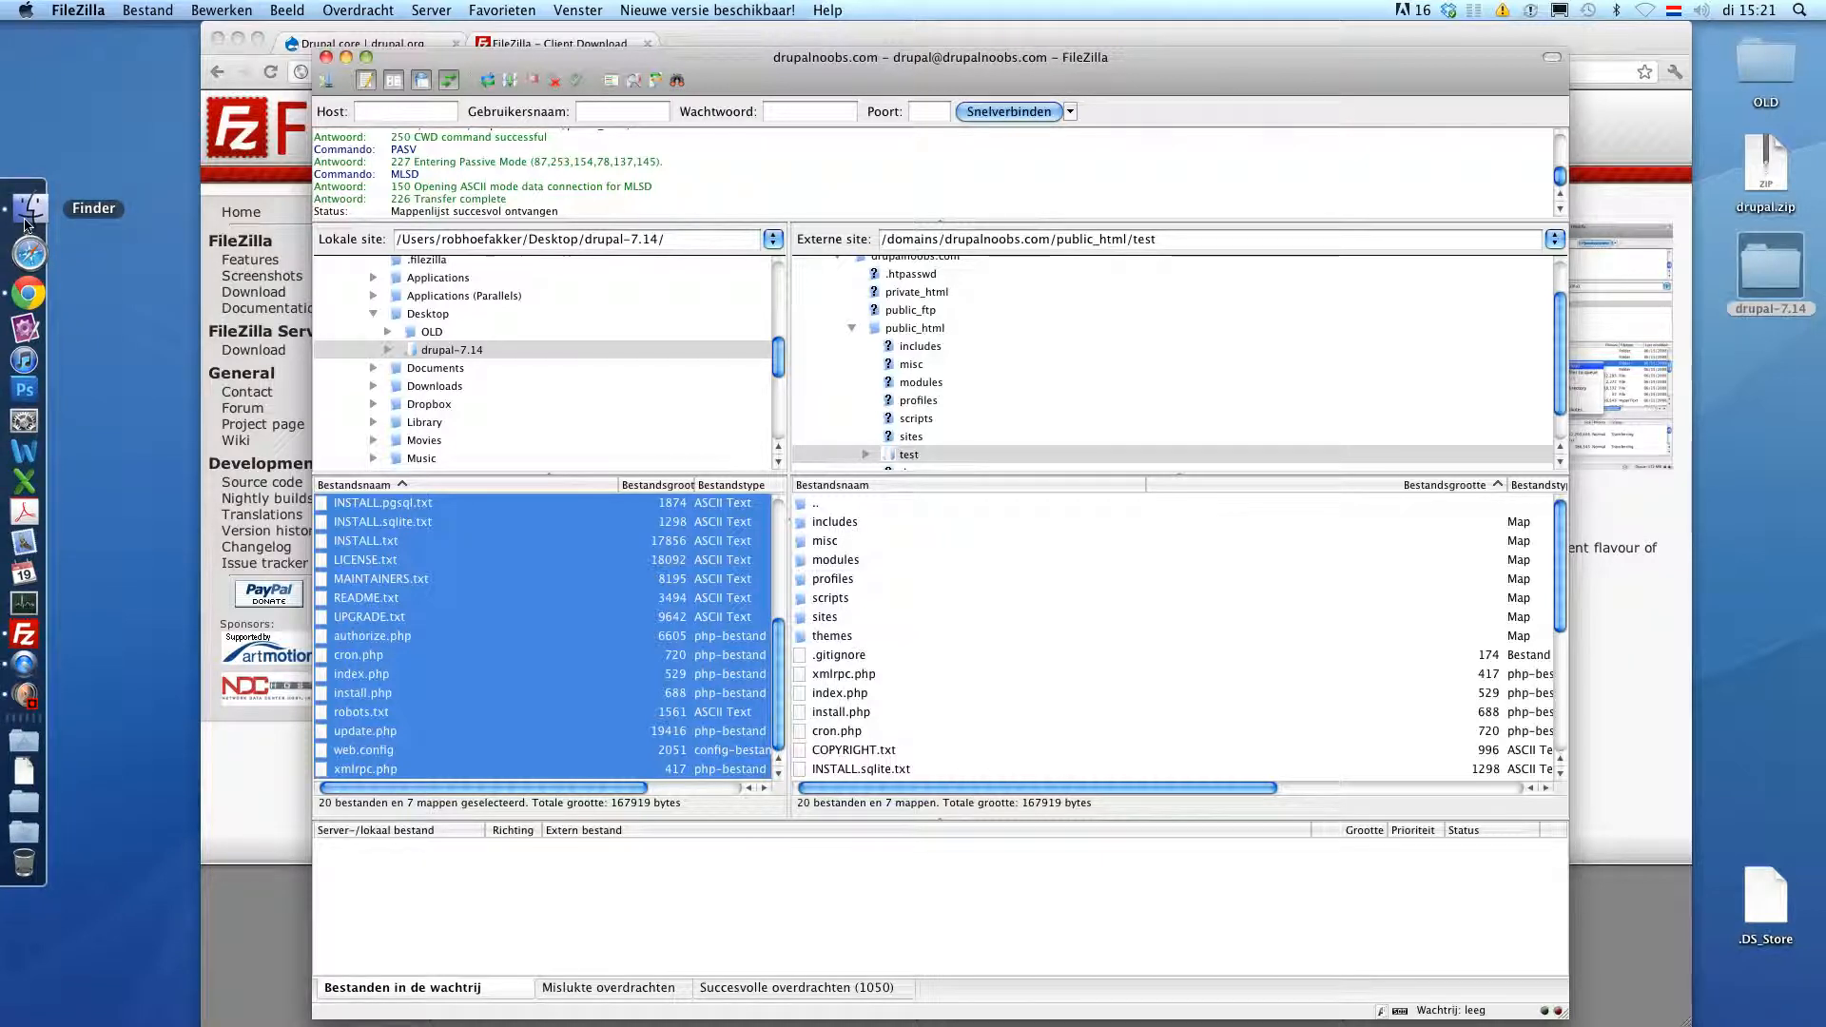
- In Finder, rename drupal-7.14/sites/default/default.settings.php to settings.php
{"action": "double_click", "coordinate": [1765, 270]}
{"action": "scroll", "coordinate": [840, 461], "scroll_direction": "down", "scroll_amount": 5}
{"action": "double_click", "coordinate": [829, 443]}
{"action": "double_click", "coordinate": [827, 264]}
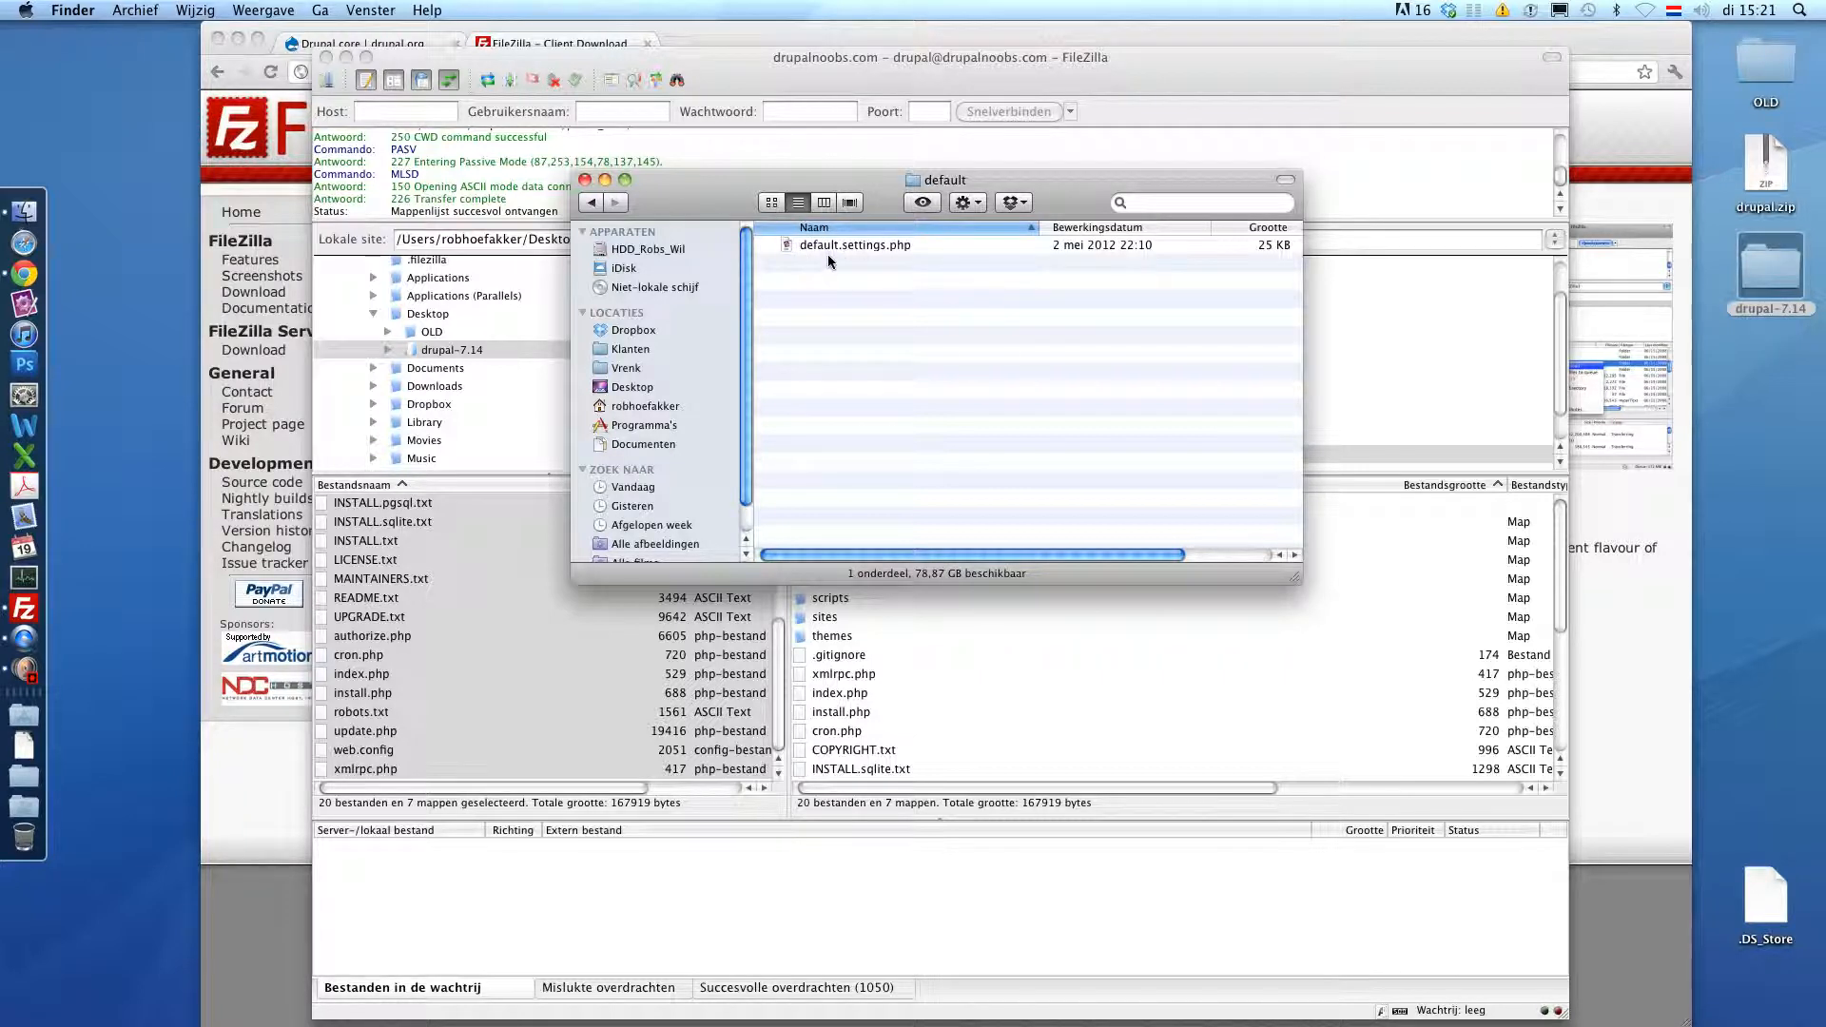
{"action": "left_click_drag", "start_coordinate": [857, 243], "coordinate": [732, 248]}
{"action": "key", "text": "BackSpace"}
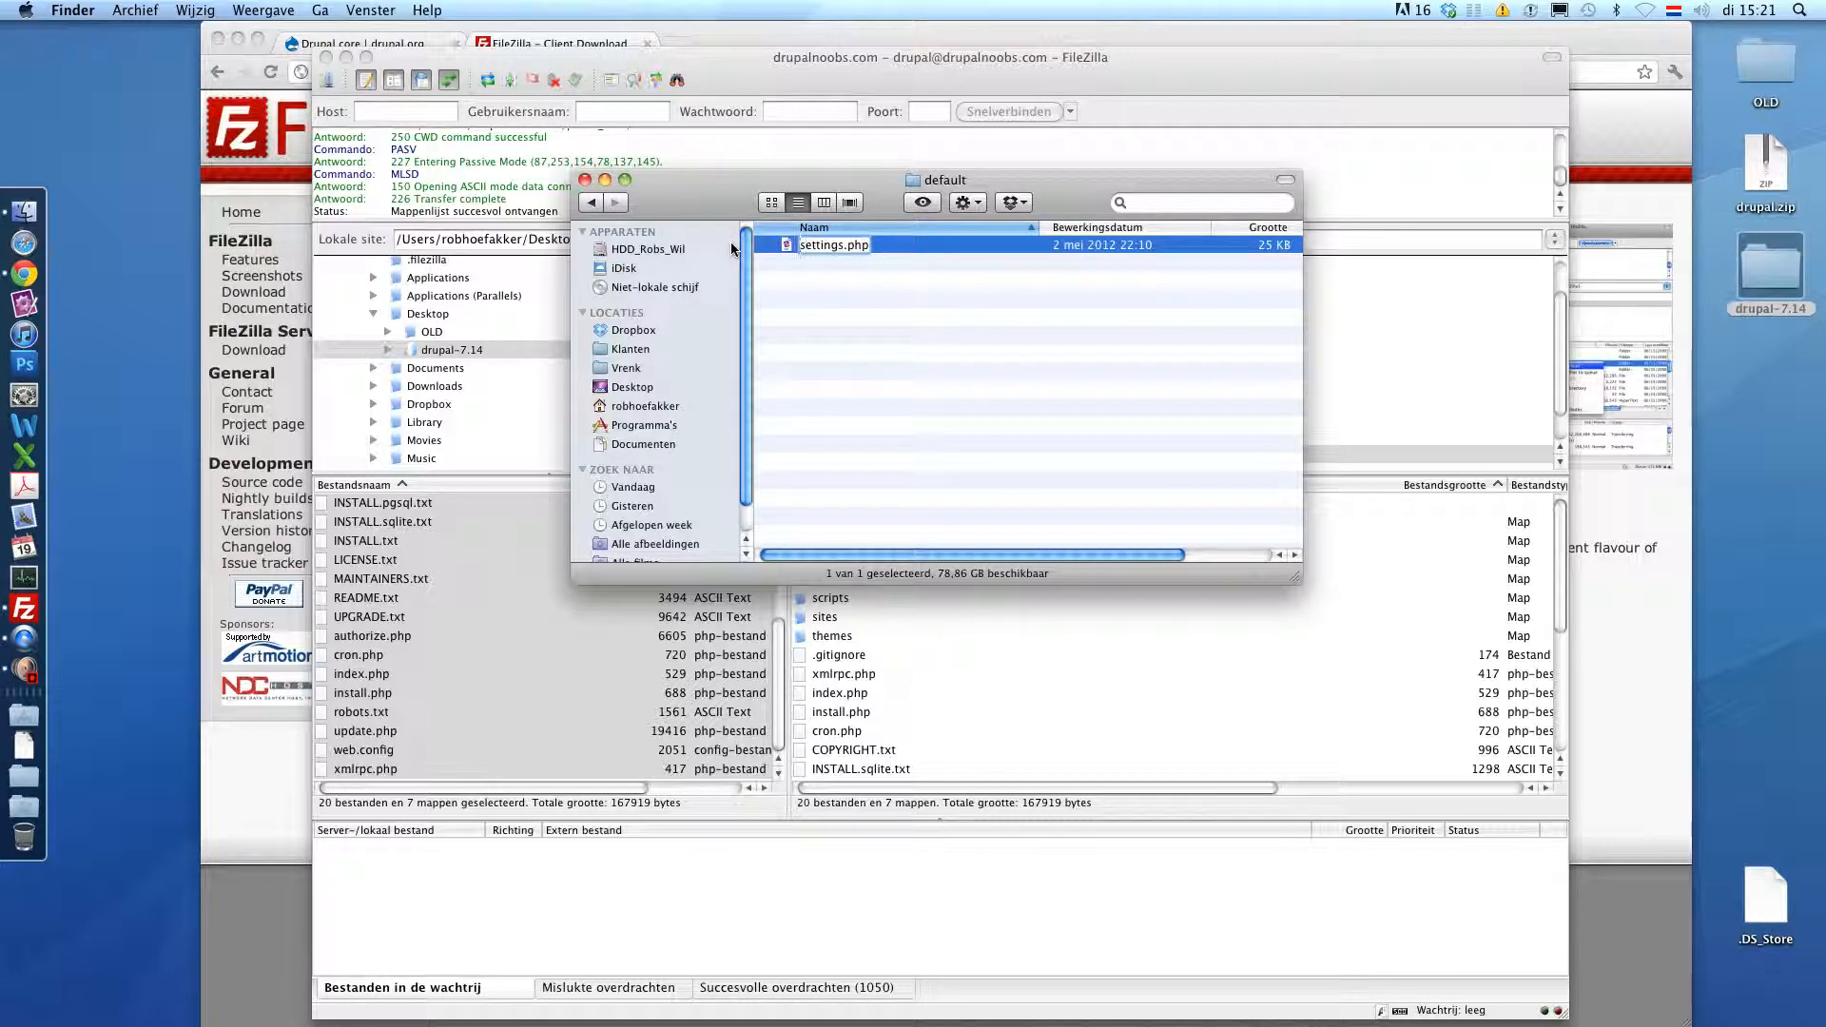
{"action": "left_click", "coordinate": [904, 328]}
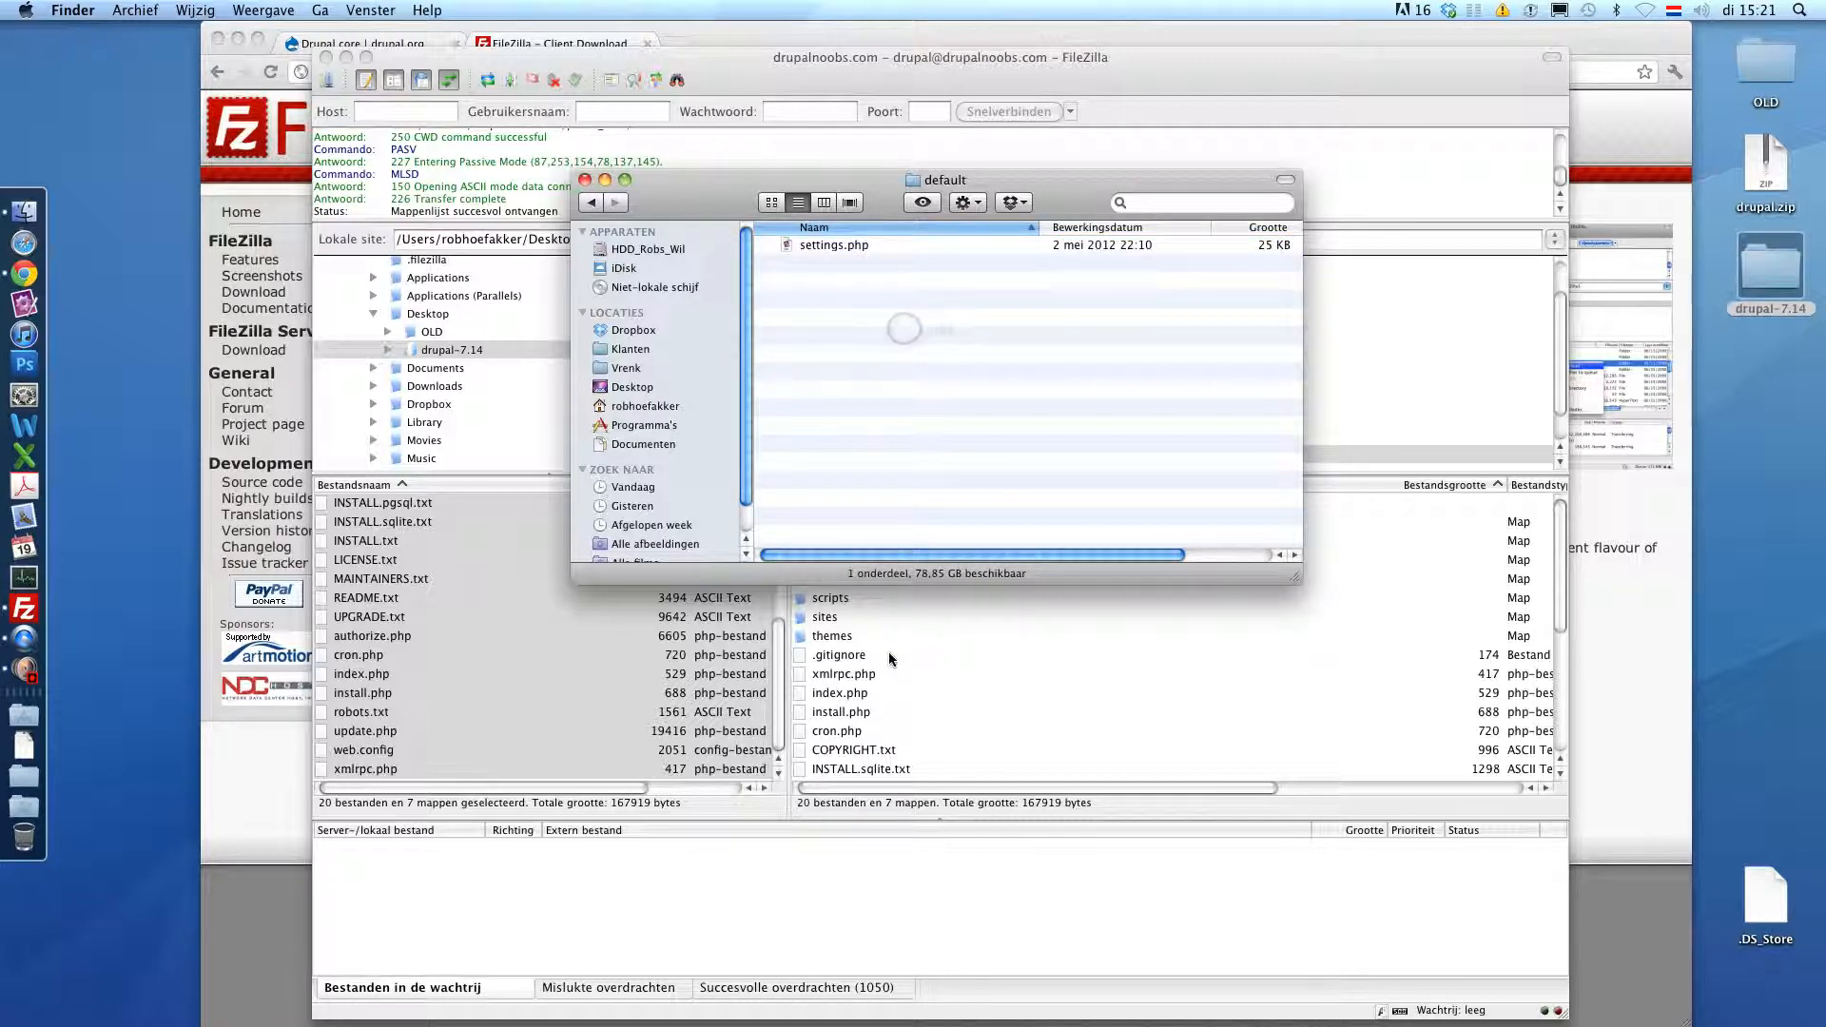
- Back in FileZilla, select the local sites folder
{"action": "left_click", "coordinate": [787, 673]}
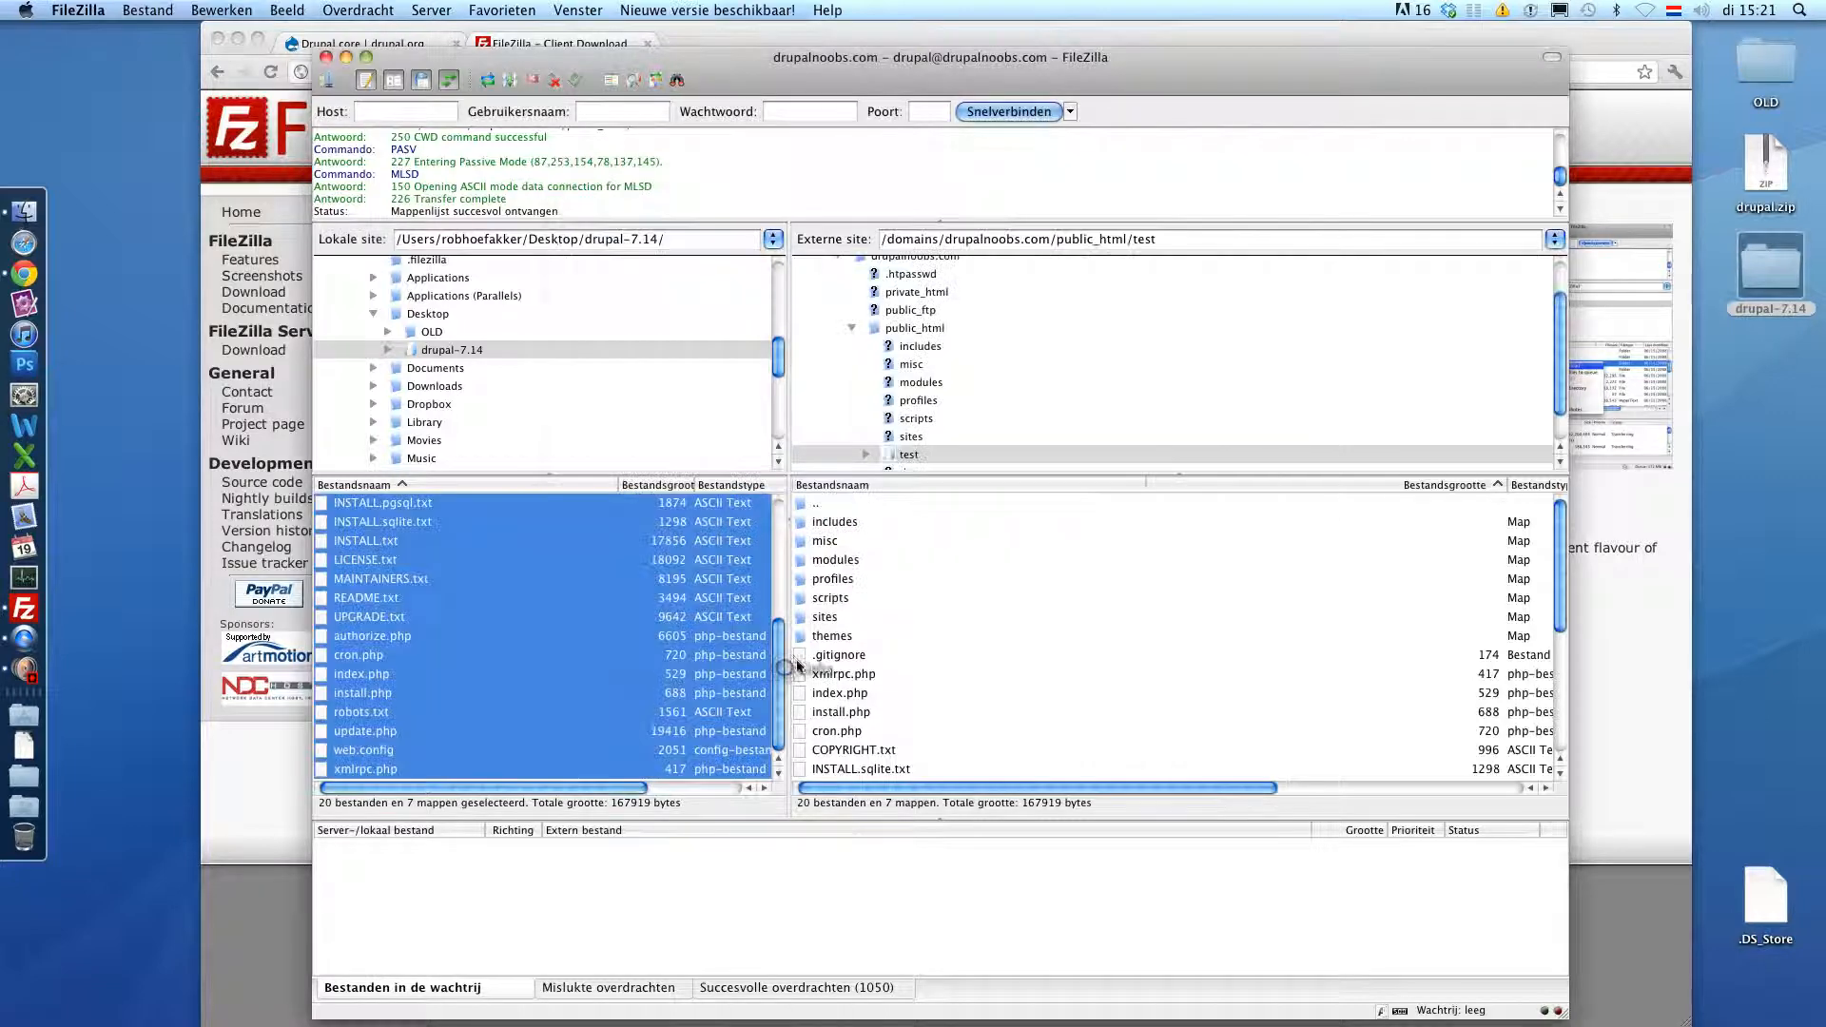
{"action": "scroll", "coordinate": [626, 552], "scroll_direction": "up", "scroll_amount": 5}
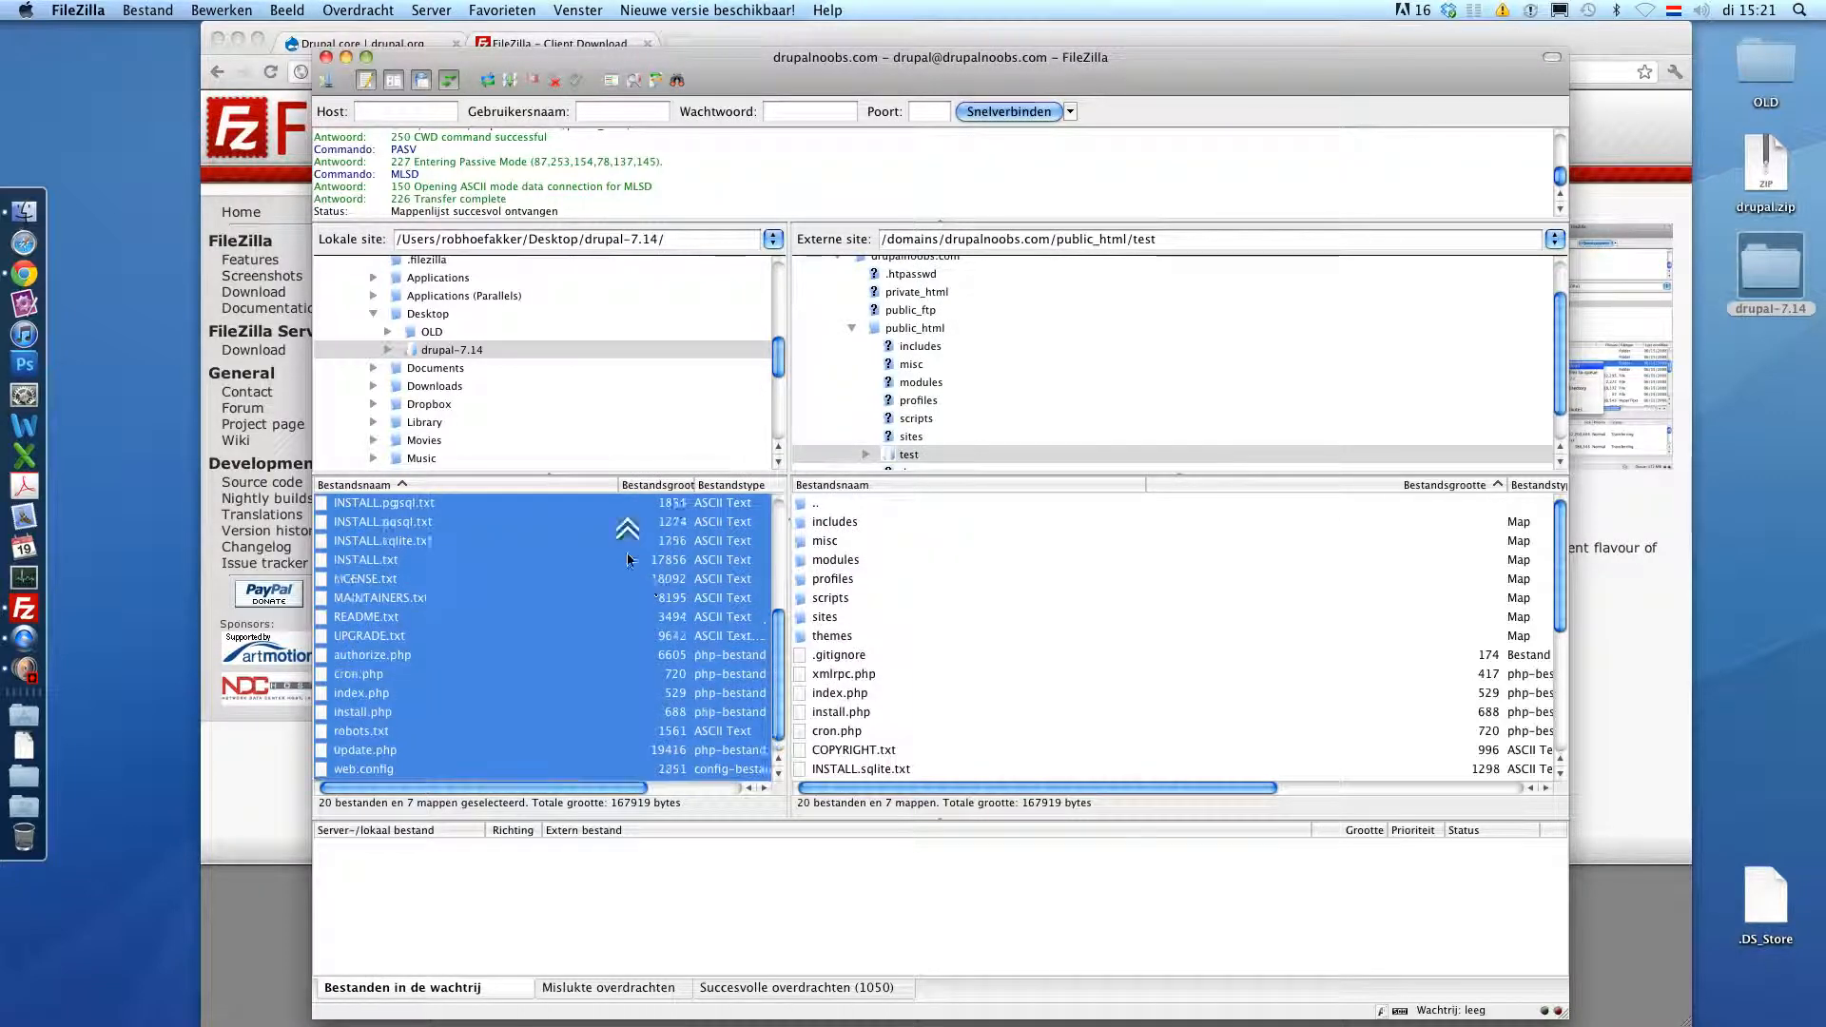
{"action": "left_click", "coordinate": [552, 597]}
{"action": "left_click_drag", "start_coordinate": [552, 616], "coordinate": [807, 620]}
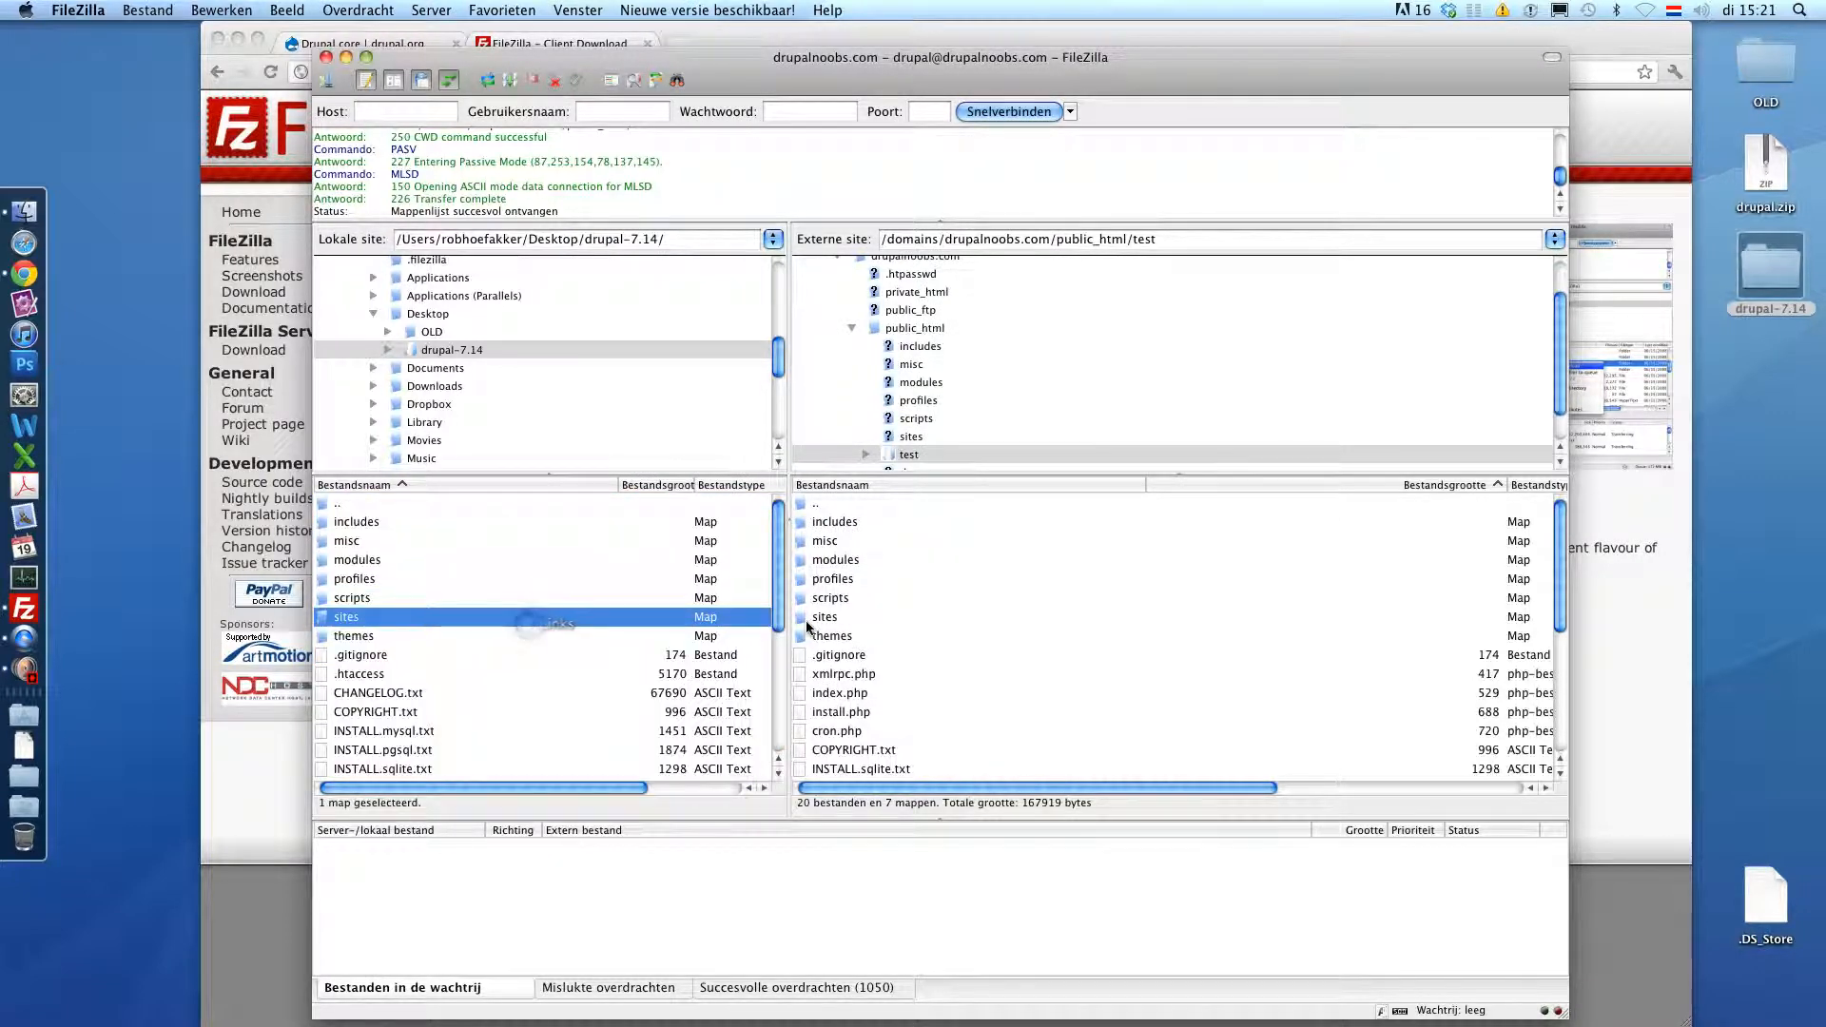
- Open sites/default in both panes and drag settings.php into the remote default folder
{"action": "double_click", "coordinate": [420, 618]}
{"action": "left_click_drag", "start_coordinate": [371, 541], "coordinate": [374, 550]}
{"action": "double_click", "coordinate": [372, 543]}
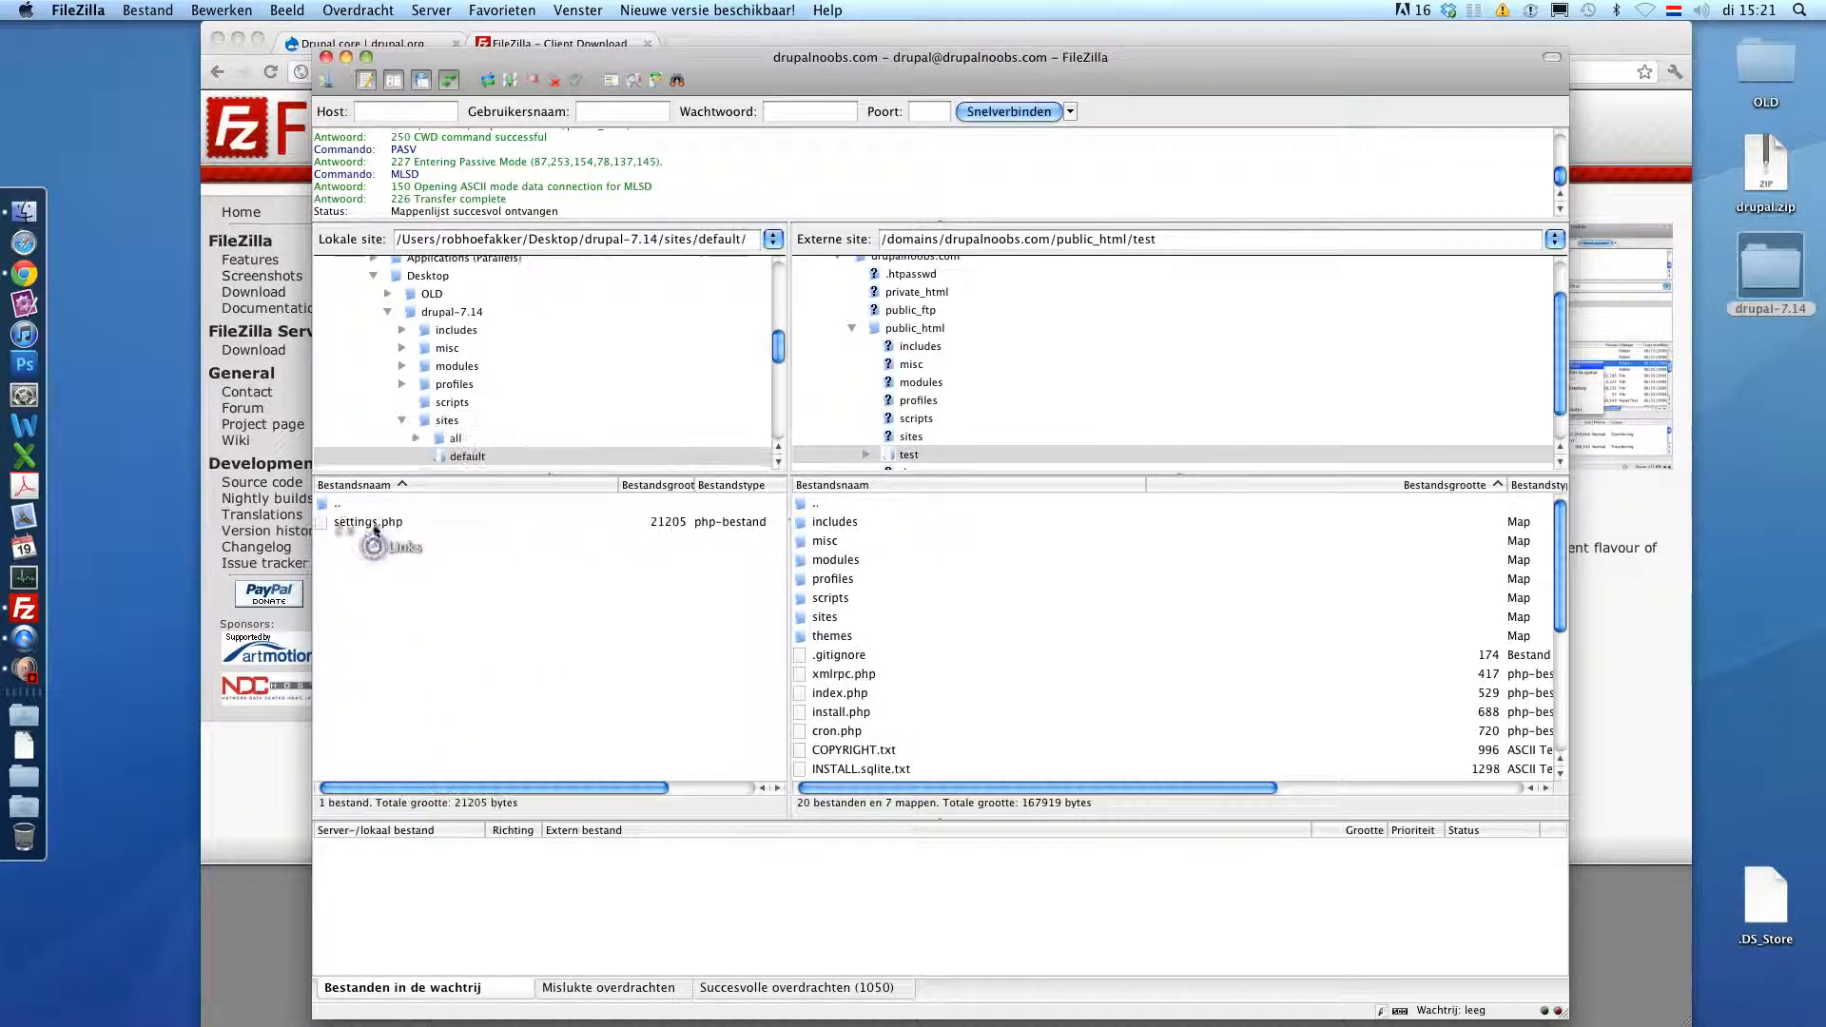
{"action": "double_click", "coordinate": [825, 616]}
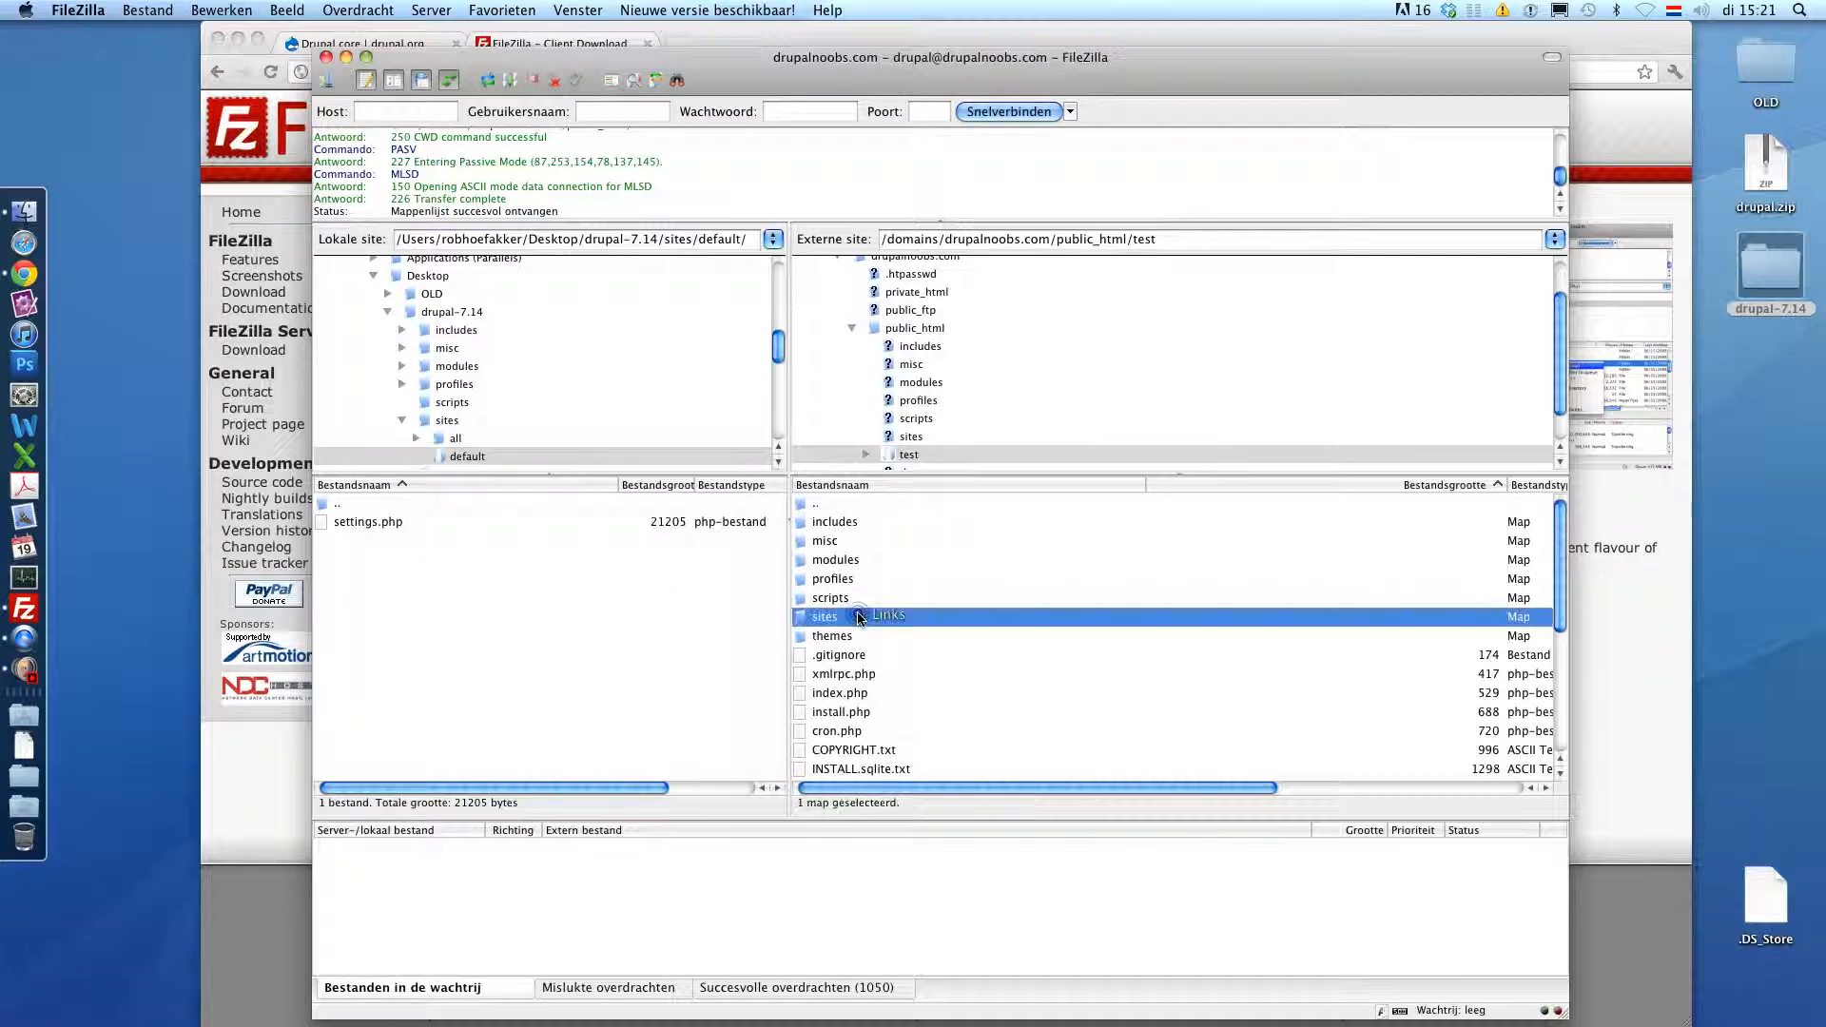
{"action": "double_click", "coordinate": [827, 541]}
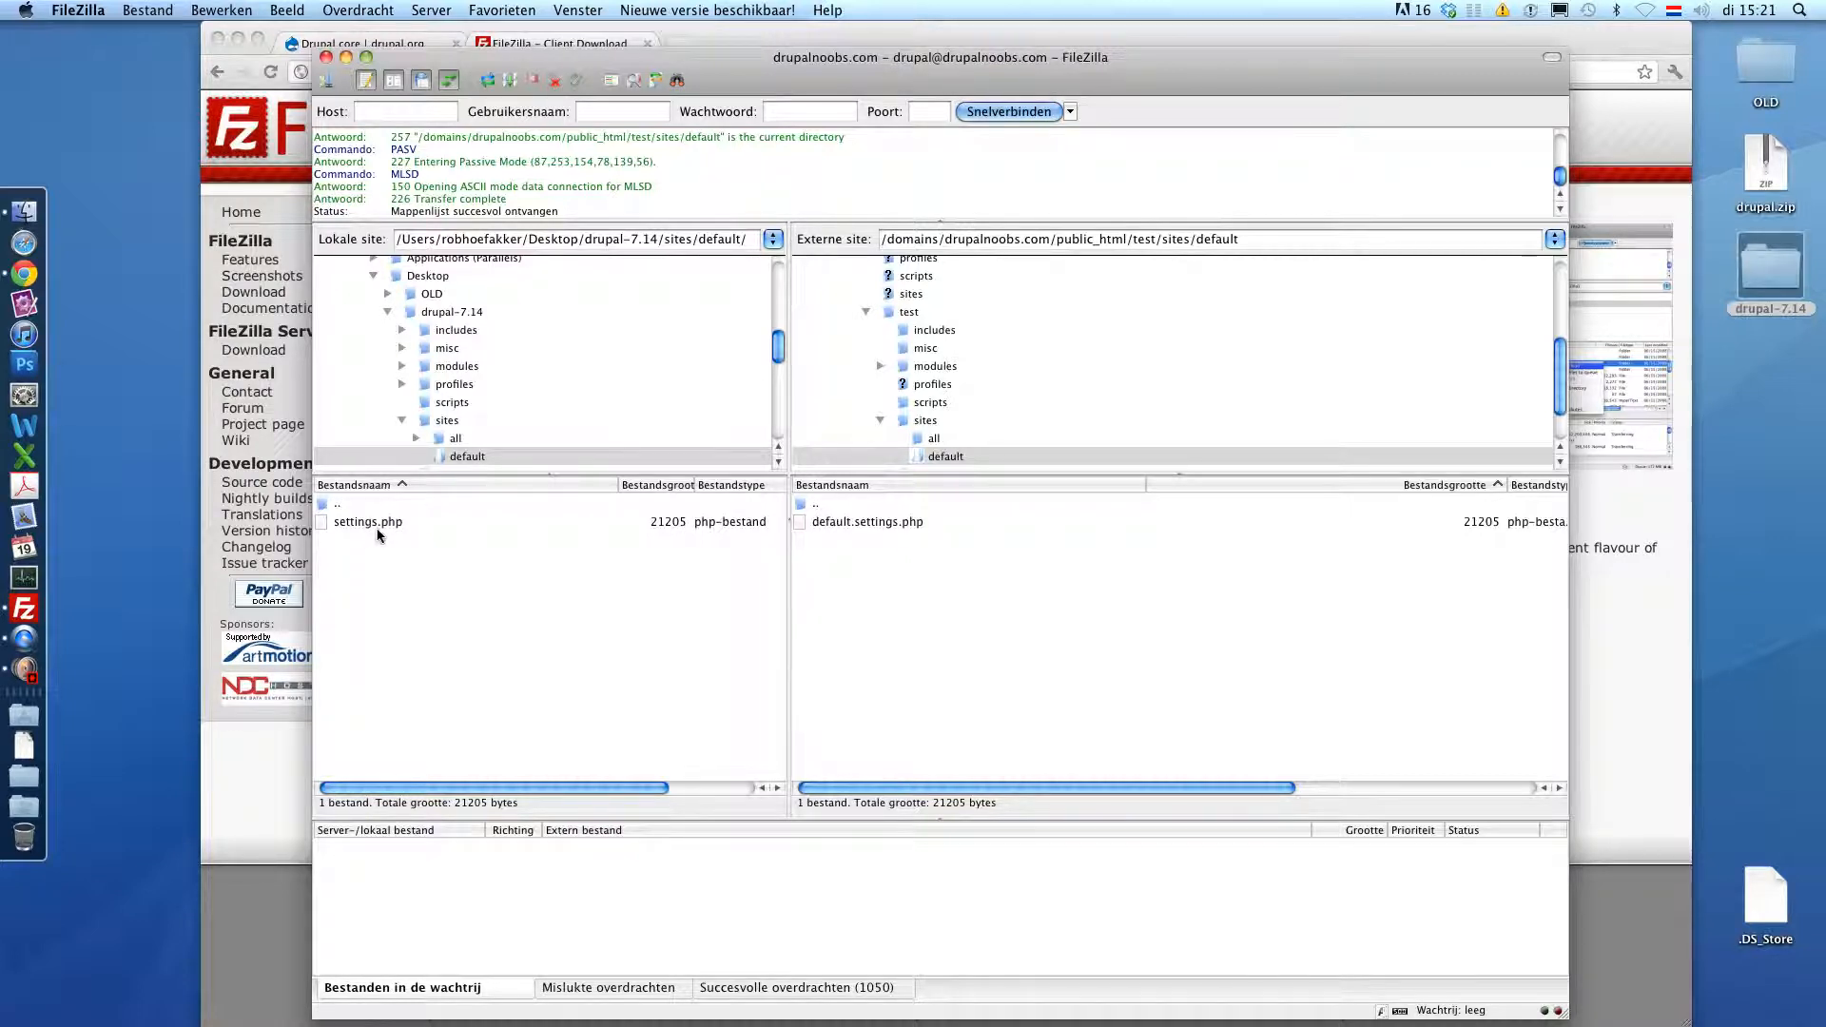
{"action": "left_click_drag", "start_coordinate": [375, 527], "coordinate": [880, 635]}
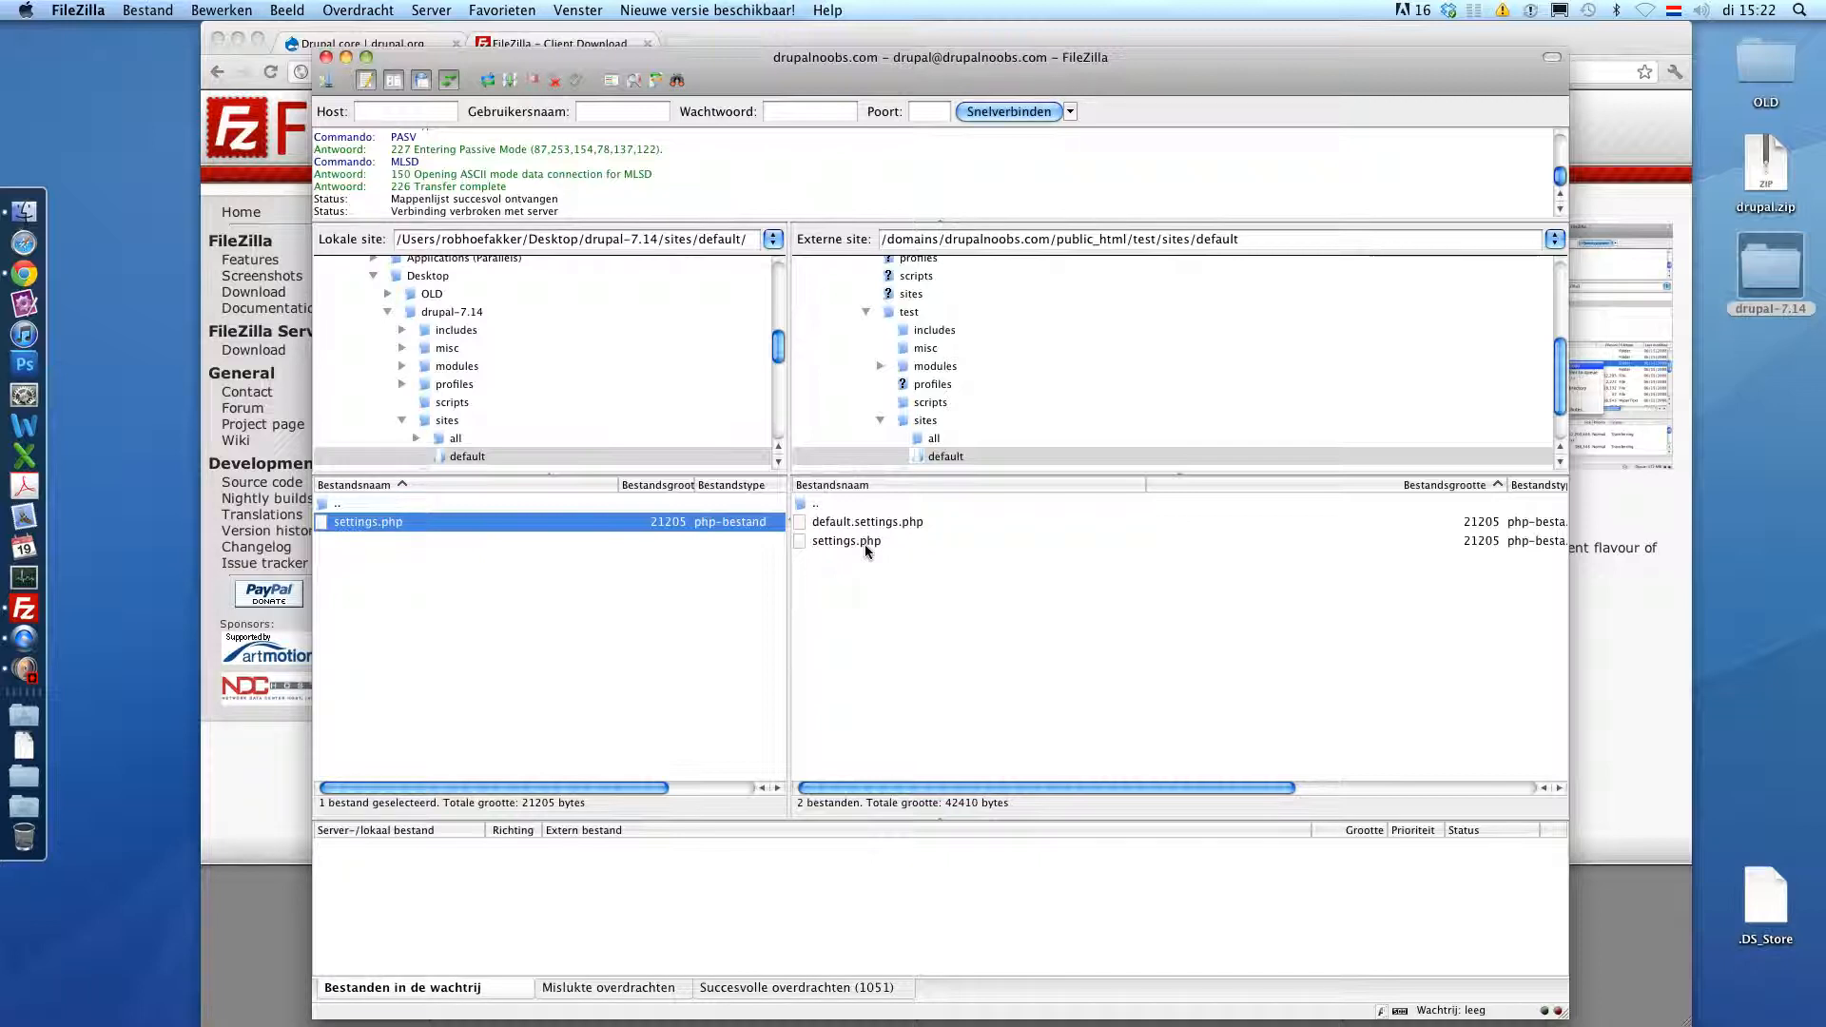
- Set the remote settings.php file permissions to 775
{"action": "left_click_drag", "start_coordinate": [836, 540], "coordinate": [832, 545]}
{"action": "right_click", "coordinate": [832, 545]}
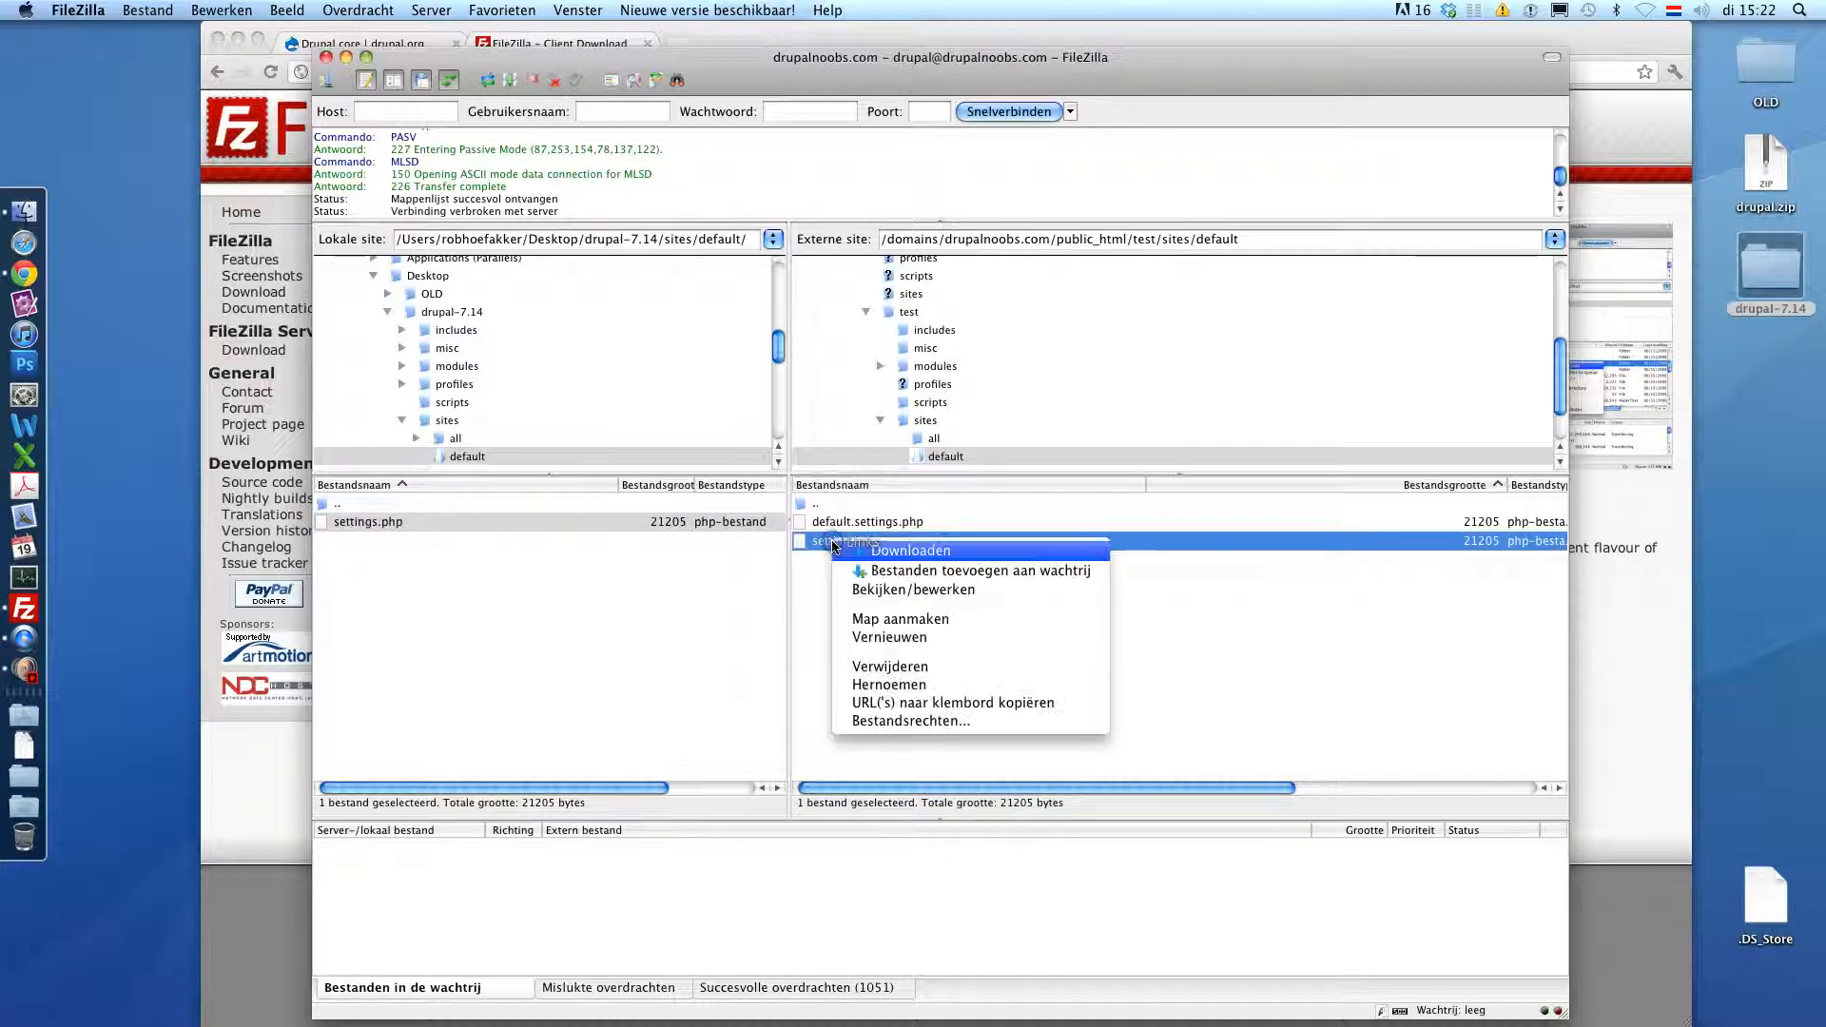
{"action": "left_click", "coordinate": [870, 720]}
{"action": "double_click", "coordinate": [1188, 778]}
{"action": "type", "text": "775"}
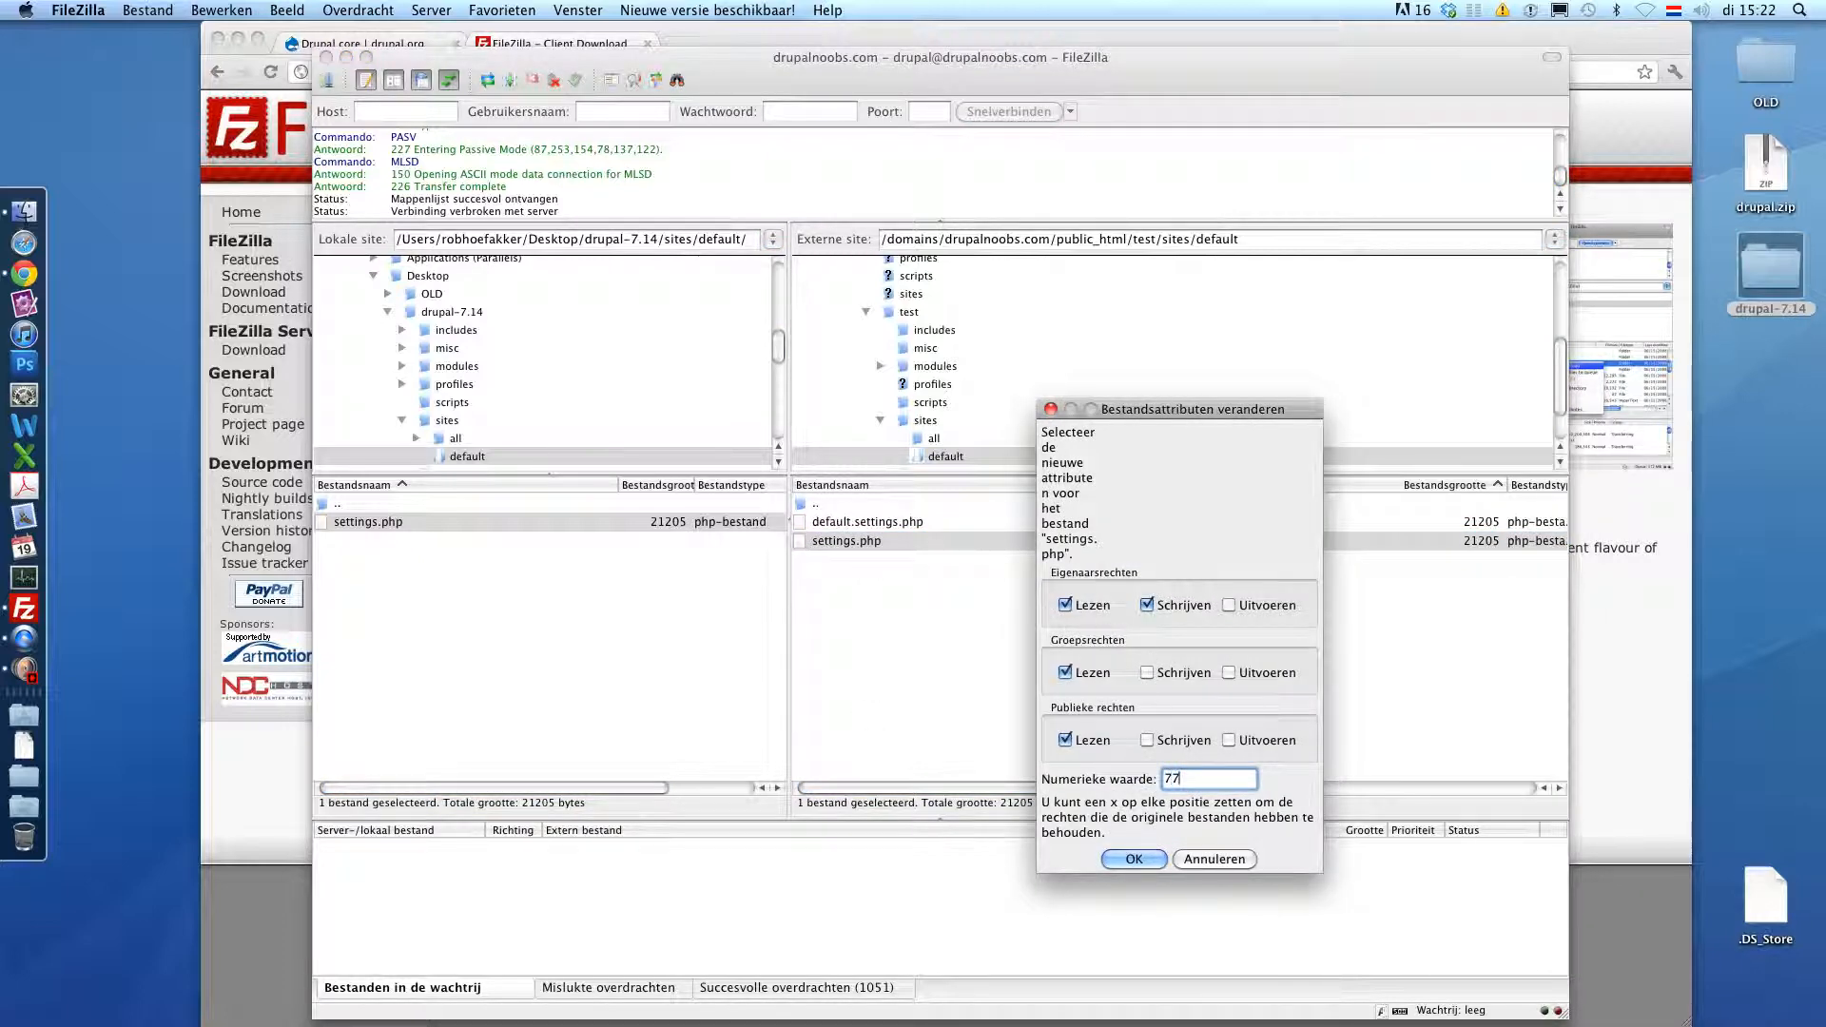
{"action": "left_click", "coordinate": [1136, 860]}
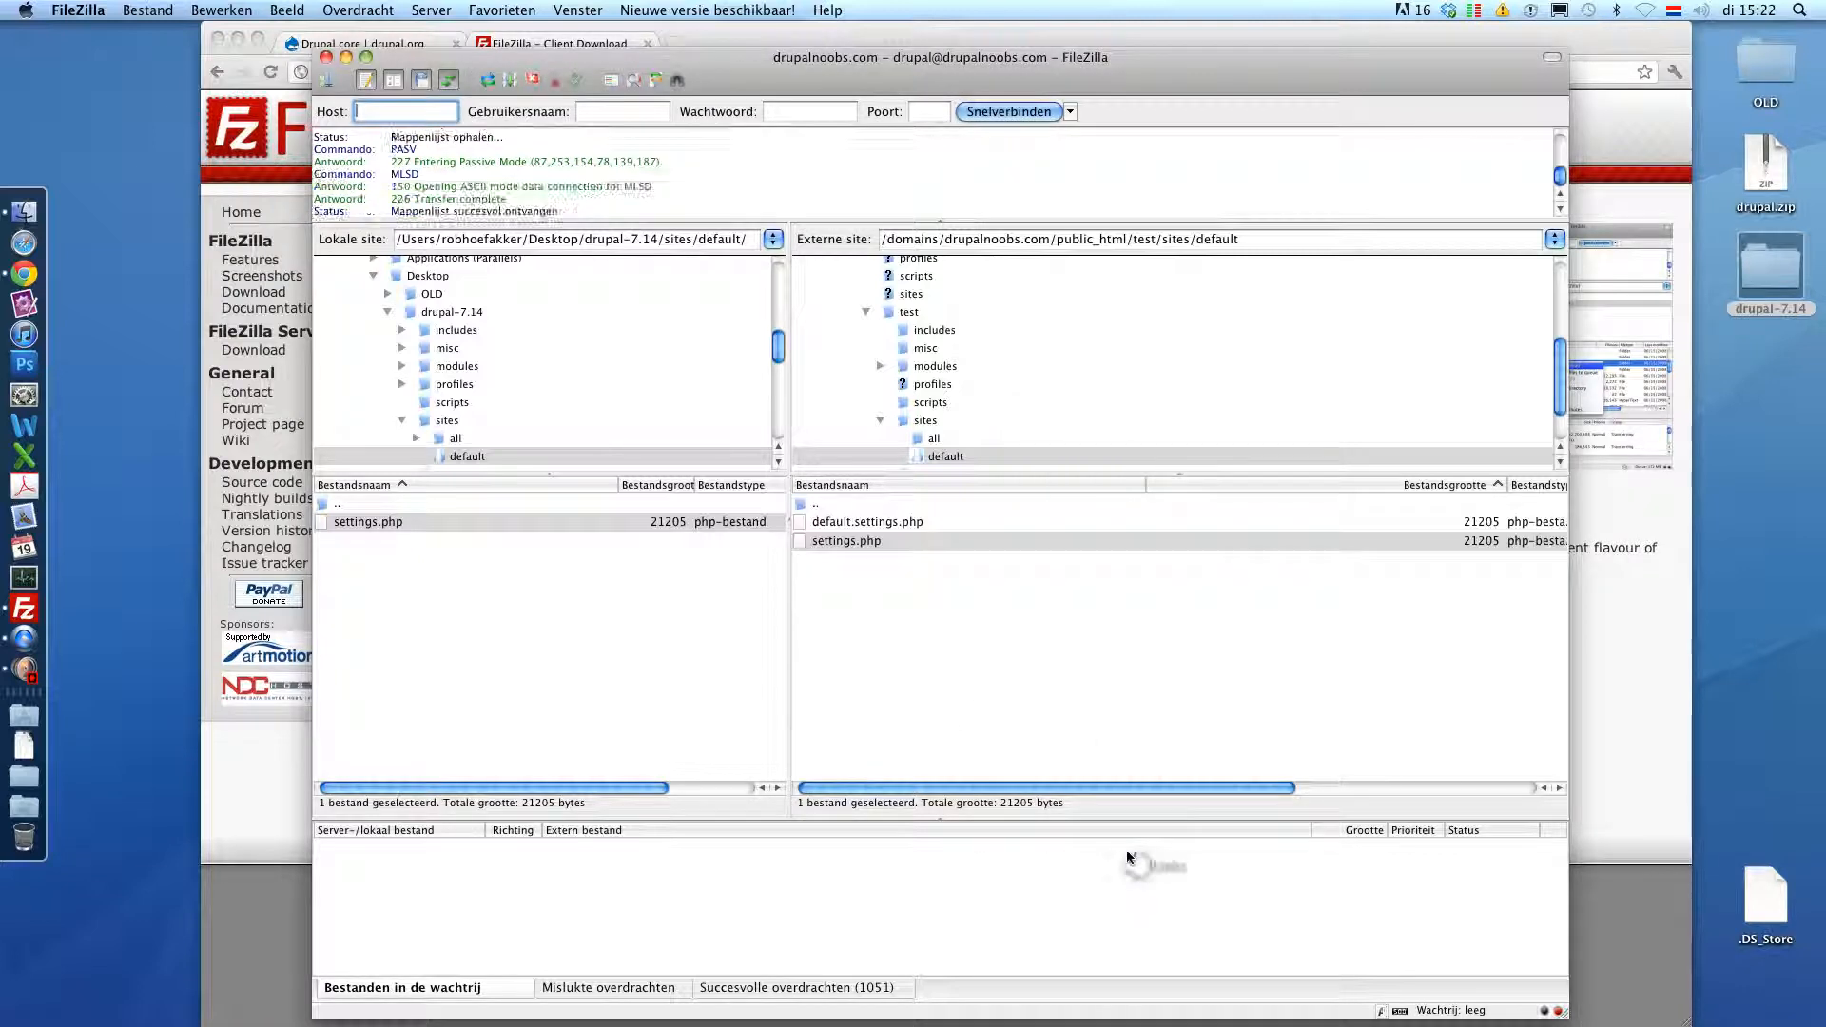
- Set the remote sites/default folder permissions to 777
{"action": "left_click", "coordinate": [921, 423]}
{"action": "left_click", "coordinate": [837, 540]}
{"action": "right_click", "coordinate": [829, 539]}
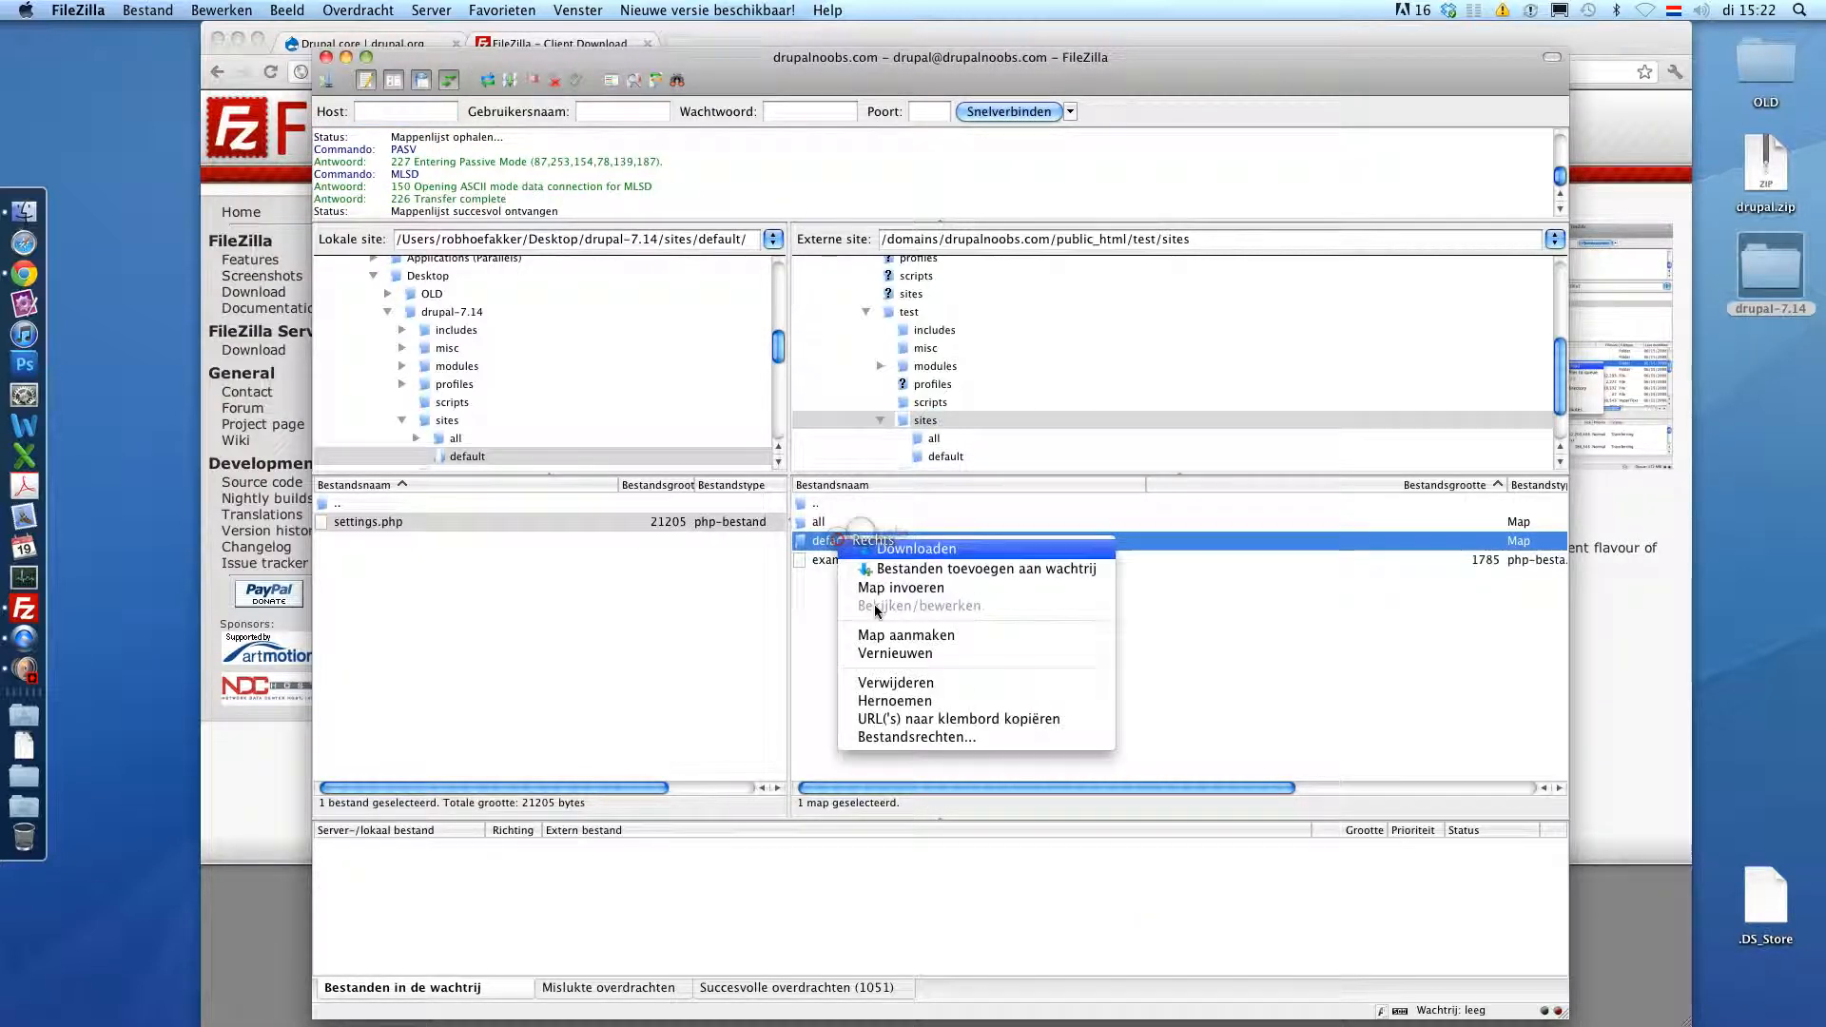
{"action": "left_click", "coordinate": [927, 734]}
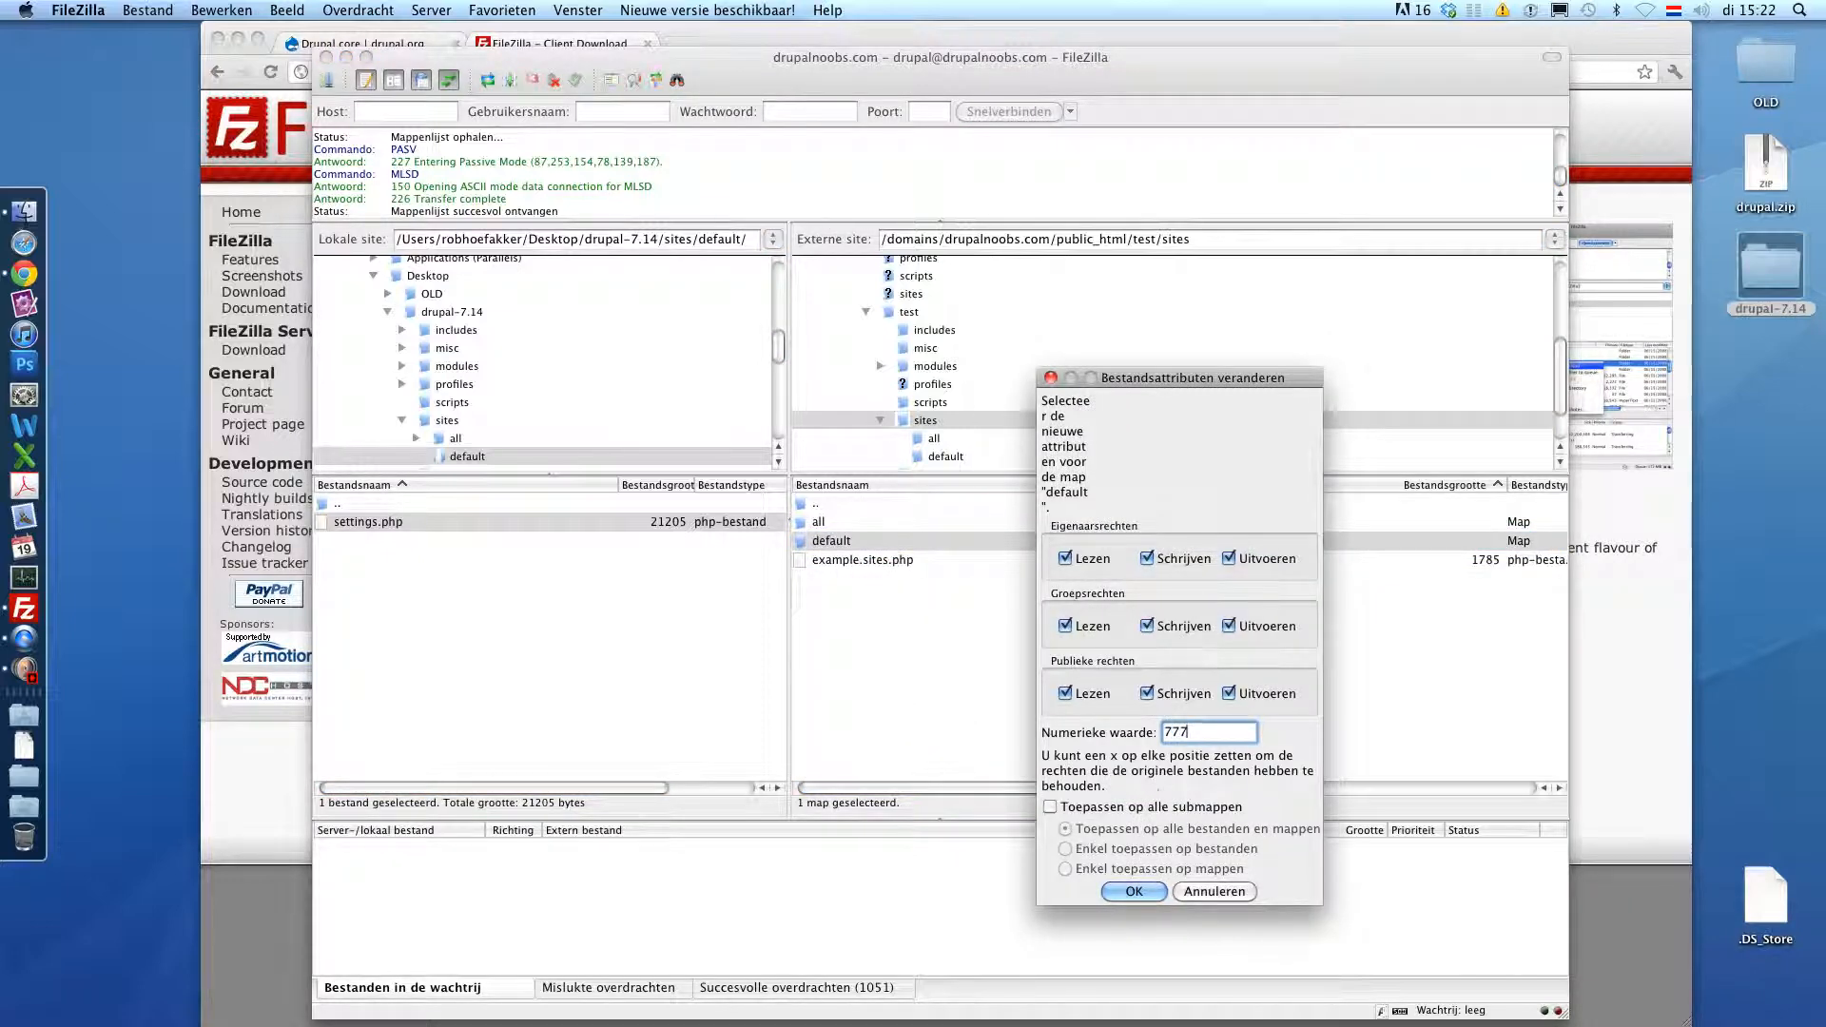
{"action": "left_click", "coordinate": [1131, 891]}
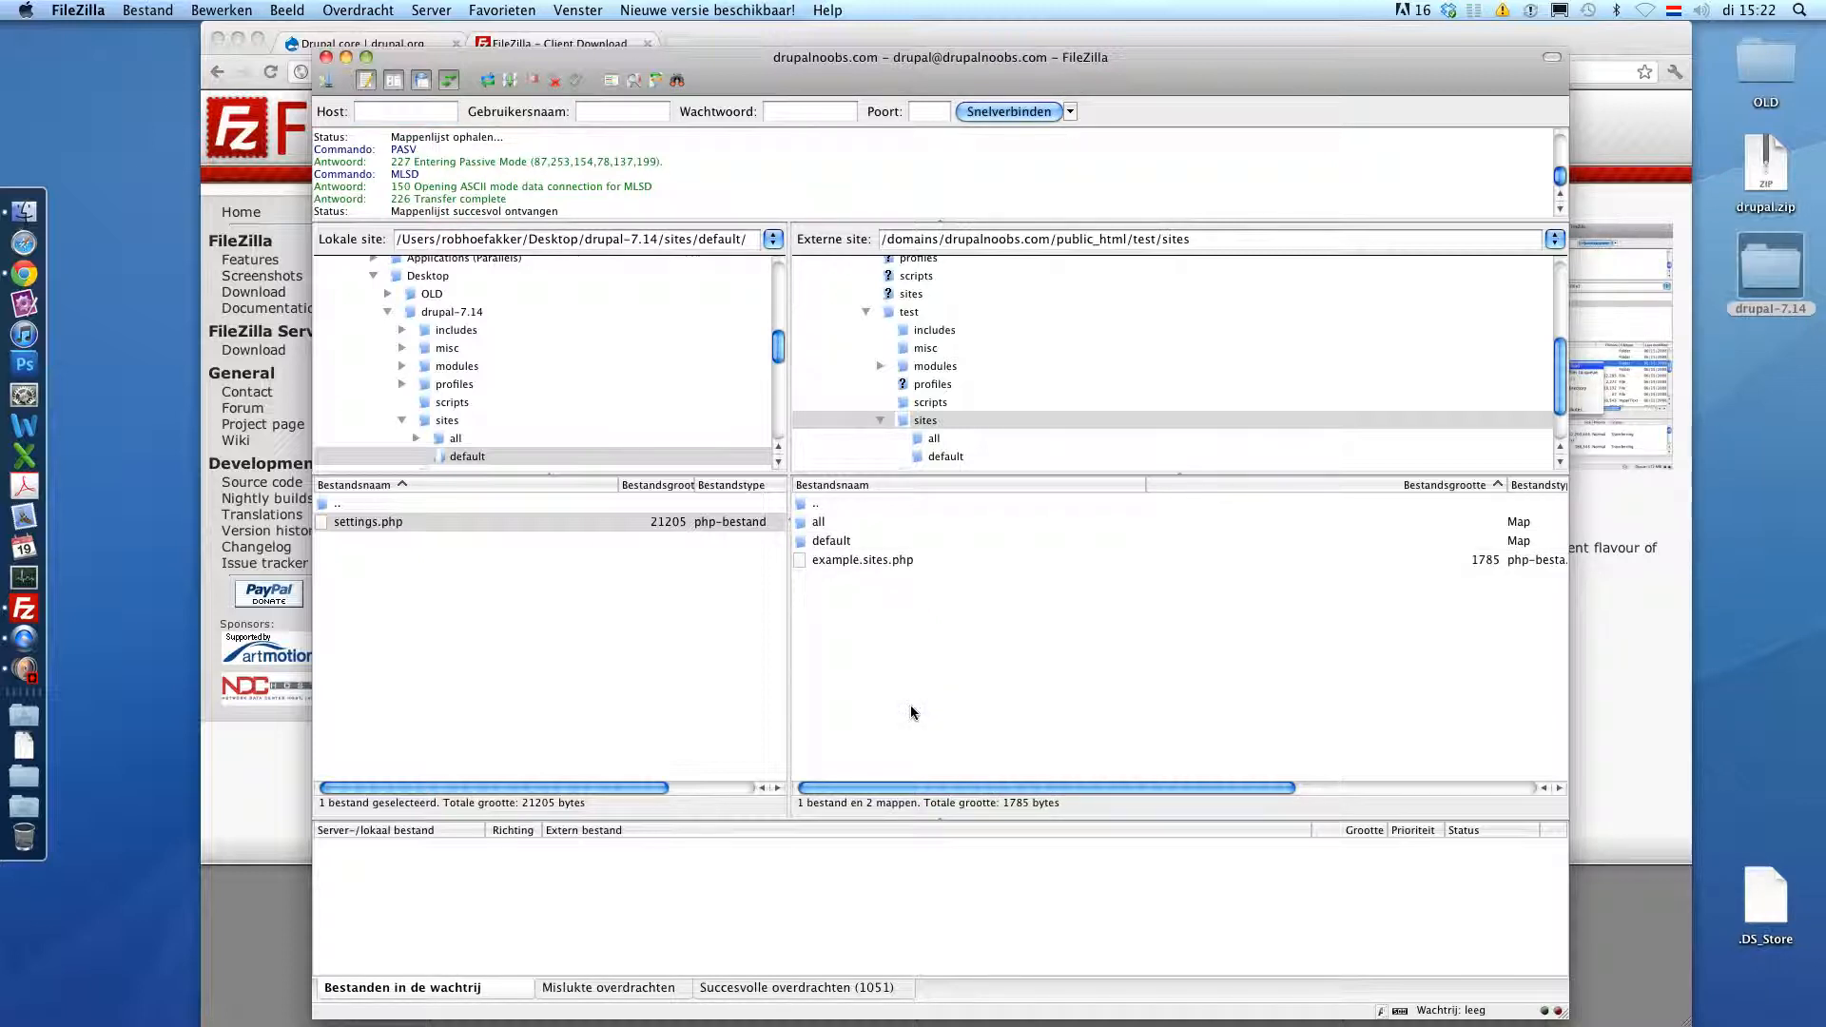
{"action": "left_click", "coordinate": [716, 41]}
{"action": "left_click", "coordinate": [663, 70]}
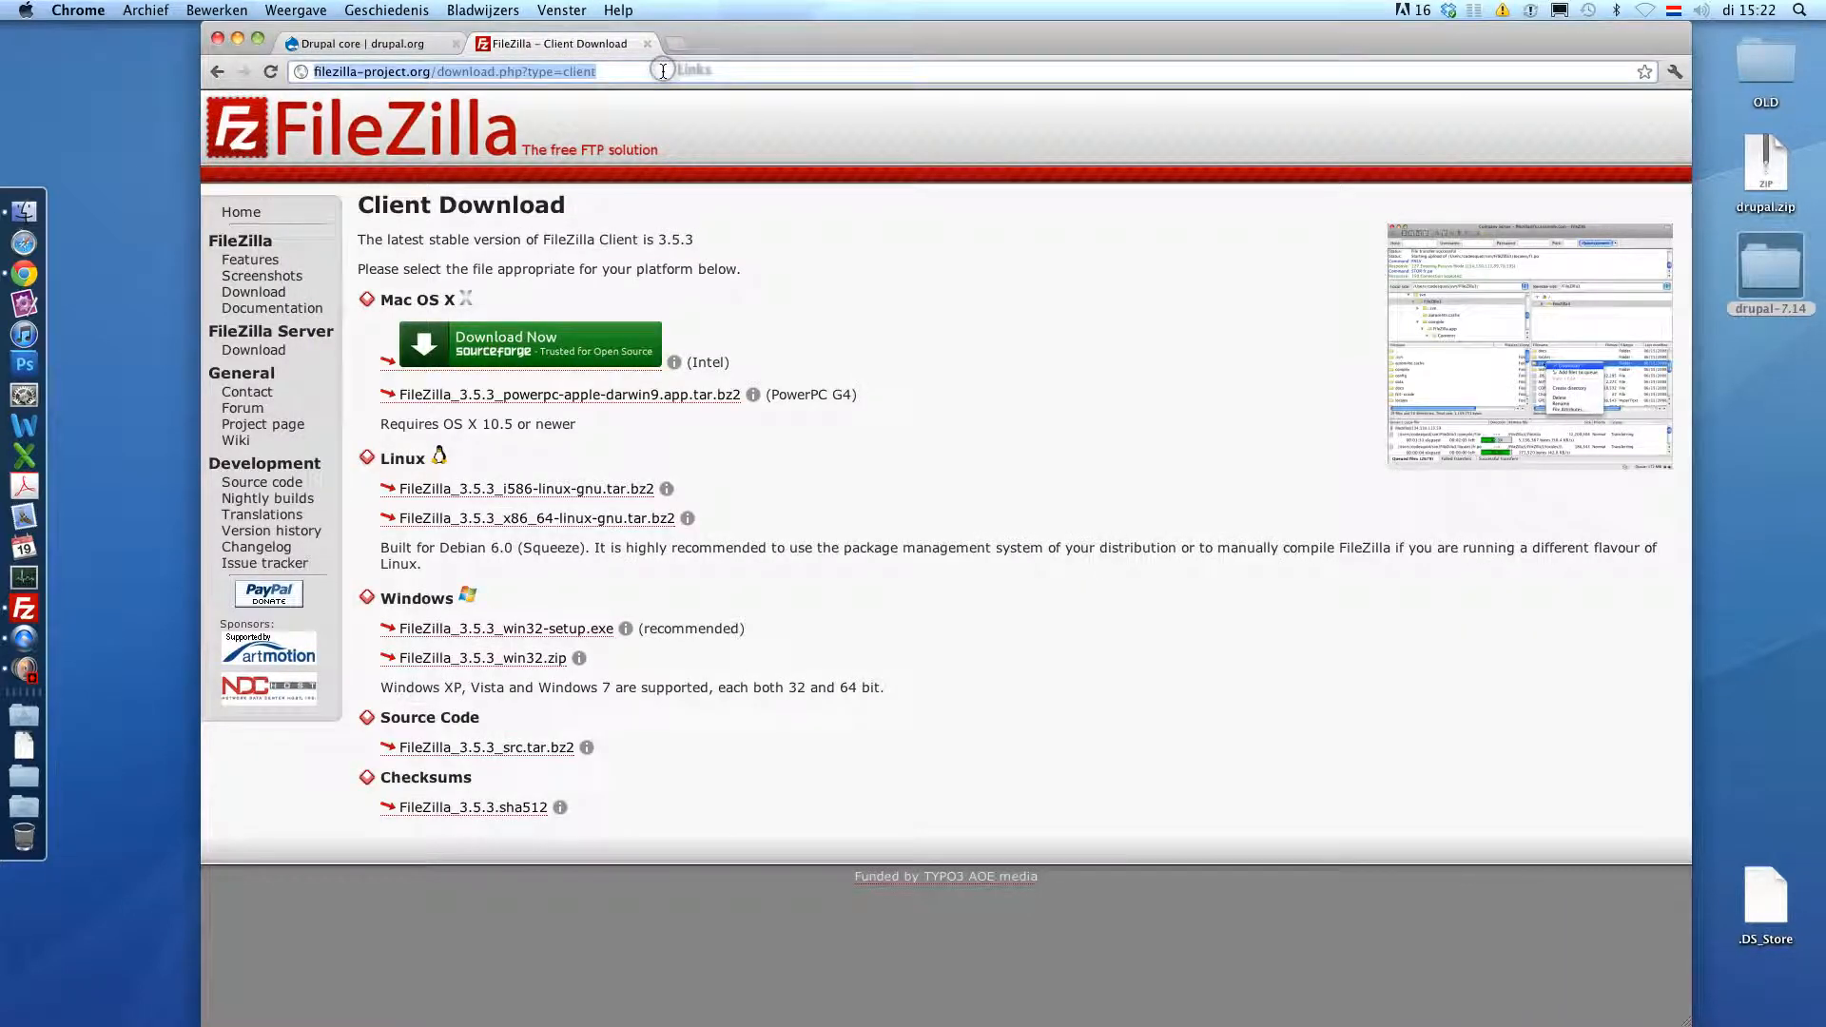
{"action": "type", "text": "www.drupalnoobs.com/te"}
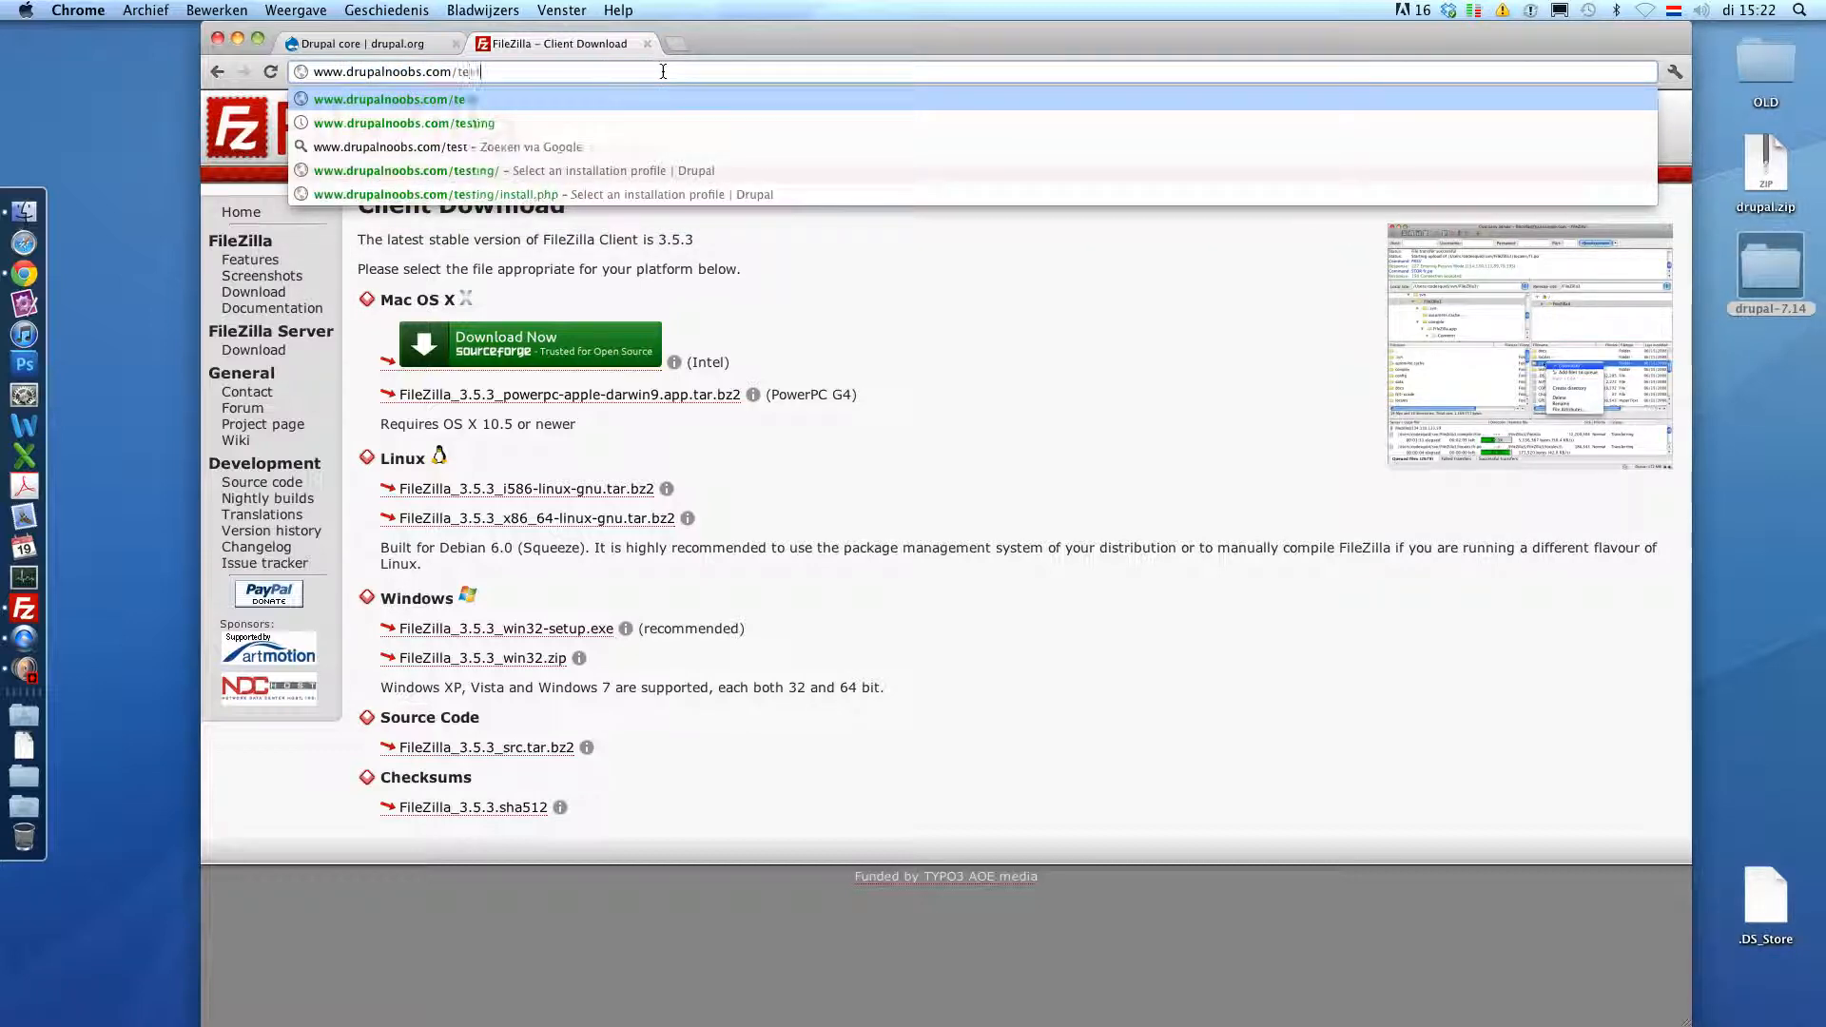
{"action": "type", "text": "st"}
{"action": "key", "text": "Return"}
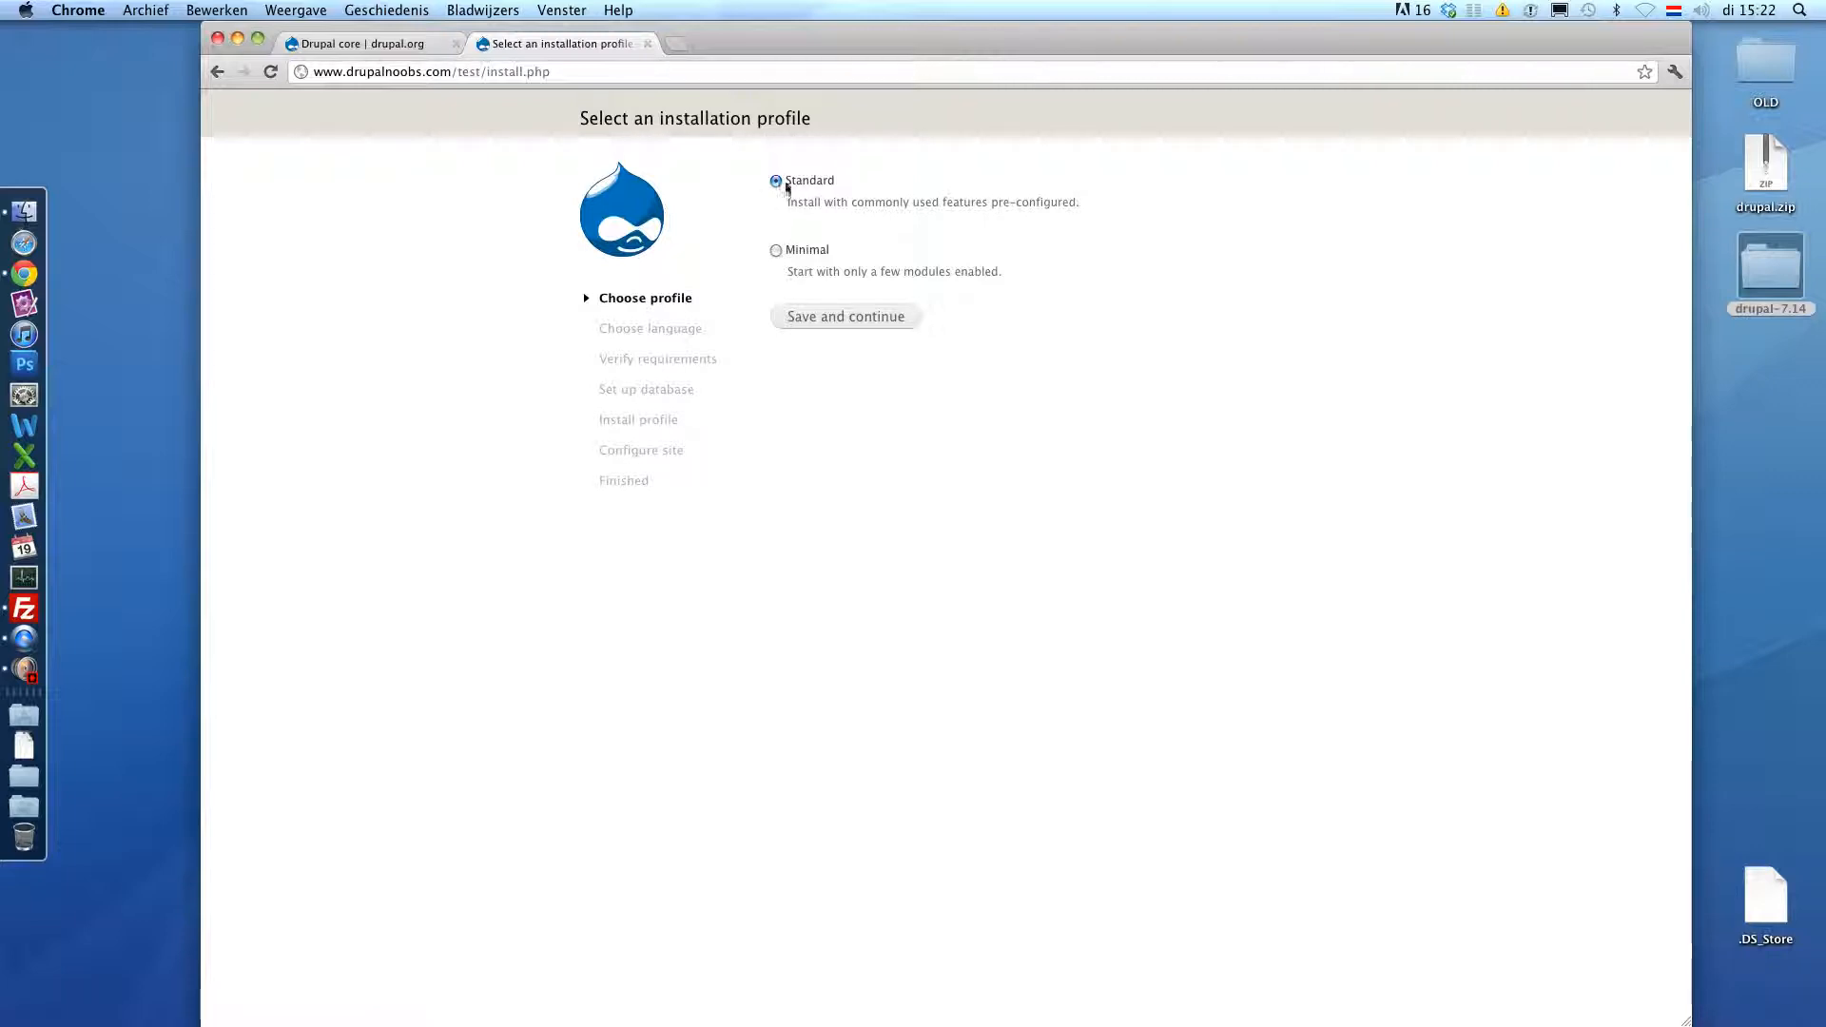
{"action": "left_click", "coordinate": [803, 316]}
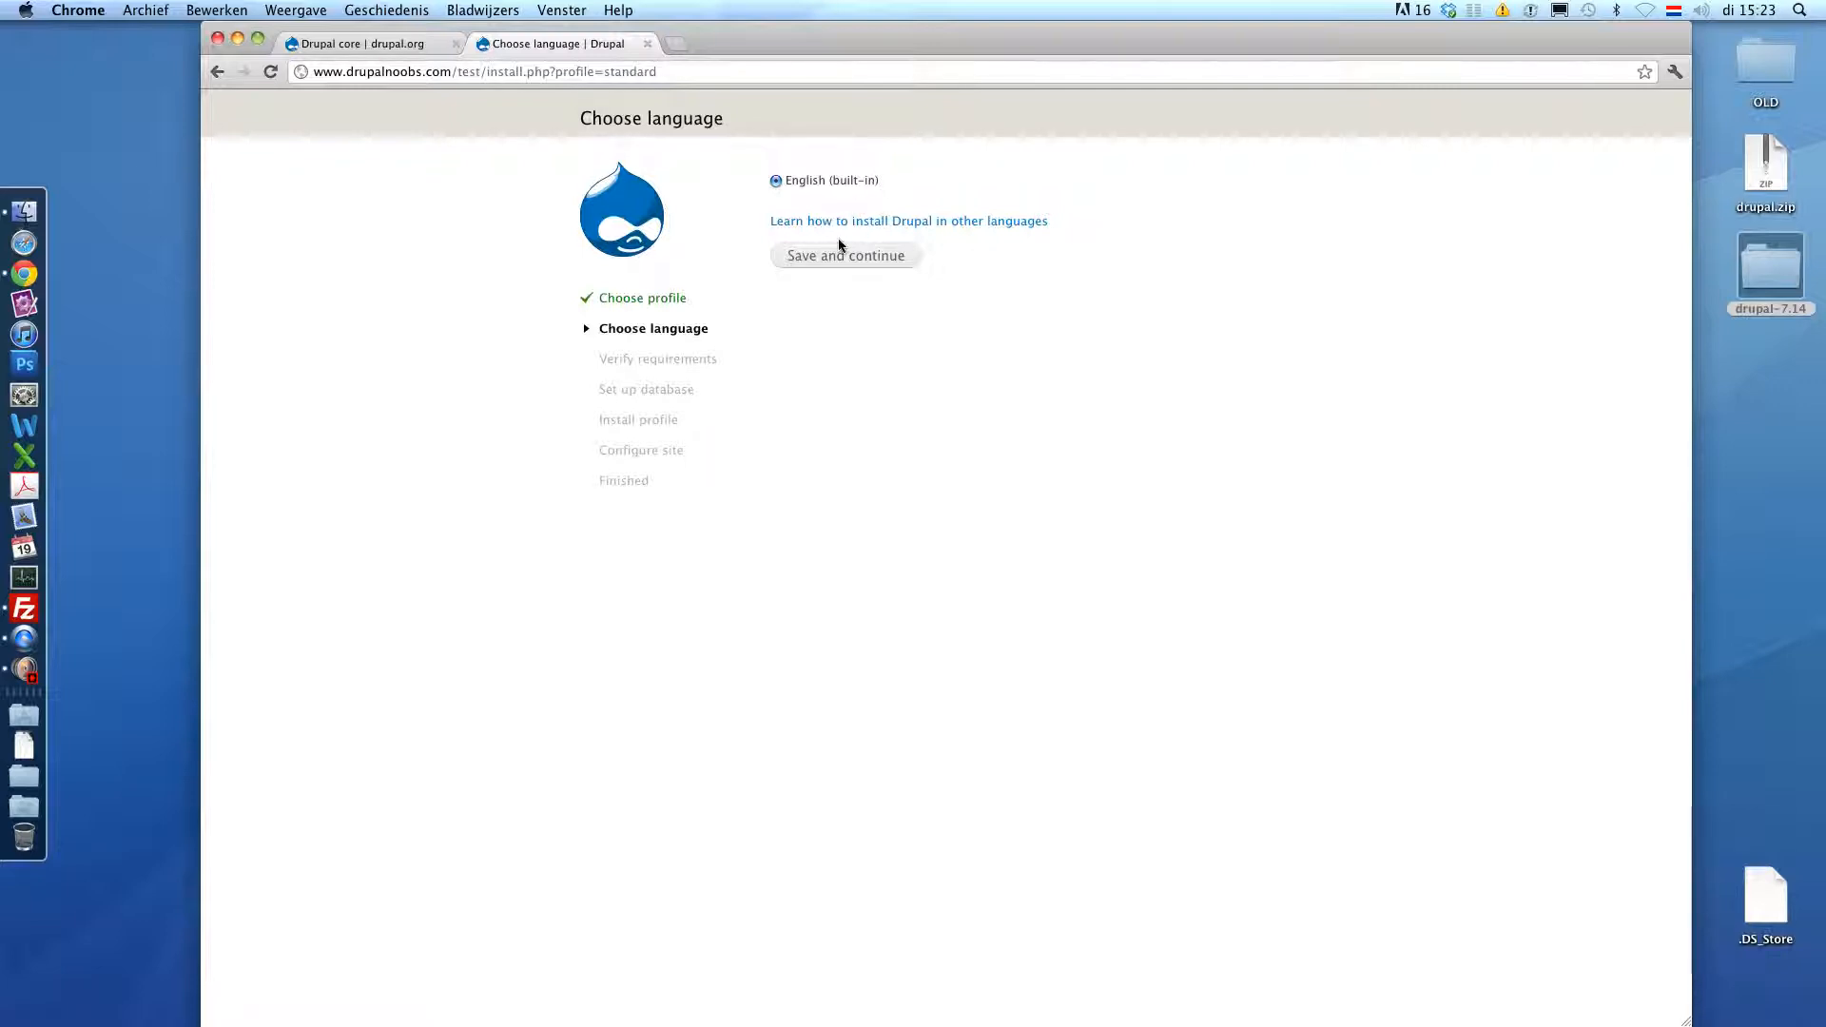
{"action": "left_click", "coordinate": [797, 255]}
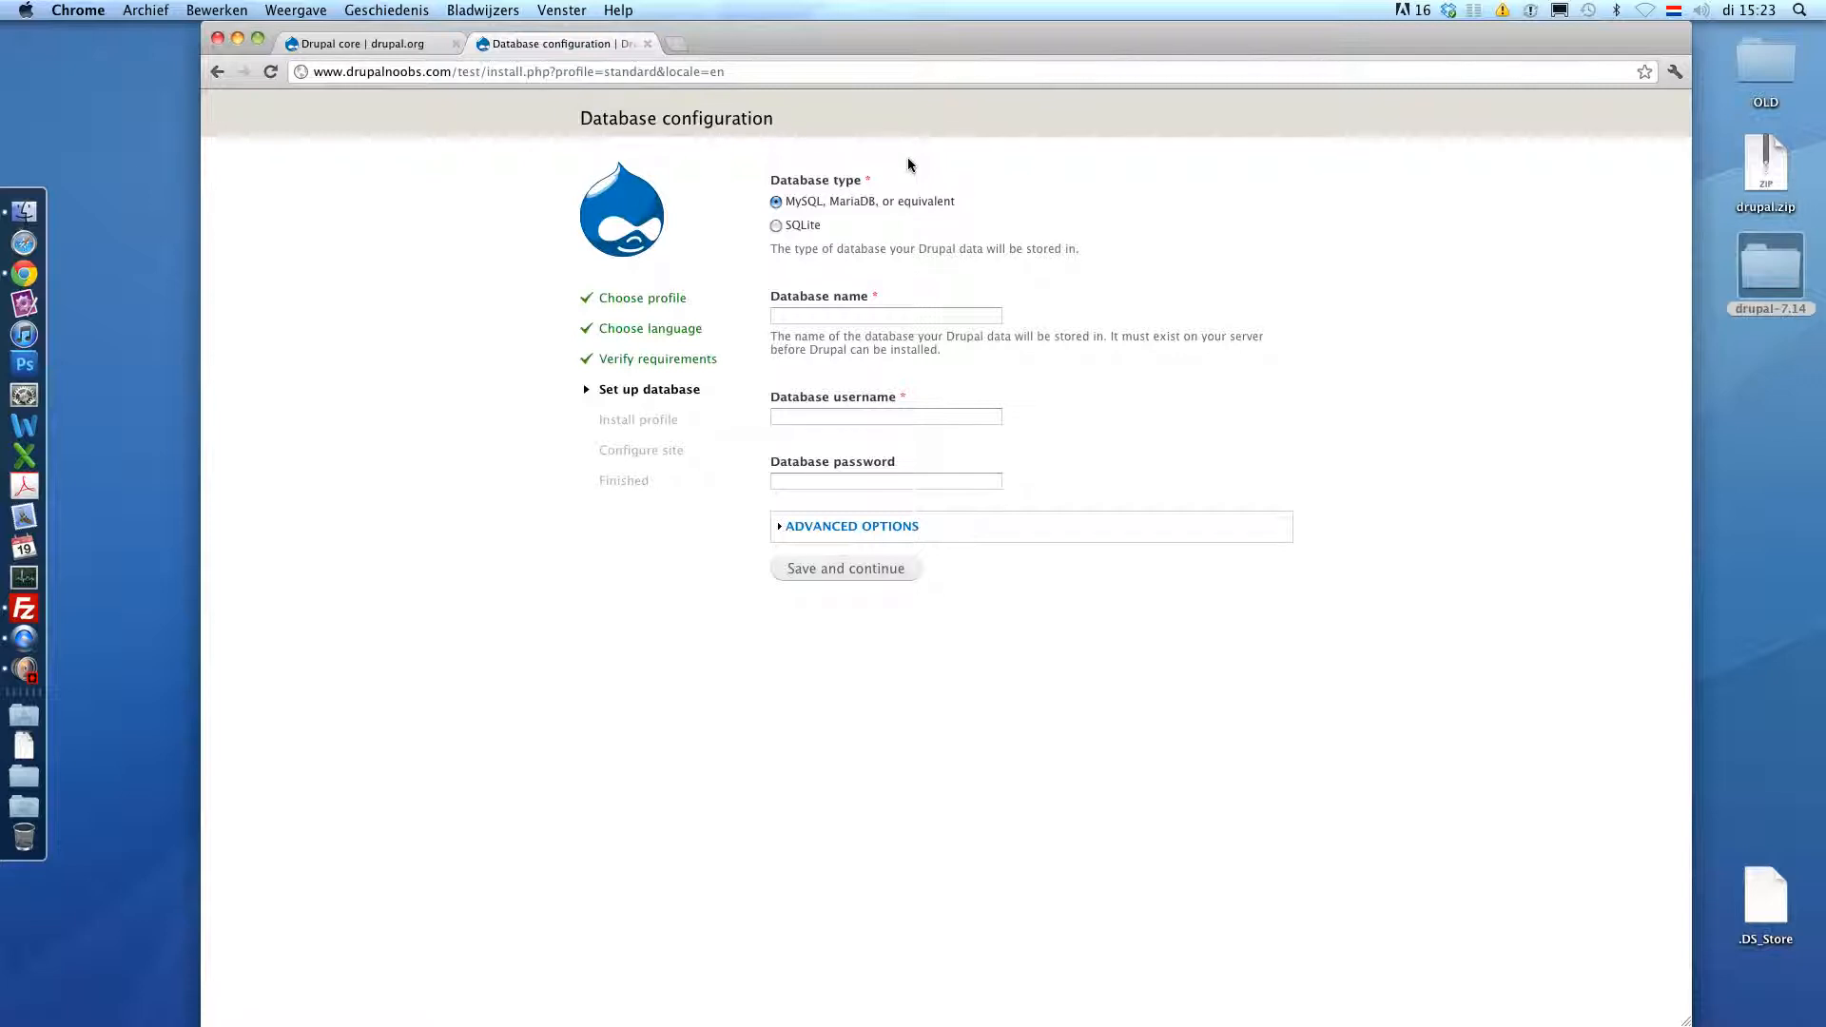
- Enter drupal_test as database name and username, add the database password, and submit
{"action": "left_click", "coordinate": [859, 317]}
{"action": "type", "text": "drupal_test"}
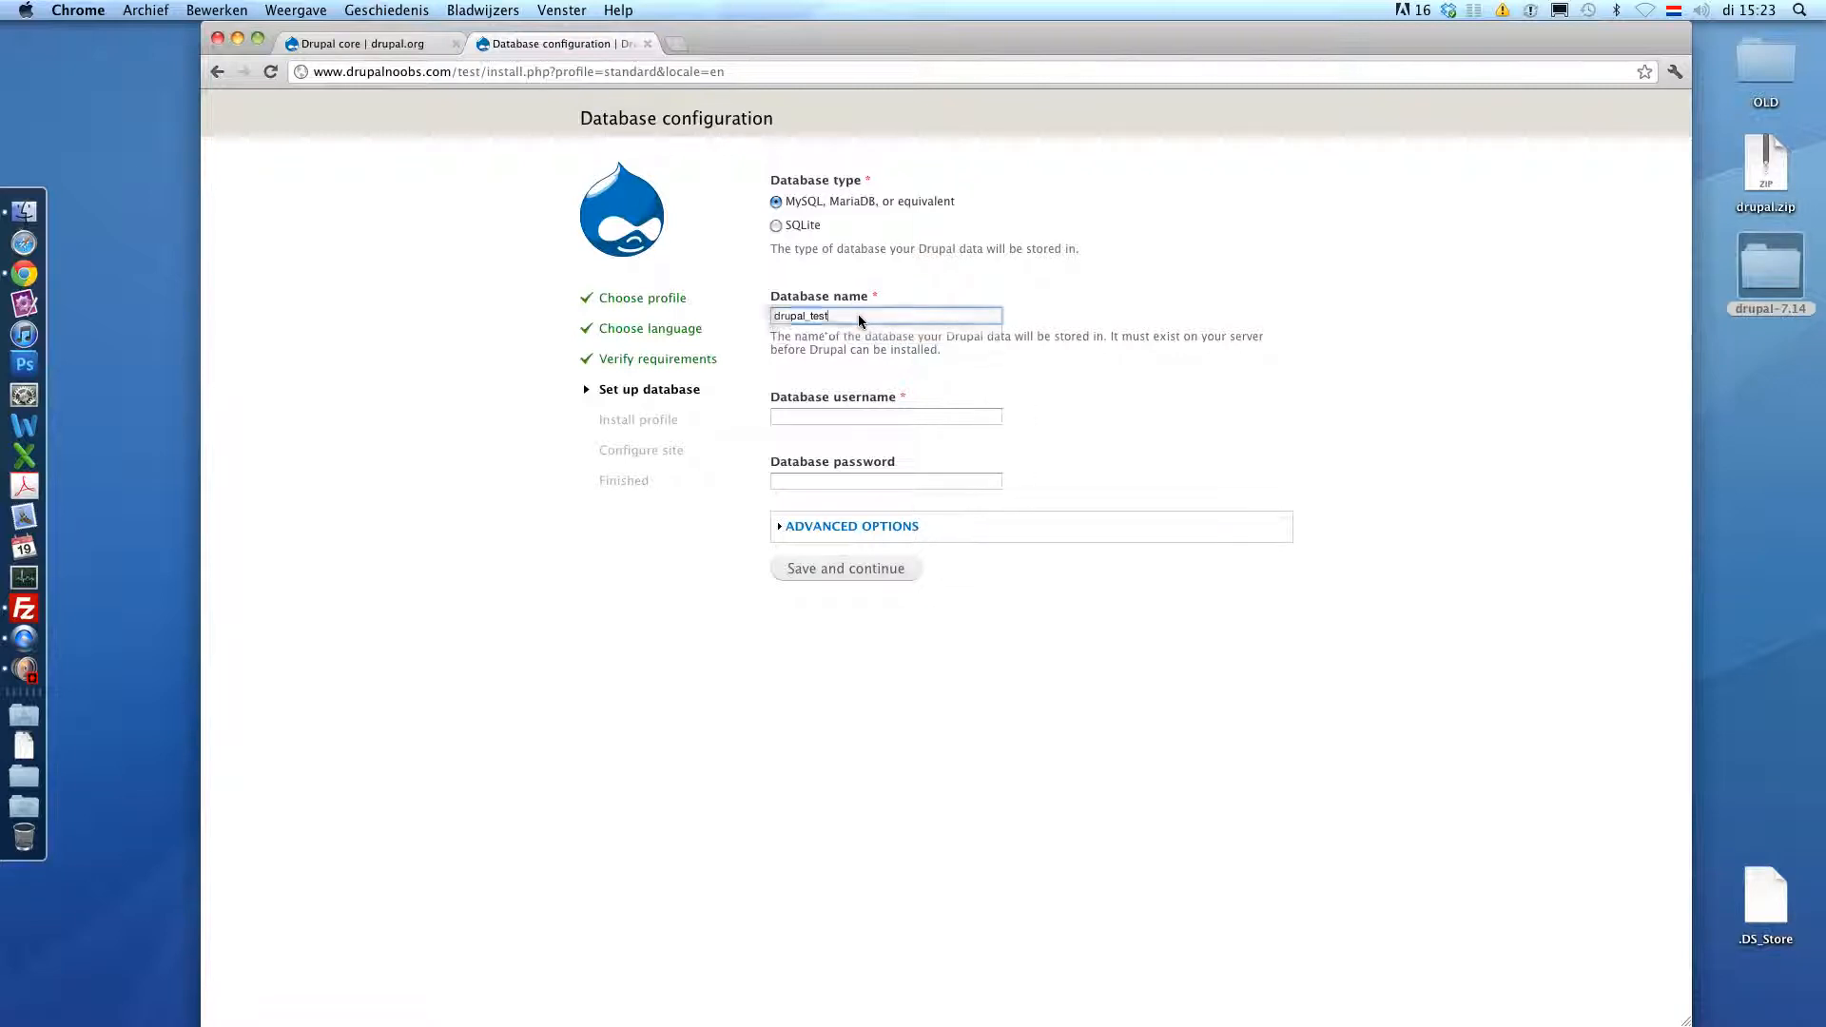
{"action": "key", "text": "Tab"}
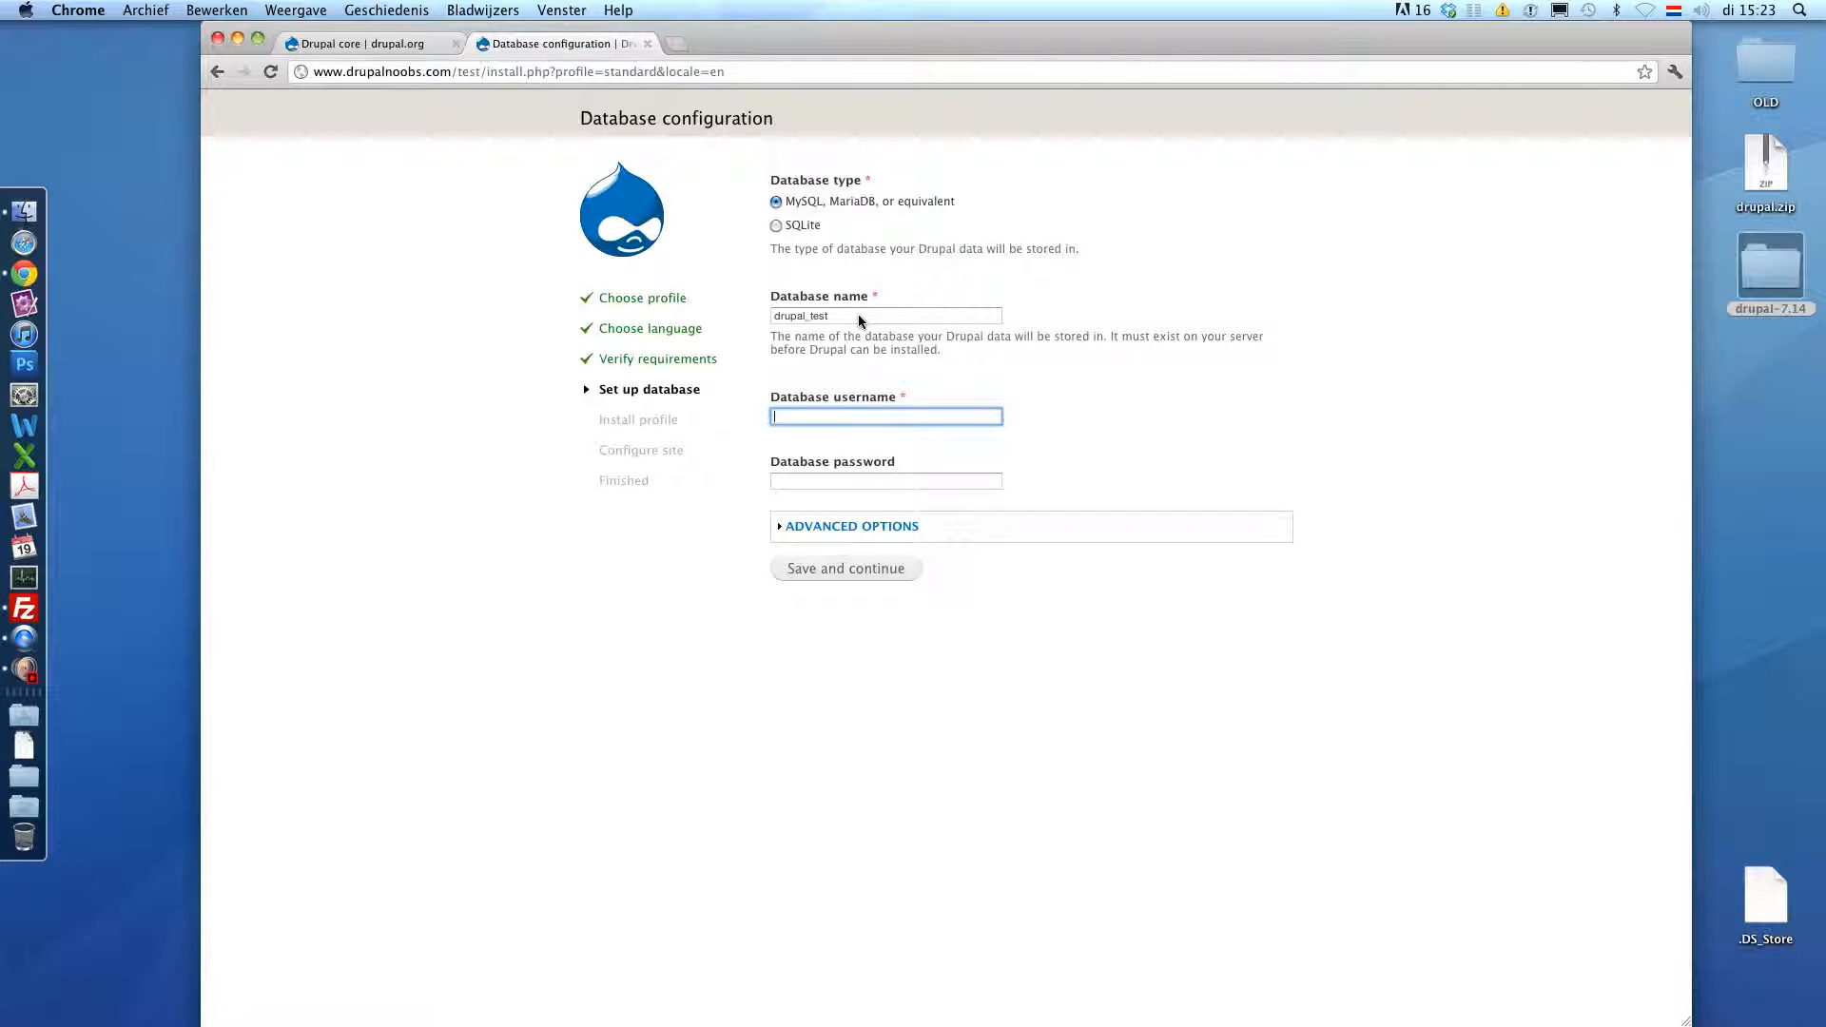
{"action": "type", "text": "drupal_test"}
{"action": "key", "text": "Tab"}
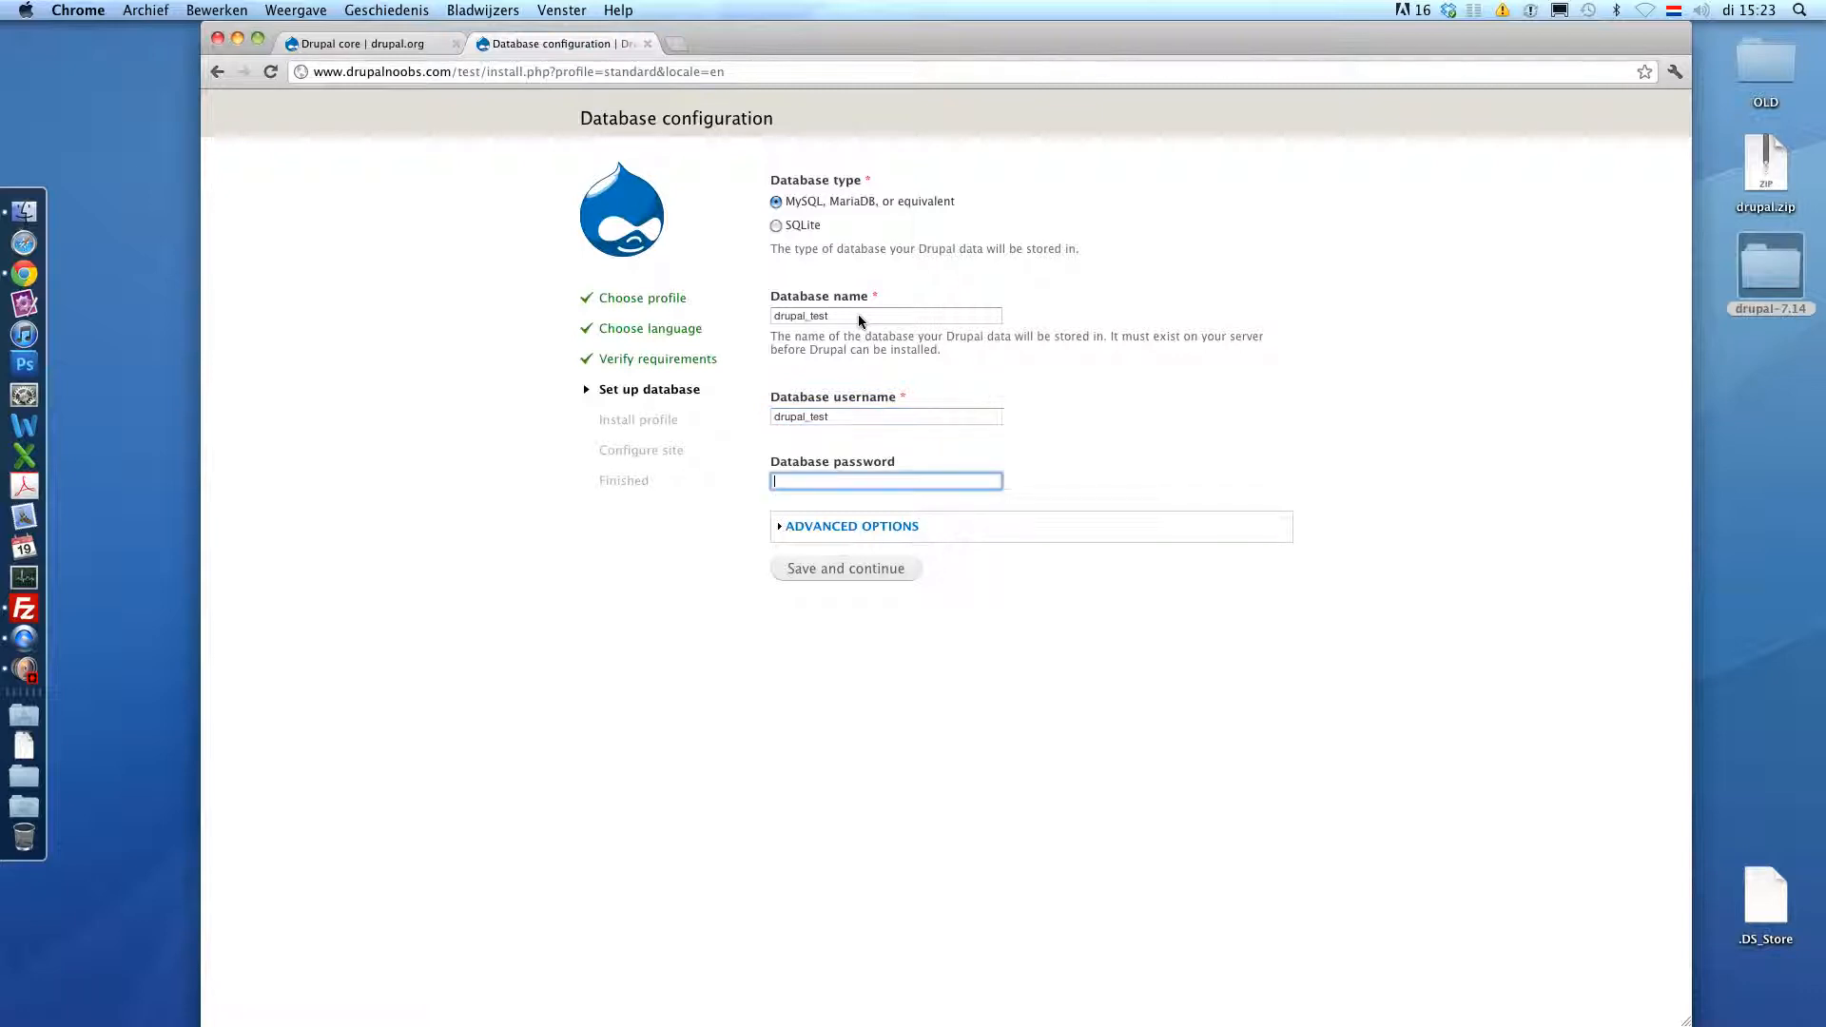
{"action": "type", "text": "•••"}
{"action": "left_click", "coordinate": [833, 573]}
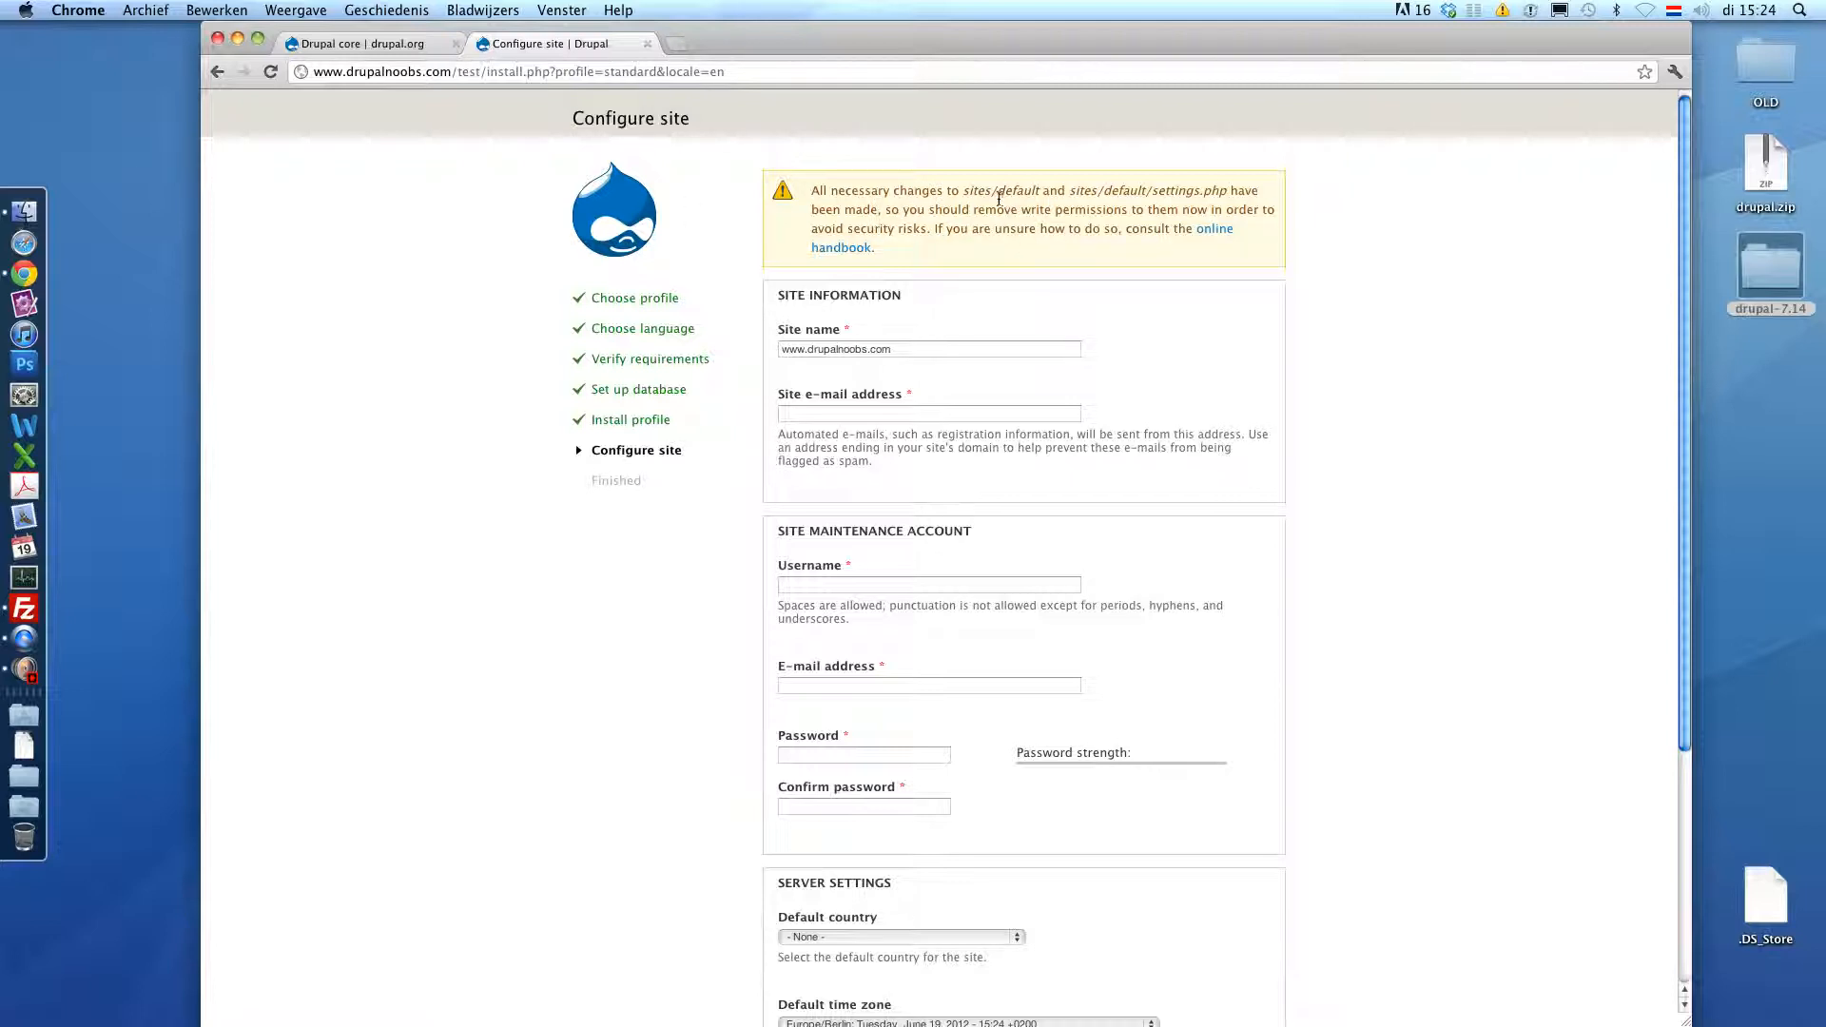
- In FileZilla, set the server's sites/default folder to 755 by removing group and public write
{"action": "left_click", "coordinate": [13, 619]}
{"action": "left_click_drag", "start_coordinate": [830, 550], "coordinate": [910, 458]}
{"action": "right_click", "coordinate": [911, 458]}
{"action": "left_click", "coordinate": [988, 595]}
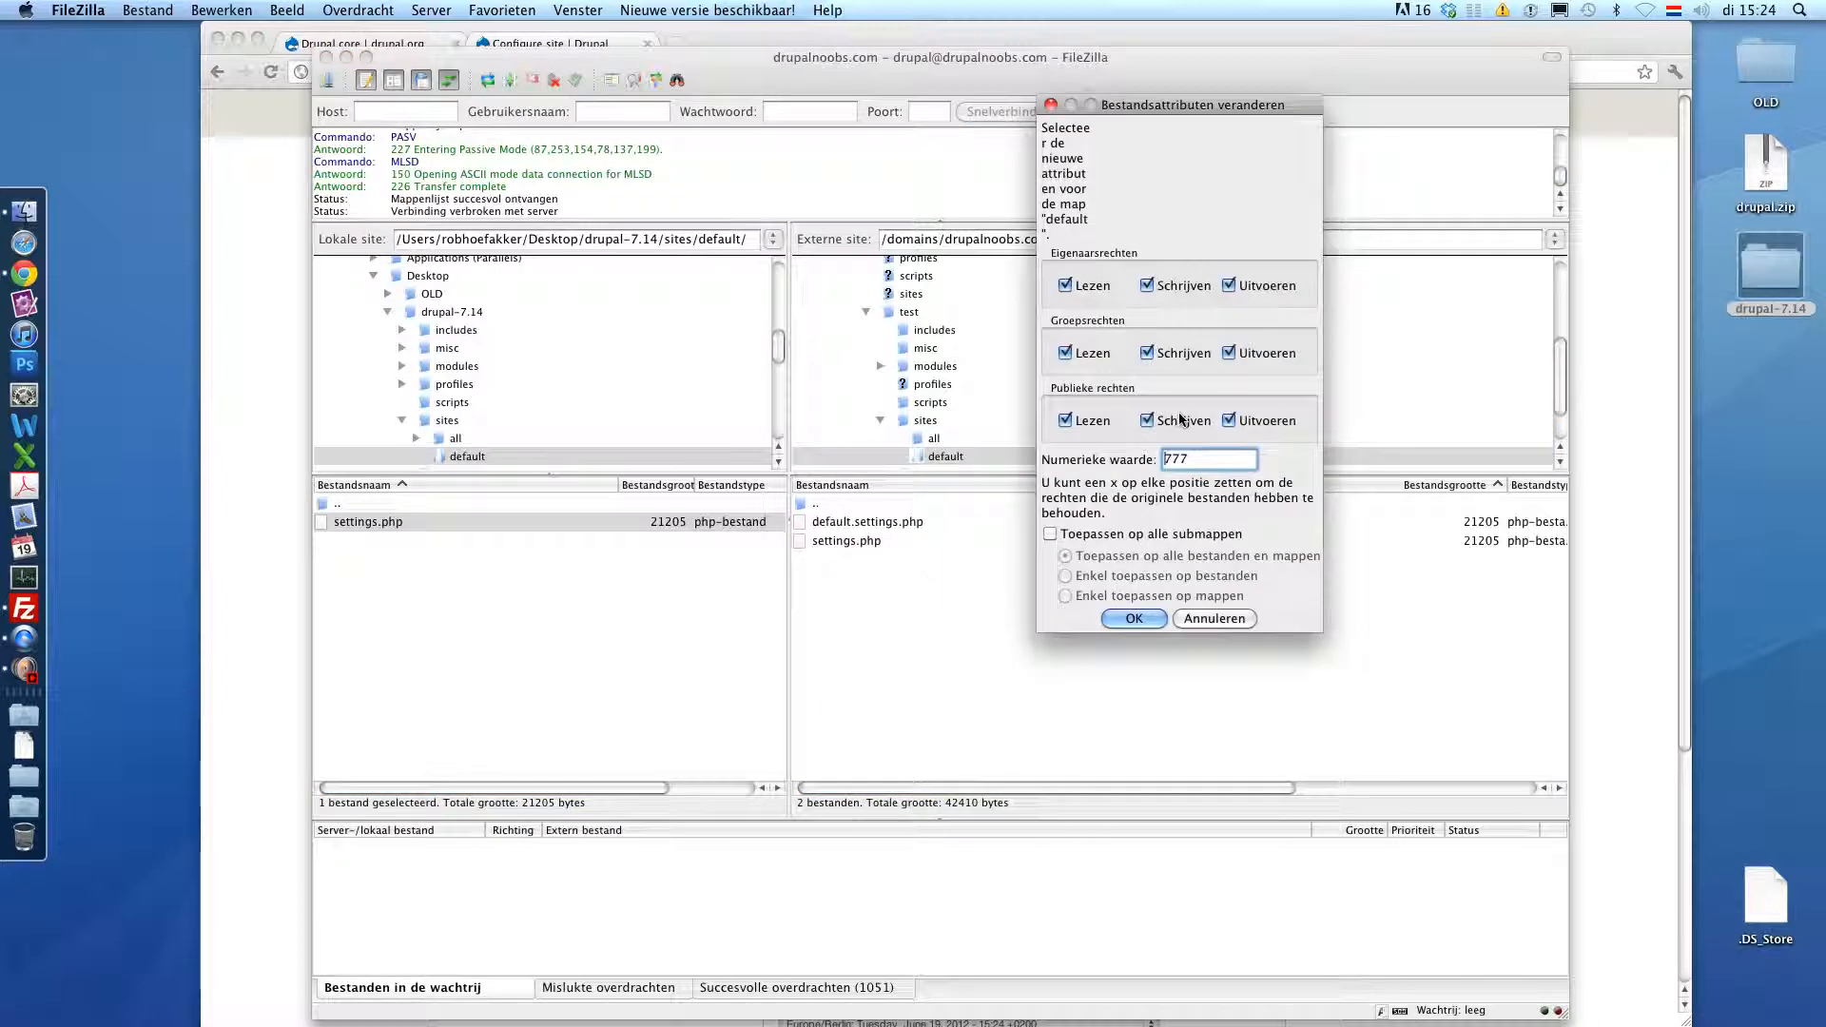
{"action": "left_click", "coordinate": [1146, 420]}
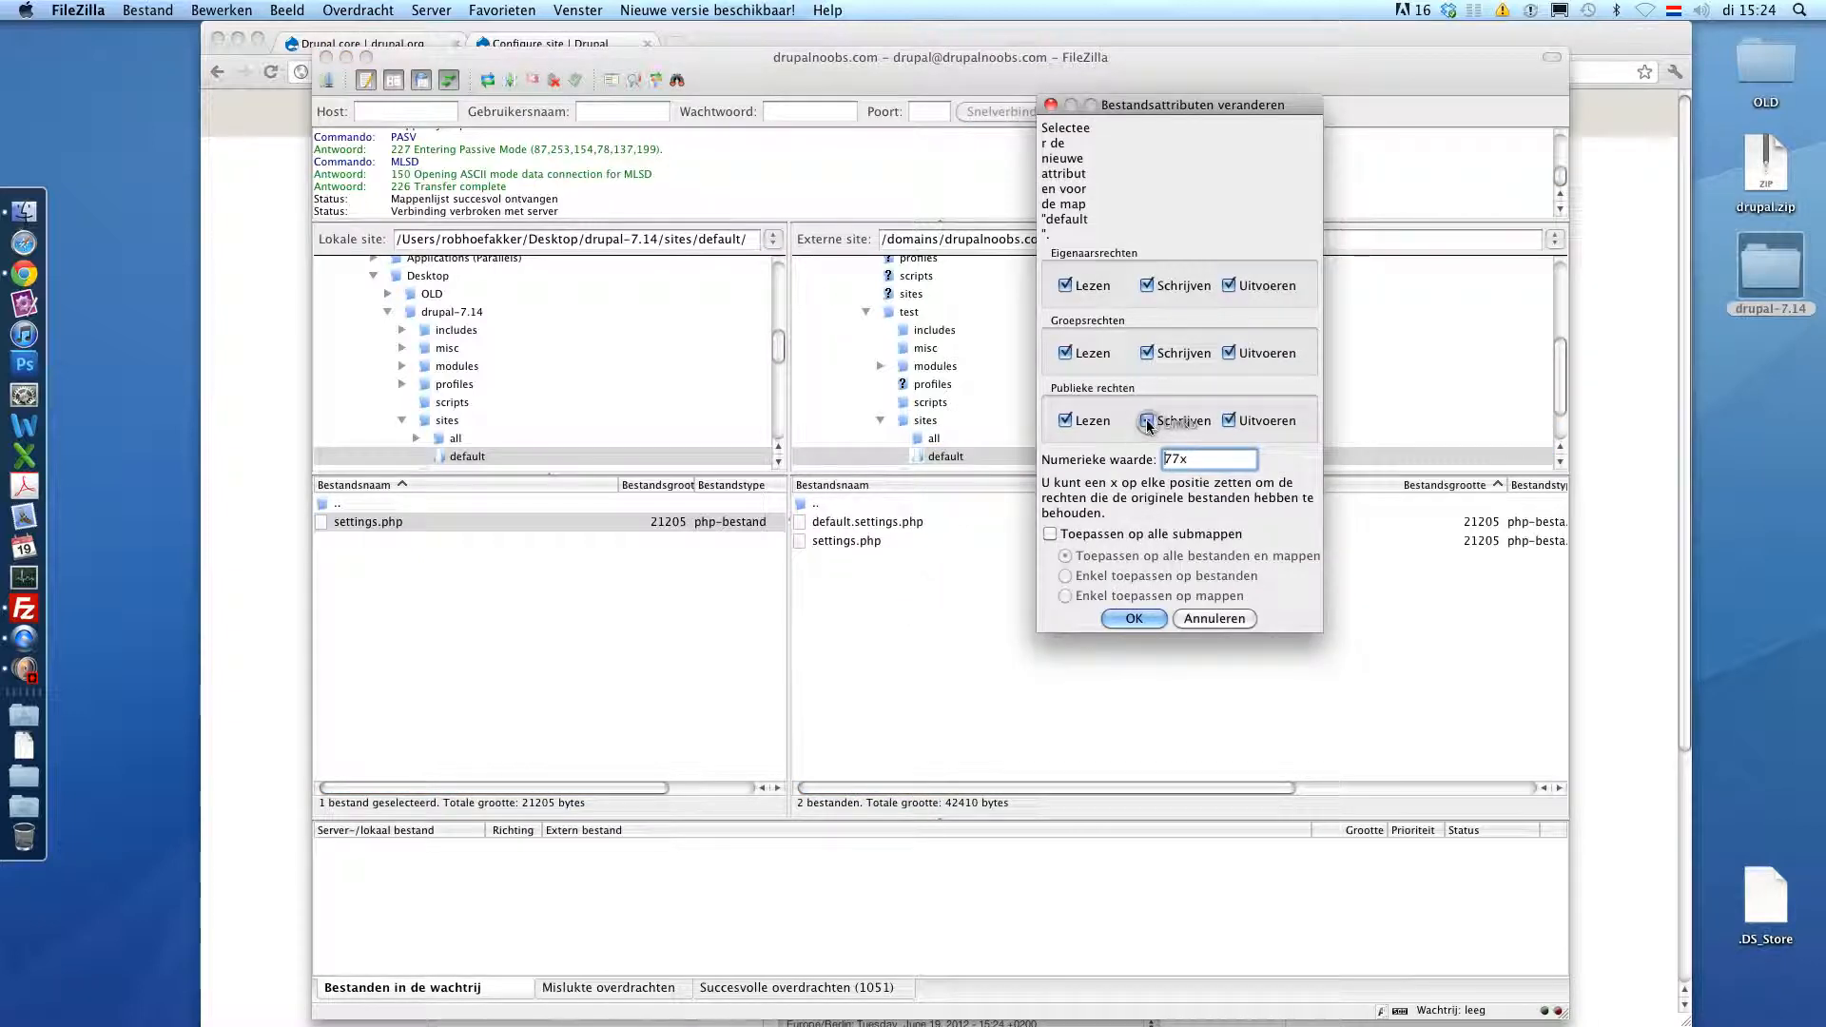
{"action": "left_click", "coordinate": [1148, 354]}
{"action": "left_click", "coordinate": [1129, 619]}
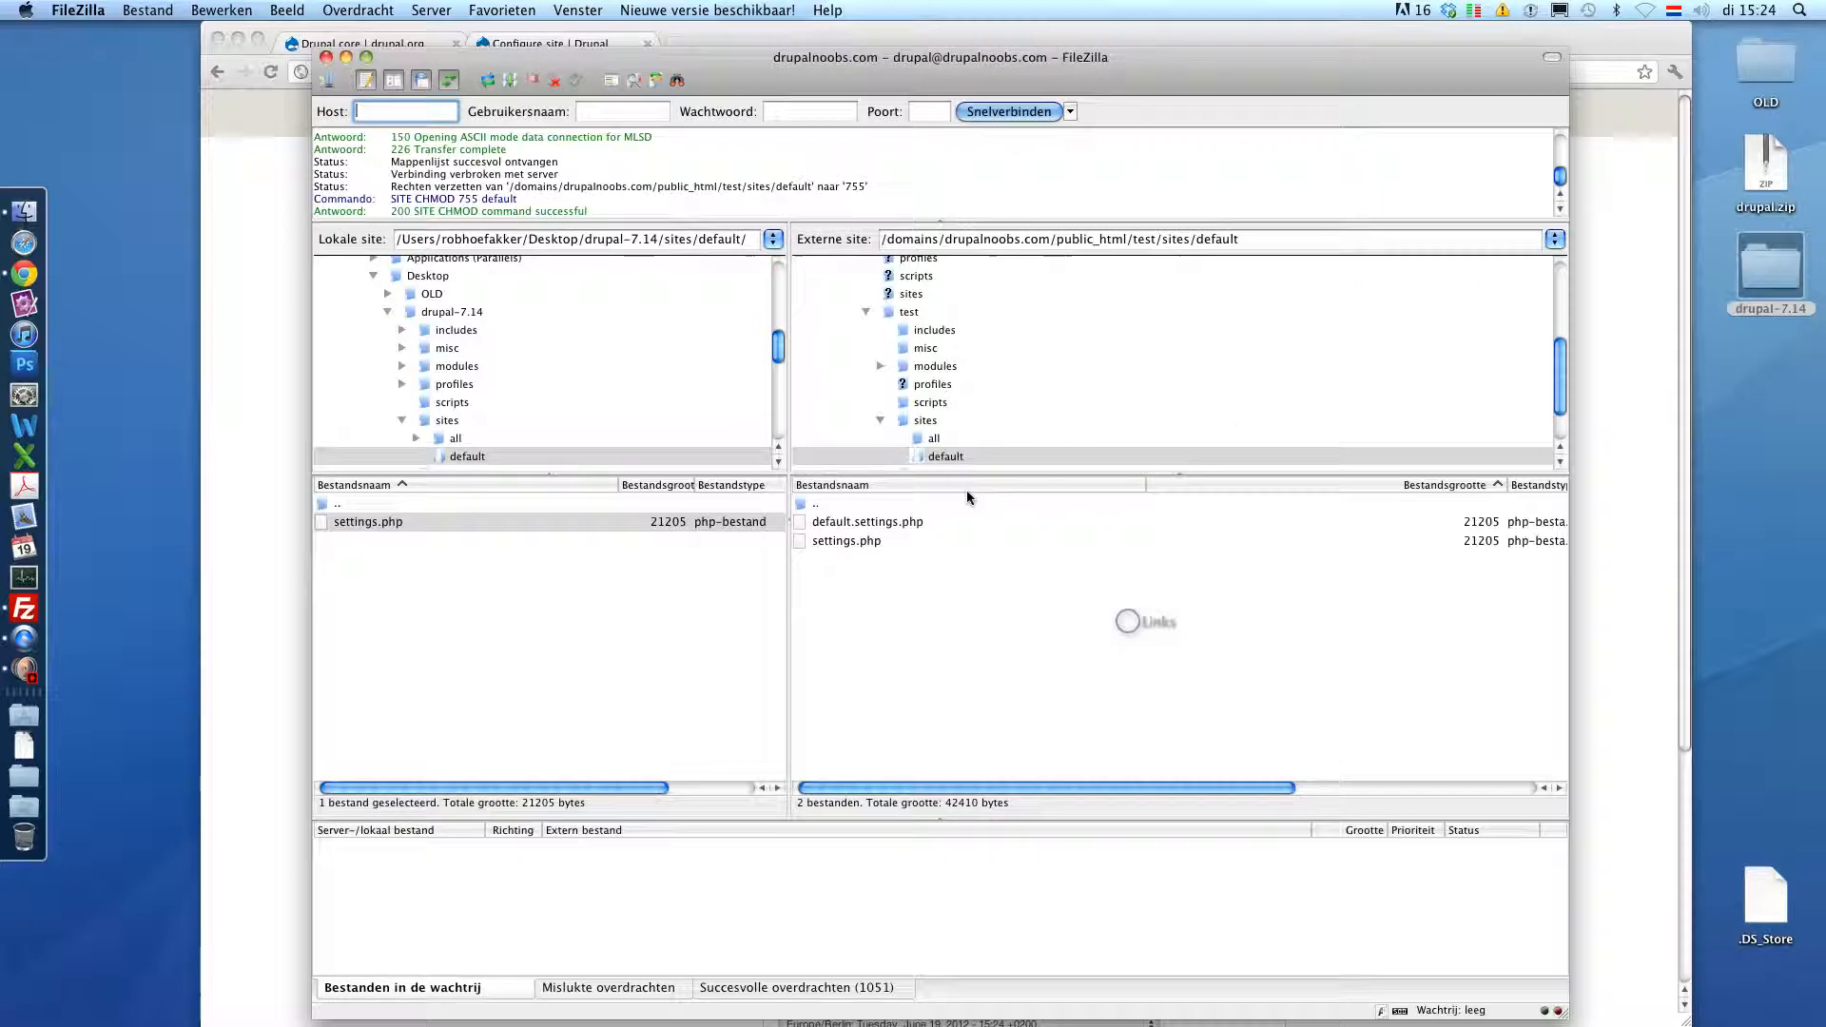
- Set the remote settings.php to 755 as well, then return to the browser installer
{"action": "right_click", "coordinate": [847, 541]}
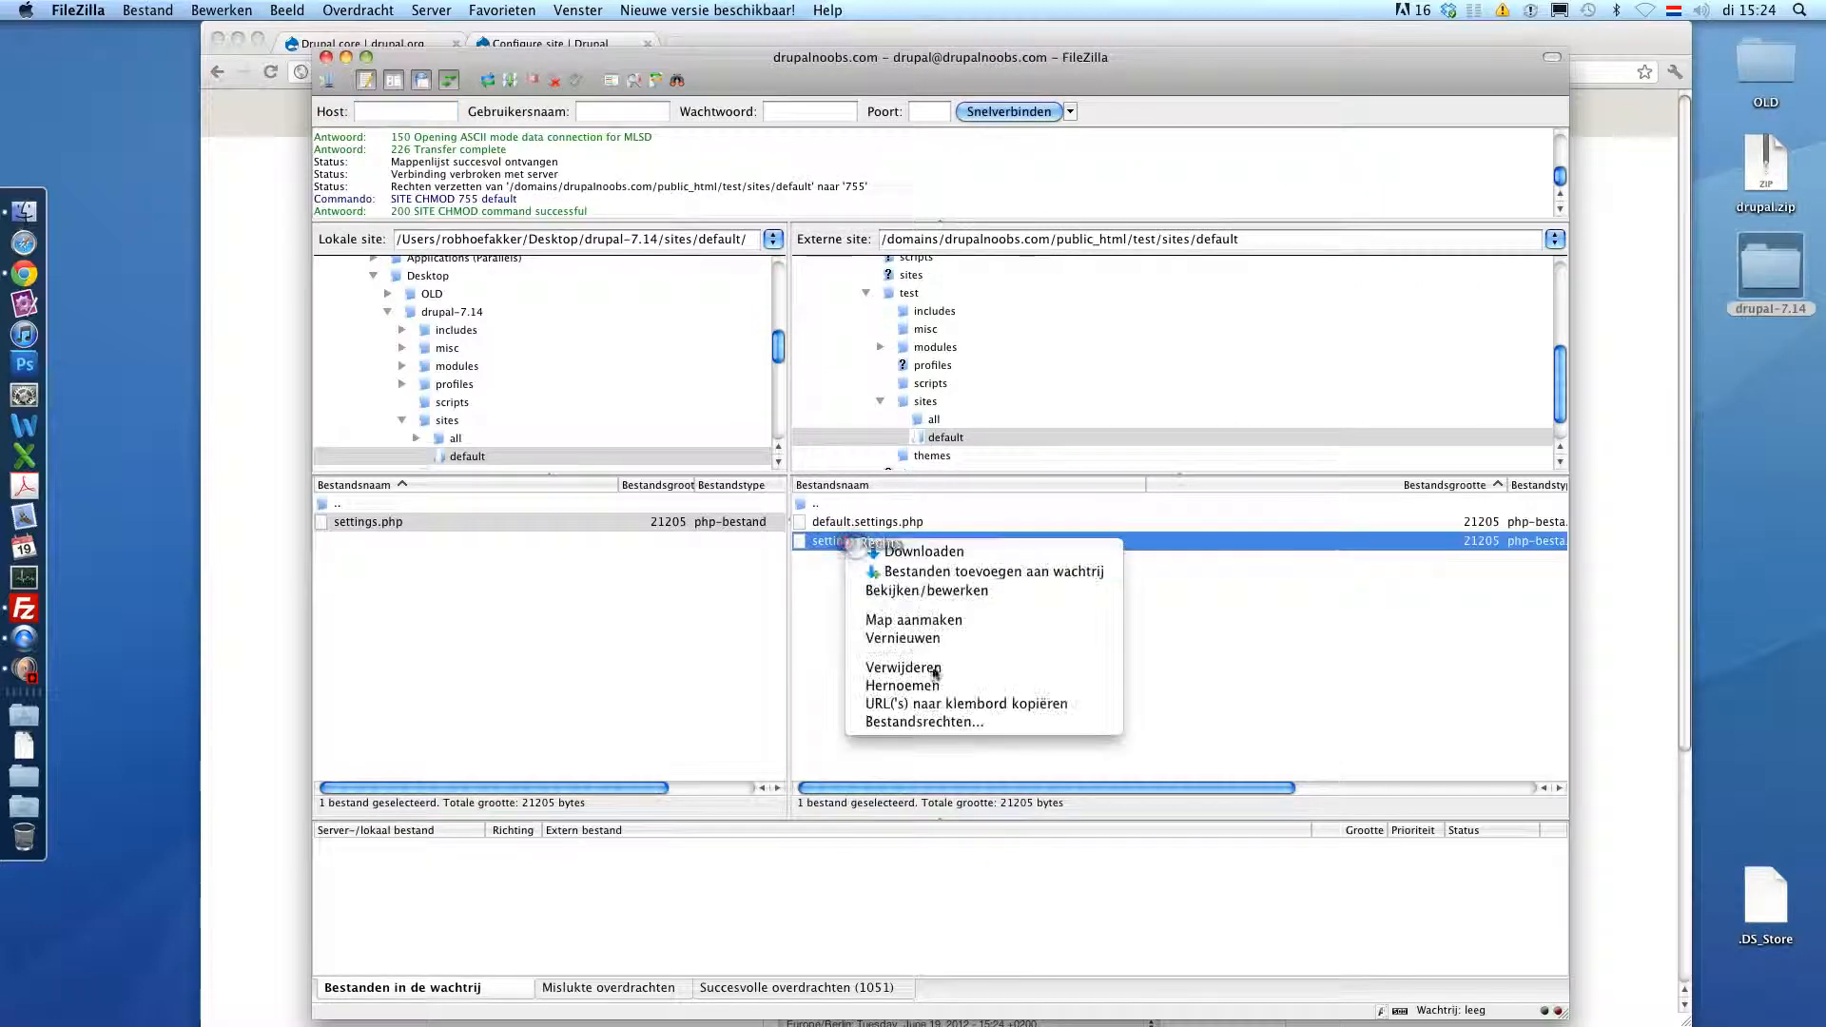
{"action": "left_click", "coordinate": [922, 721]}
{"action": "left_click", "coordinate": [1147, 674]}
{"action": "left_click", "coordinate": [1146, 739]}
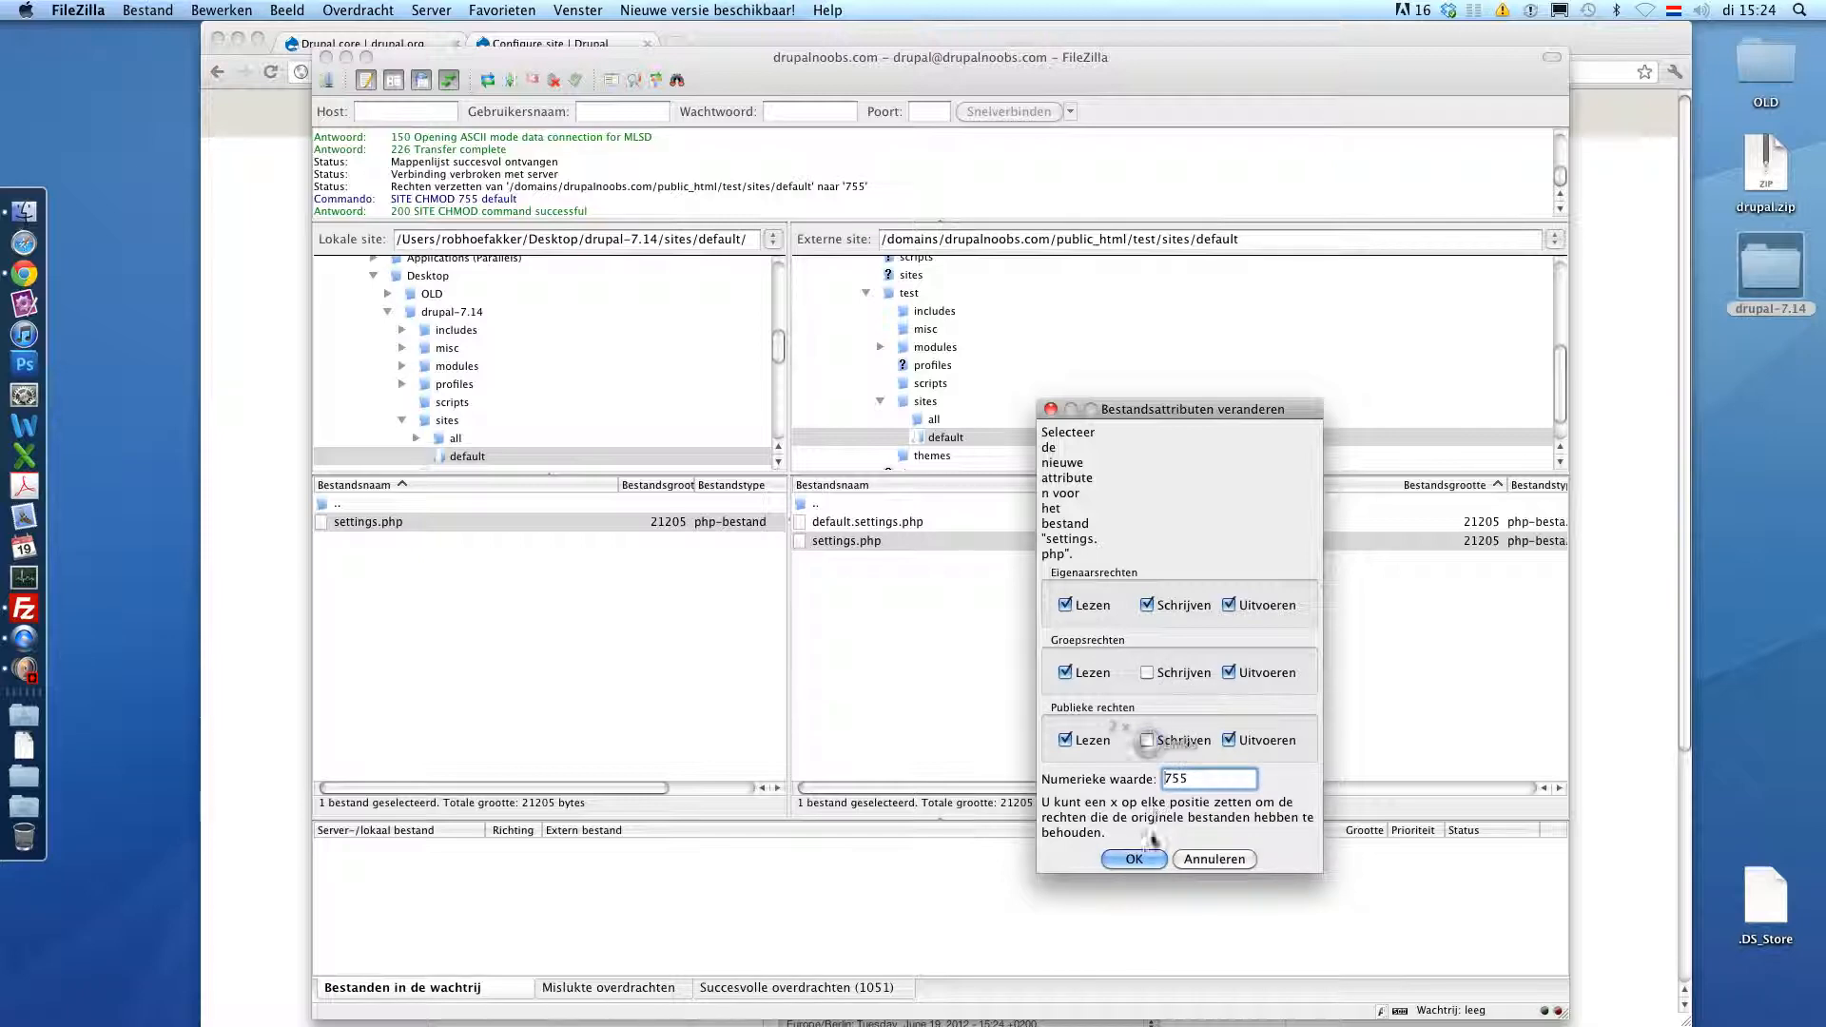
{"action": "left_click", "coordinate": [1134, 858]}
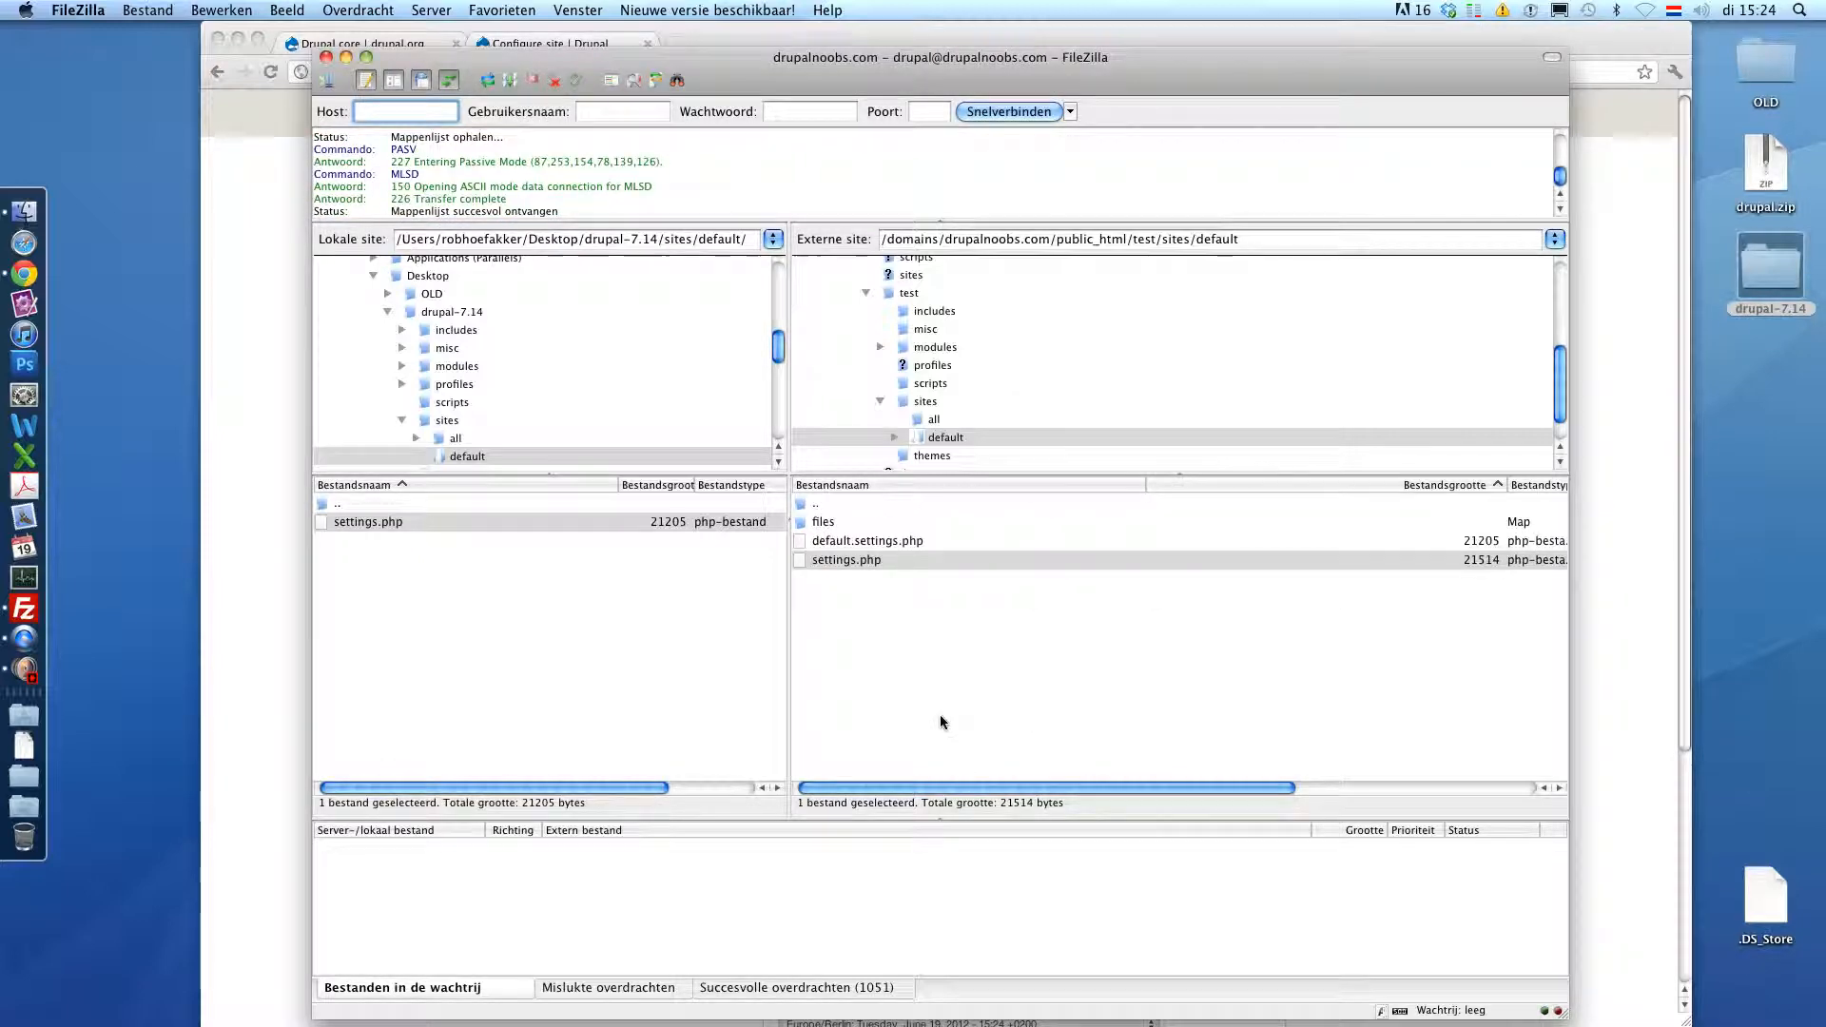
{"action": "left_click", "coordinate": [221, 341]}
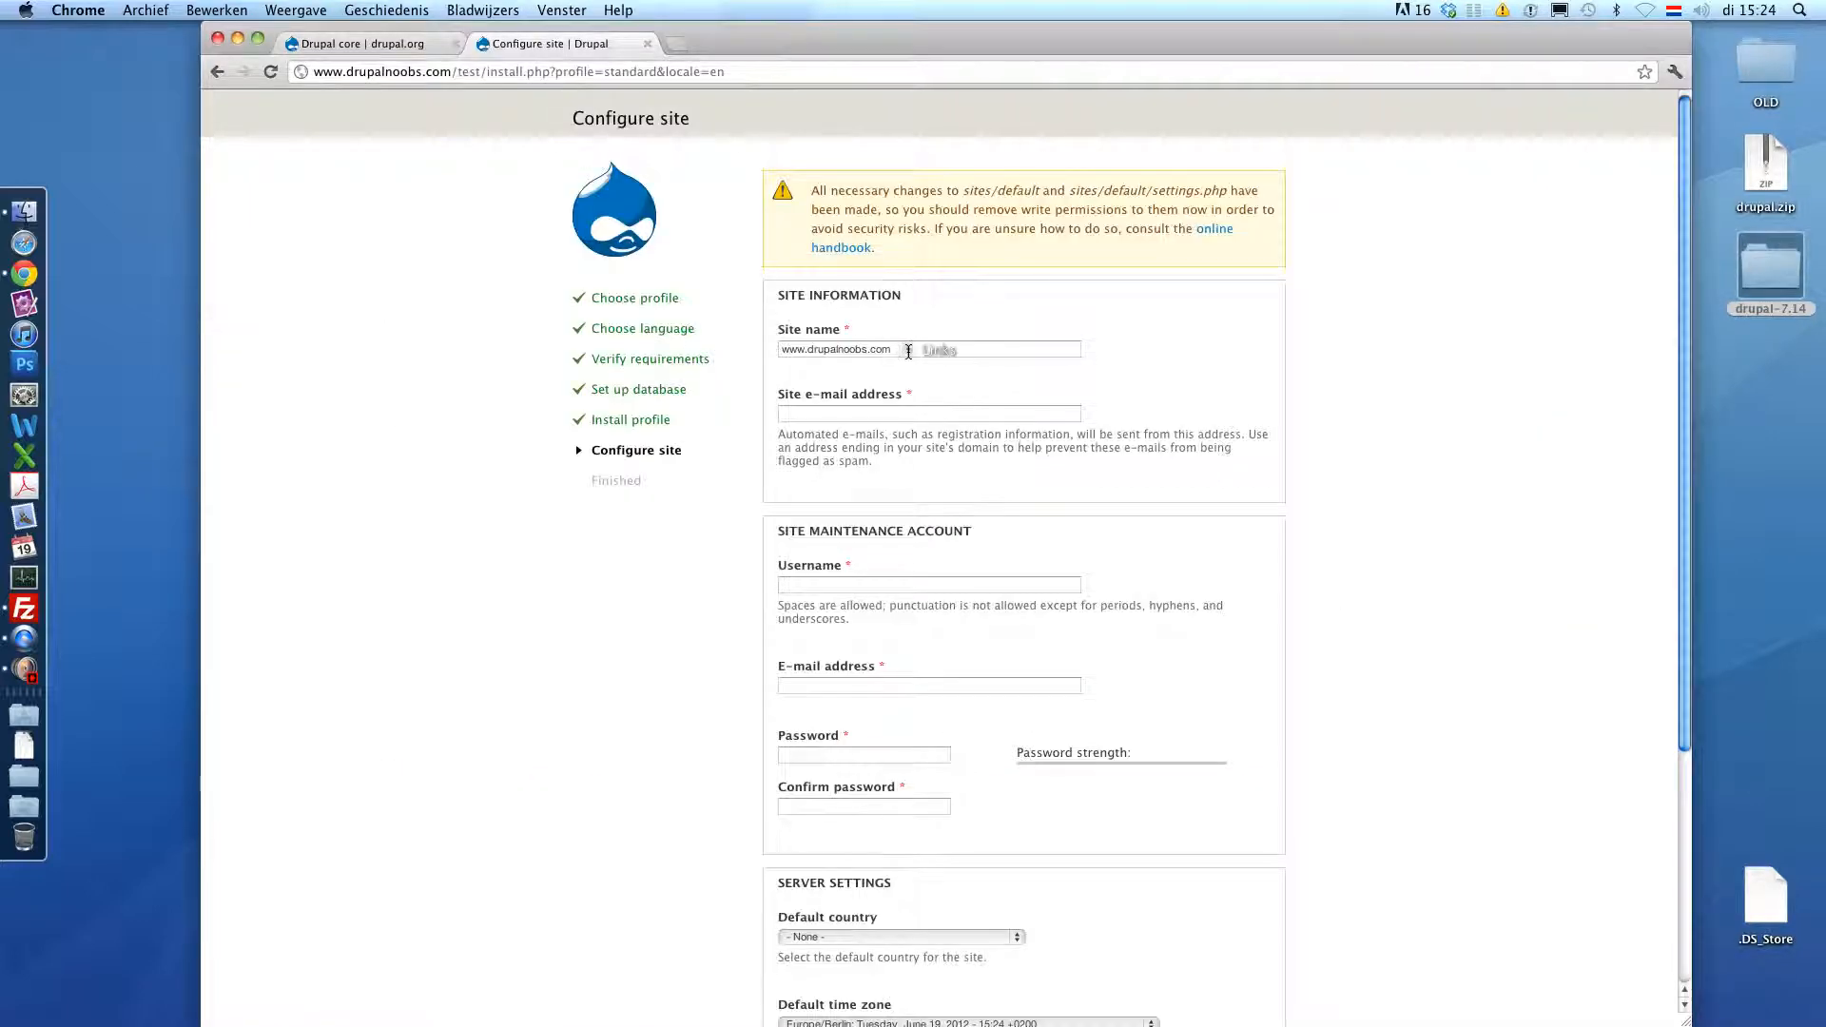
- Rename the site to 'Drupal test website' and enter the site e-mail address
{"action": "triple_click", "coordinate": [818, 350]}
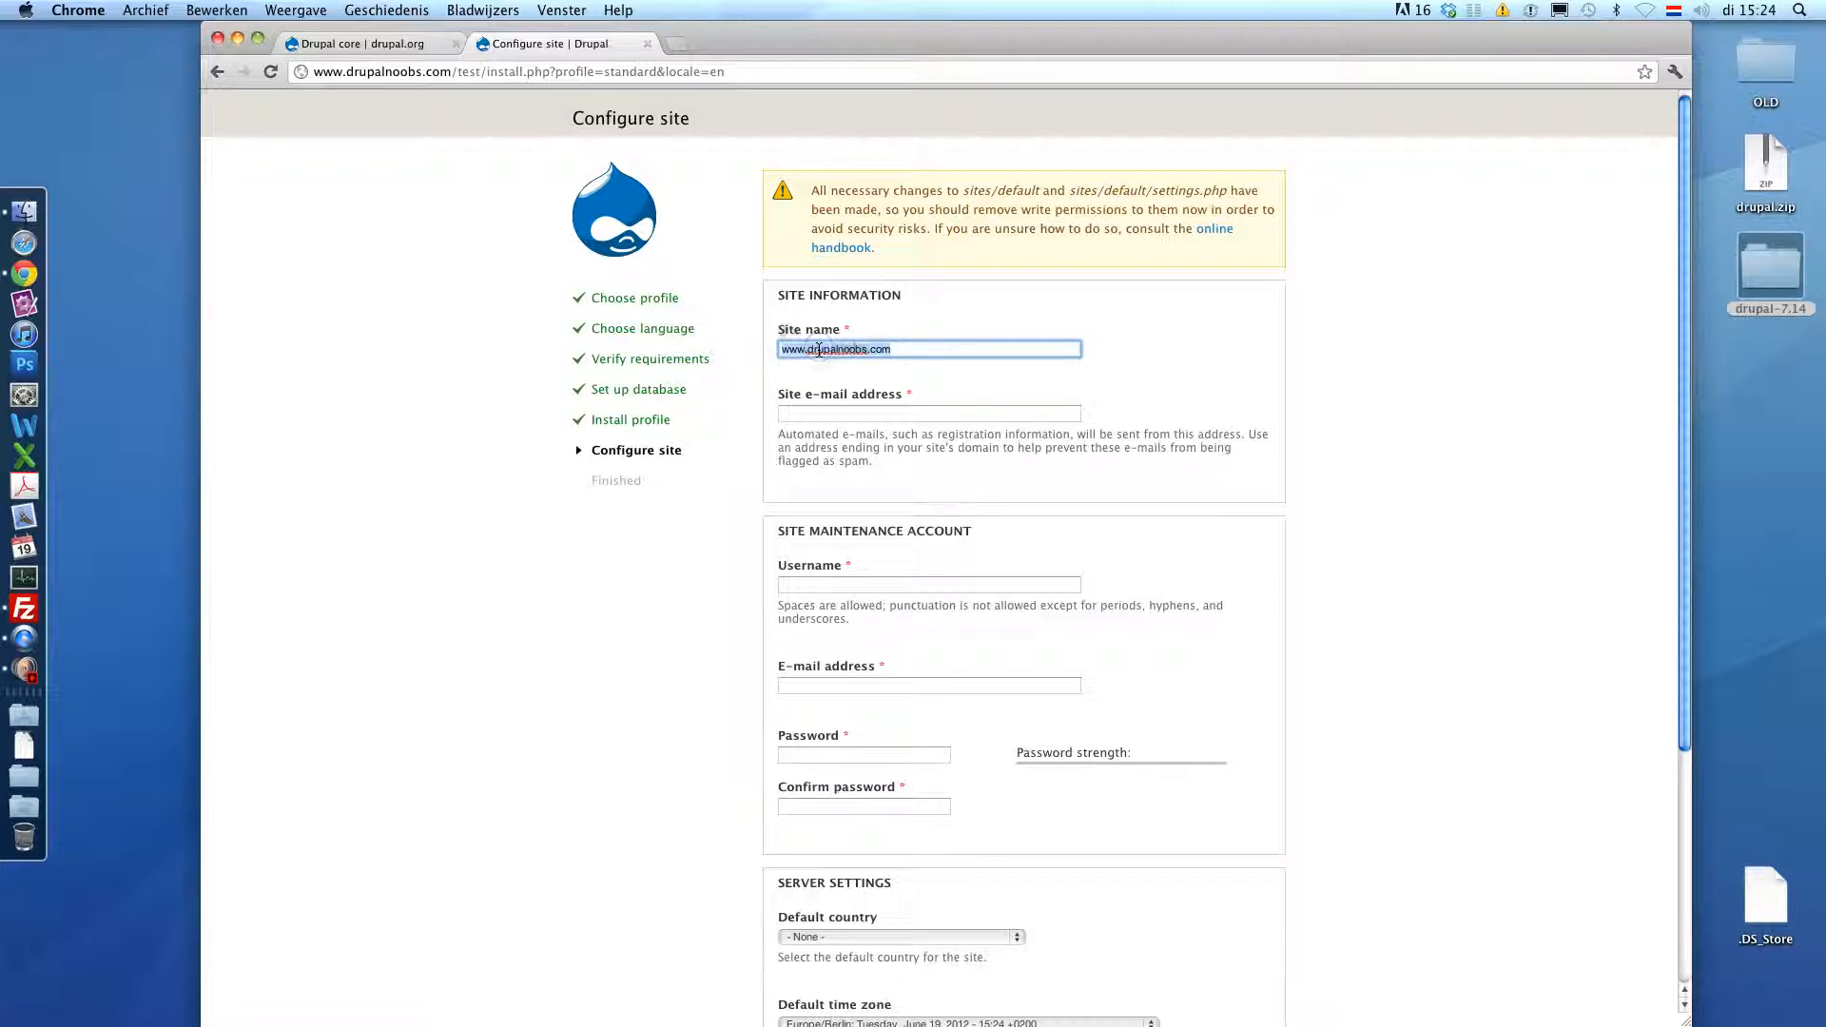
{"action": "type", "text": "Drupal test website"}
{"action": "key", "text": "Tab"}
{"action": "type", "text": "test@test.com"}
- Enter maintenance account username Admin and set the account password
{"action": "key", "text": "Tab"}
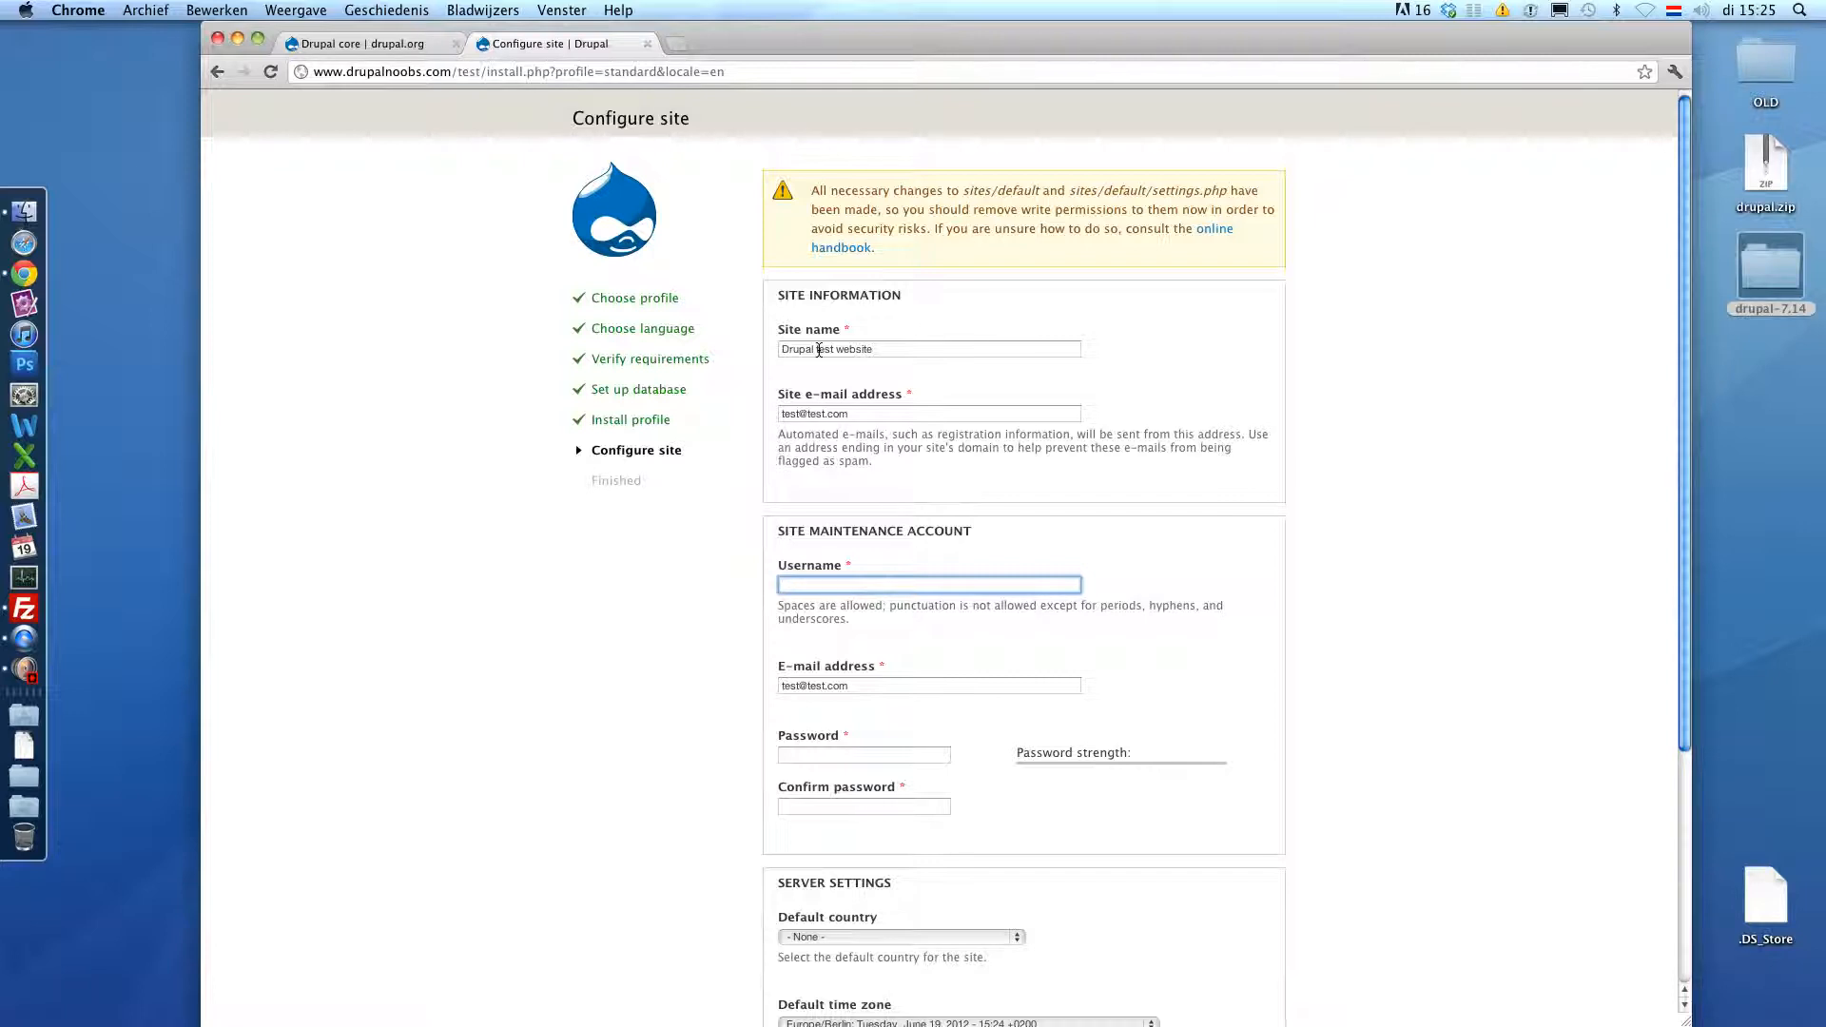
{"action": "type", "text": "Admin"}
{"action": "key", "text": "Tab"}
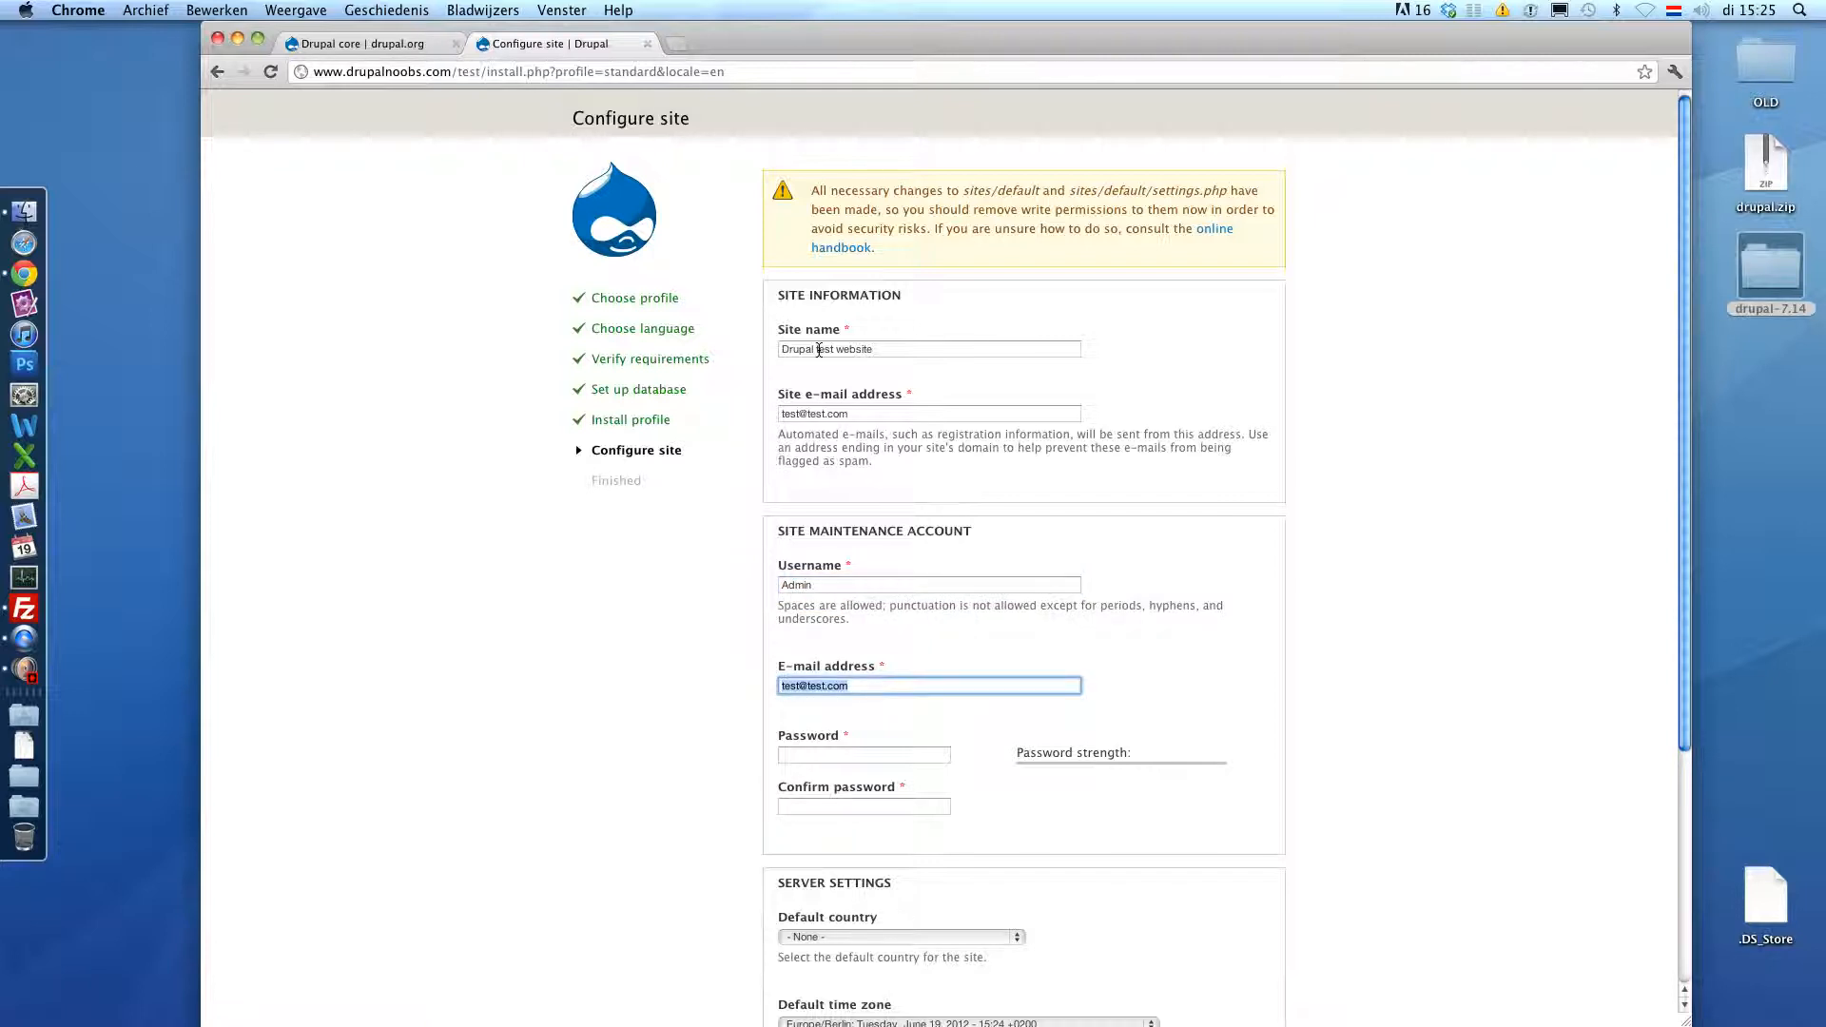
{"action": "key", "text": "Tab"}
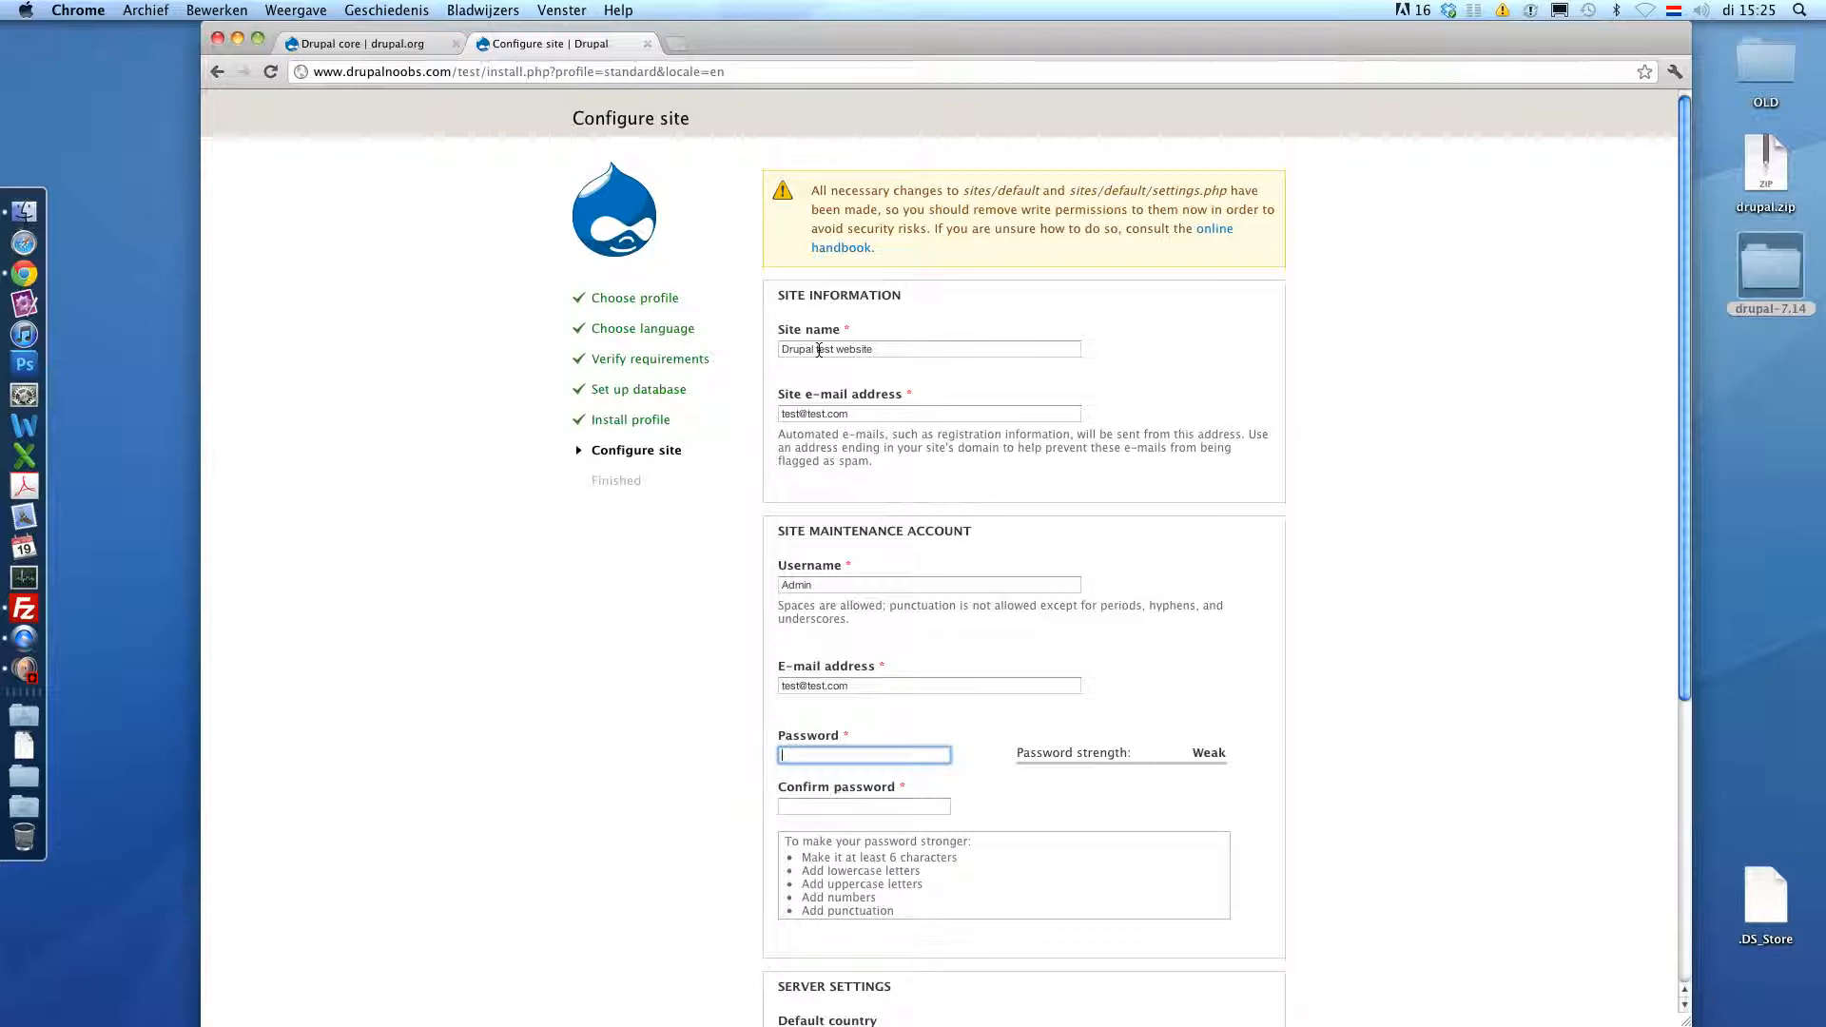
{"action": "type", "text": "admin123"}
{"action": "key", "text": "super+a"}
{"action": "type", "text": "••••••••••"}
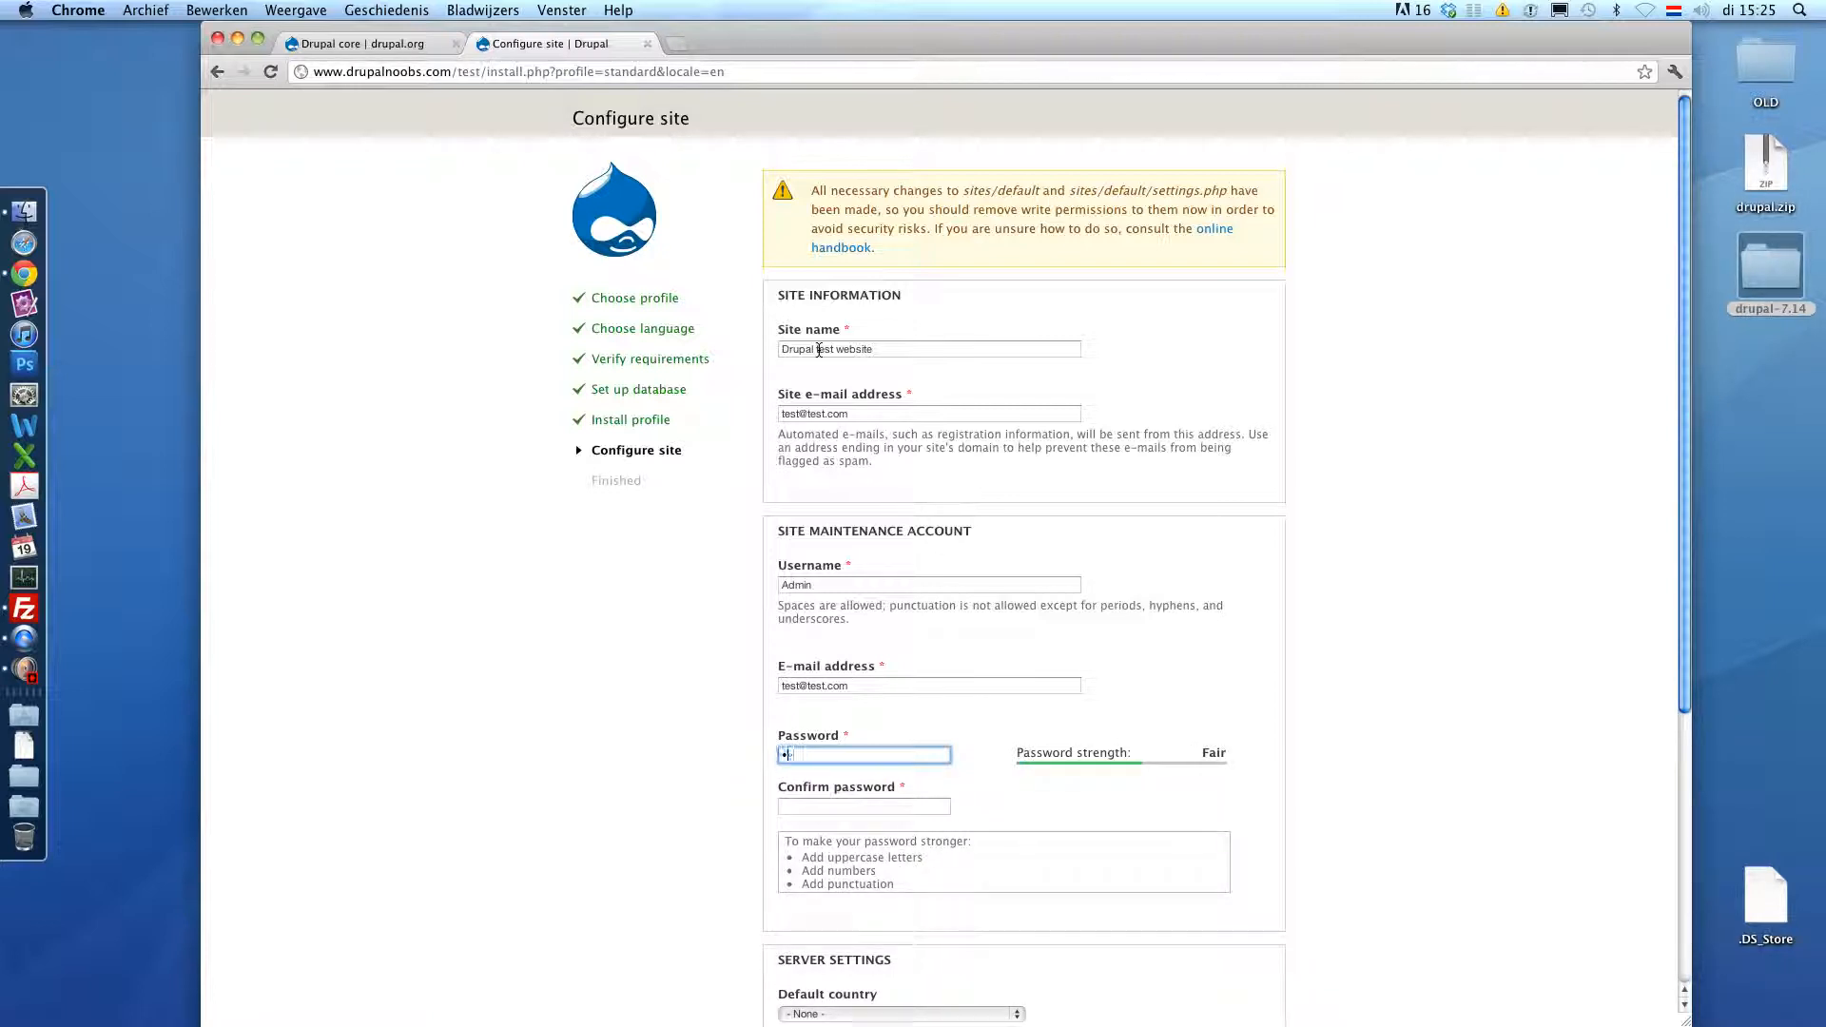
{"action": "type", "text": "•"}
{"action": "key", "text": "Tab"}
{"action": "type", "text": "•••••••••••"}
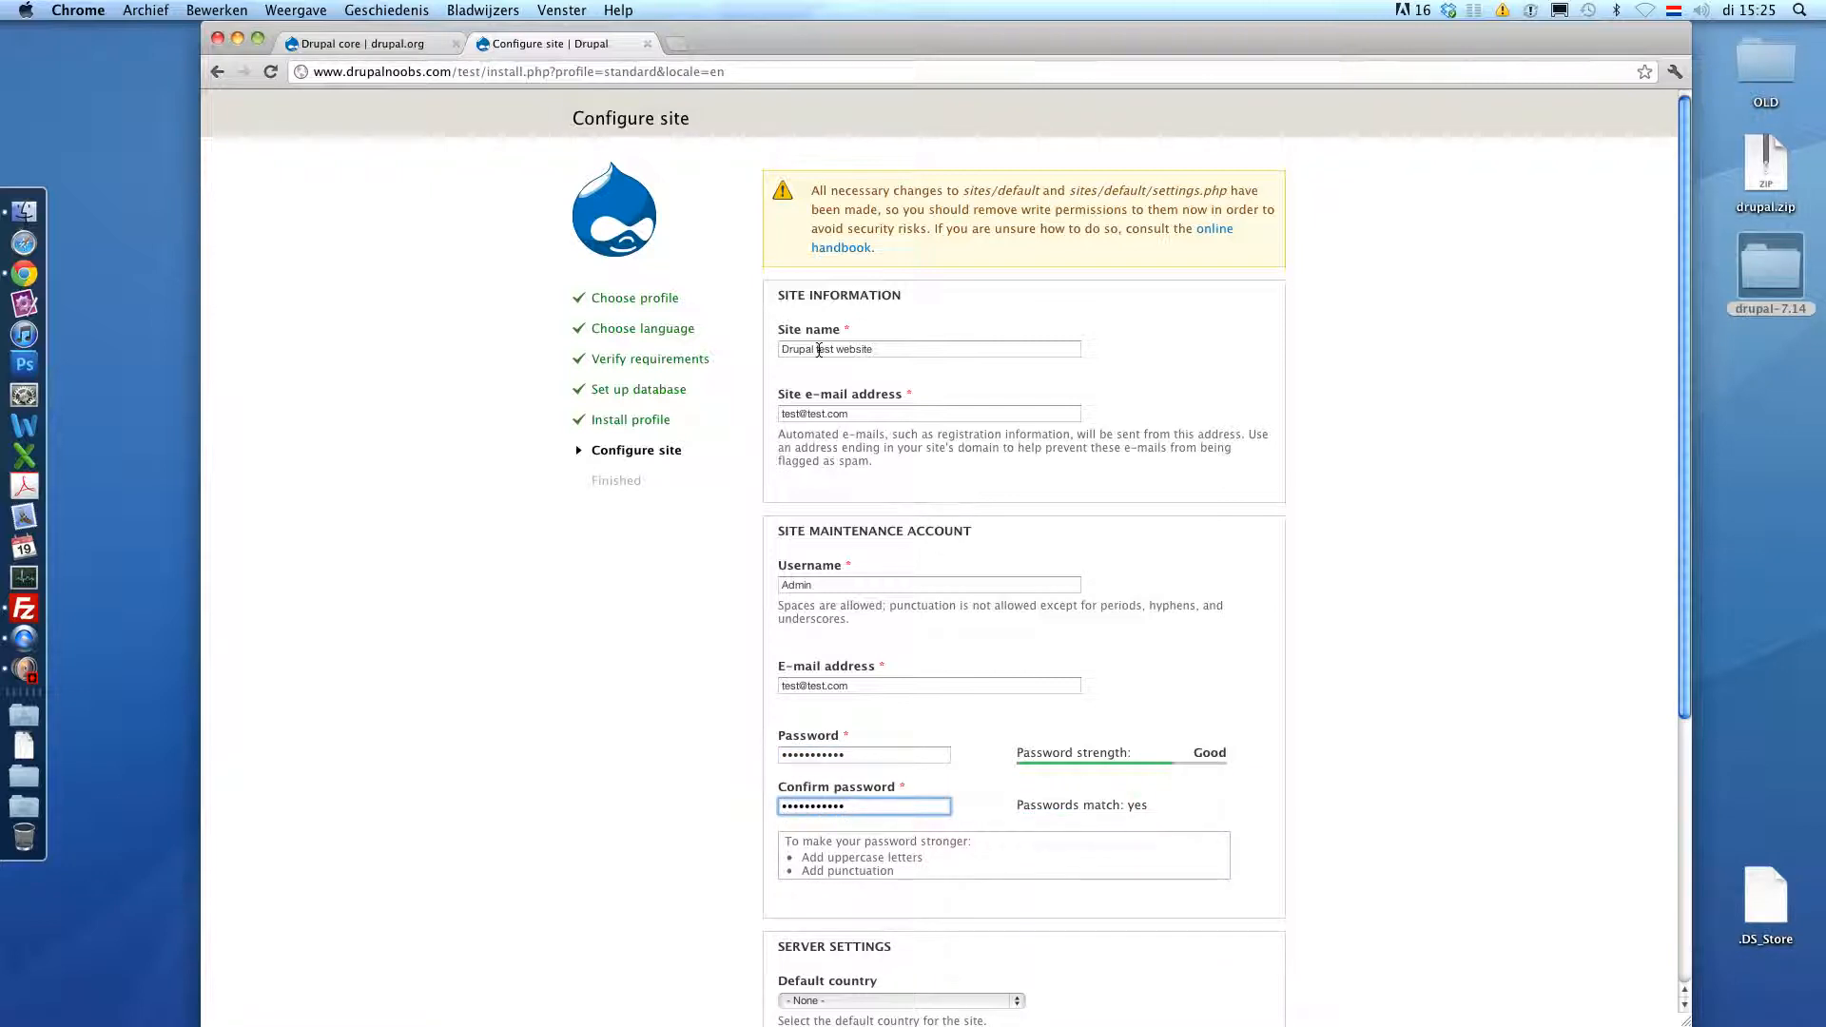
{"action": "scroll", "coordinate": [820, 351], "scroll_direction": "down", "scroll_amount": 2}
{"action": "scroll", "coordinate": [819, 350], "scroll_direction": "down", "scroll_amount": 1}
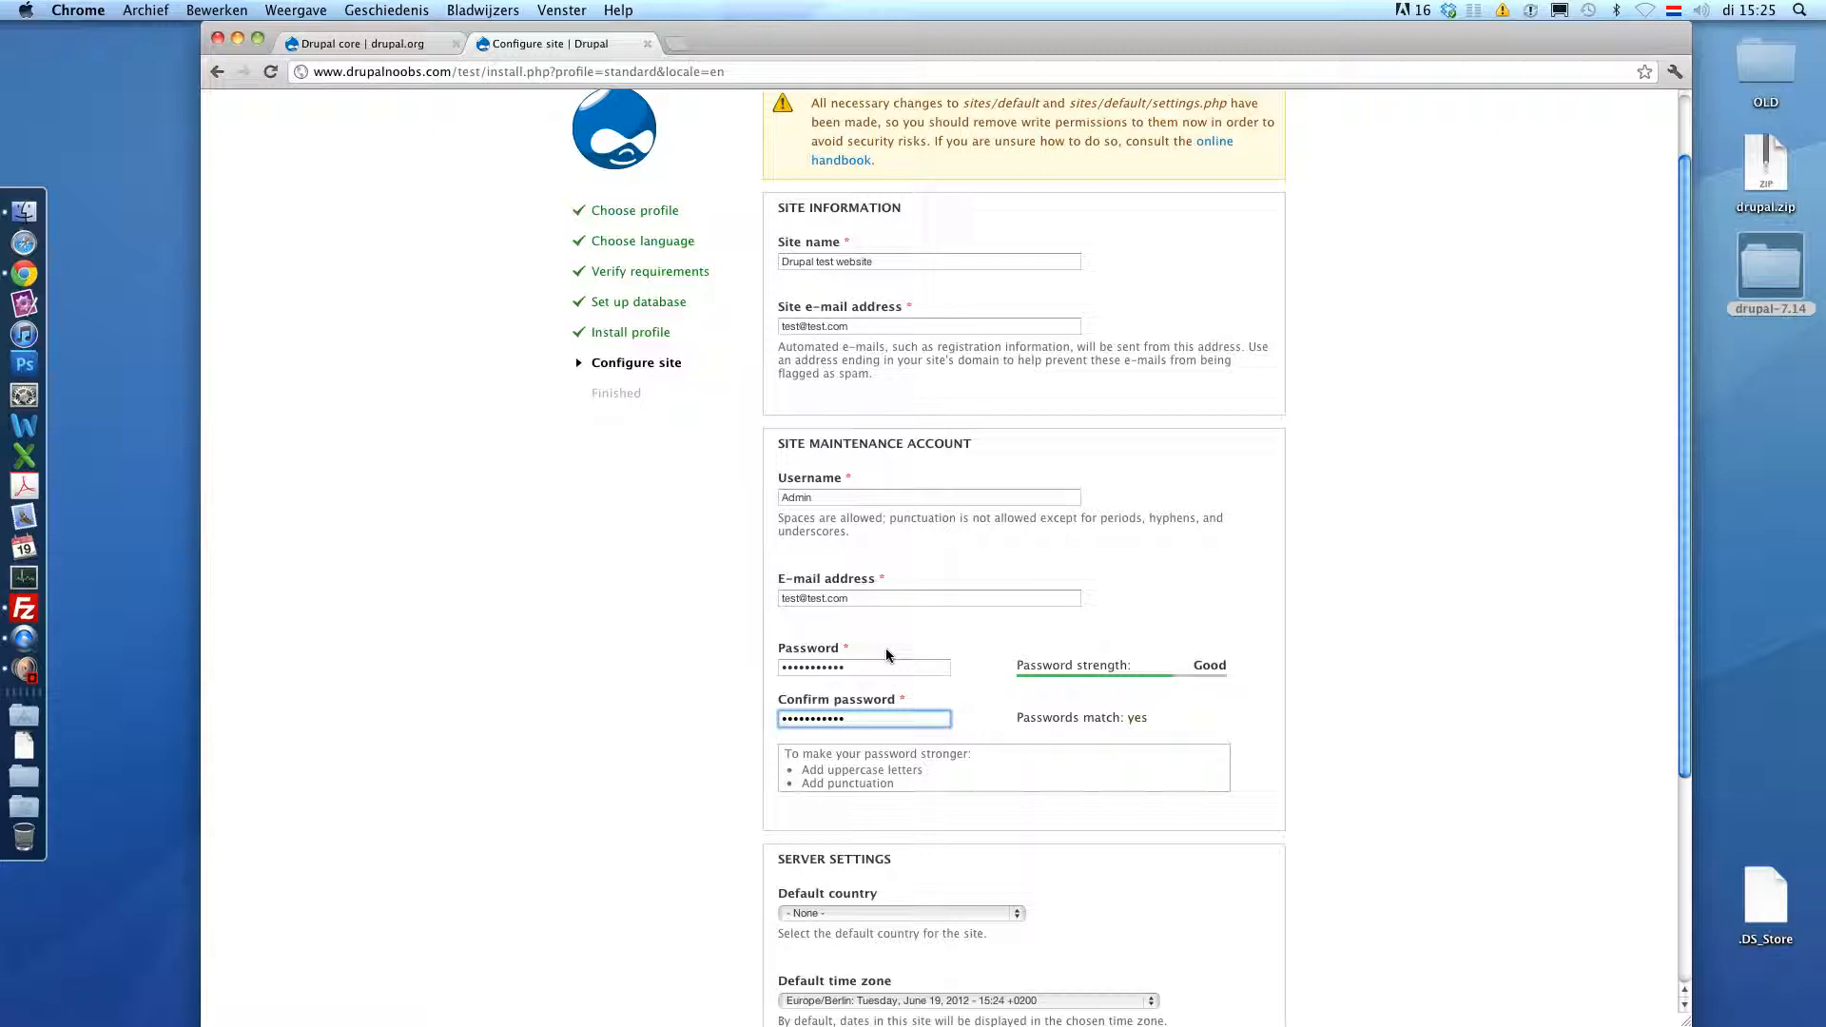
{"action": "scroll", "coordinate": [886, 648], "scroll_direction": "down", "scroll_amount": 5}
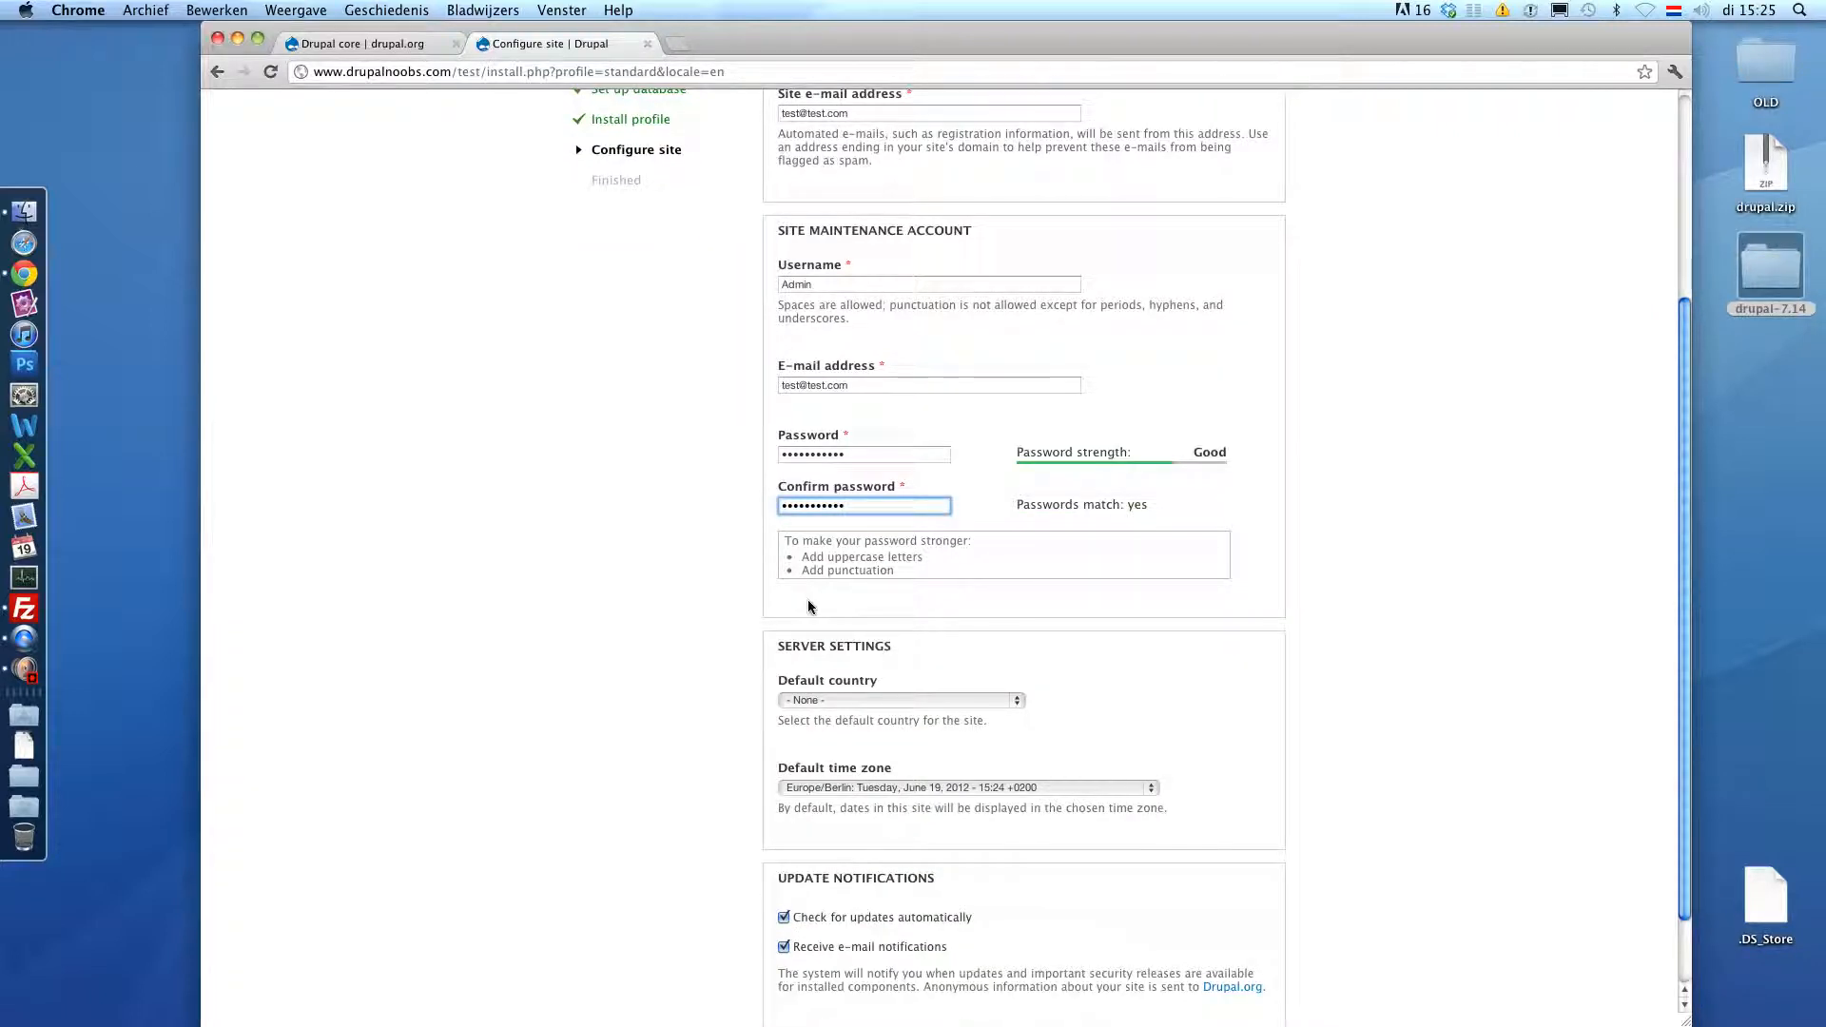
{"action": "scroll", "coordinate": [636, 628], "scroll_direction": "down", "scroll_amount": 2}
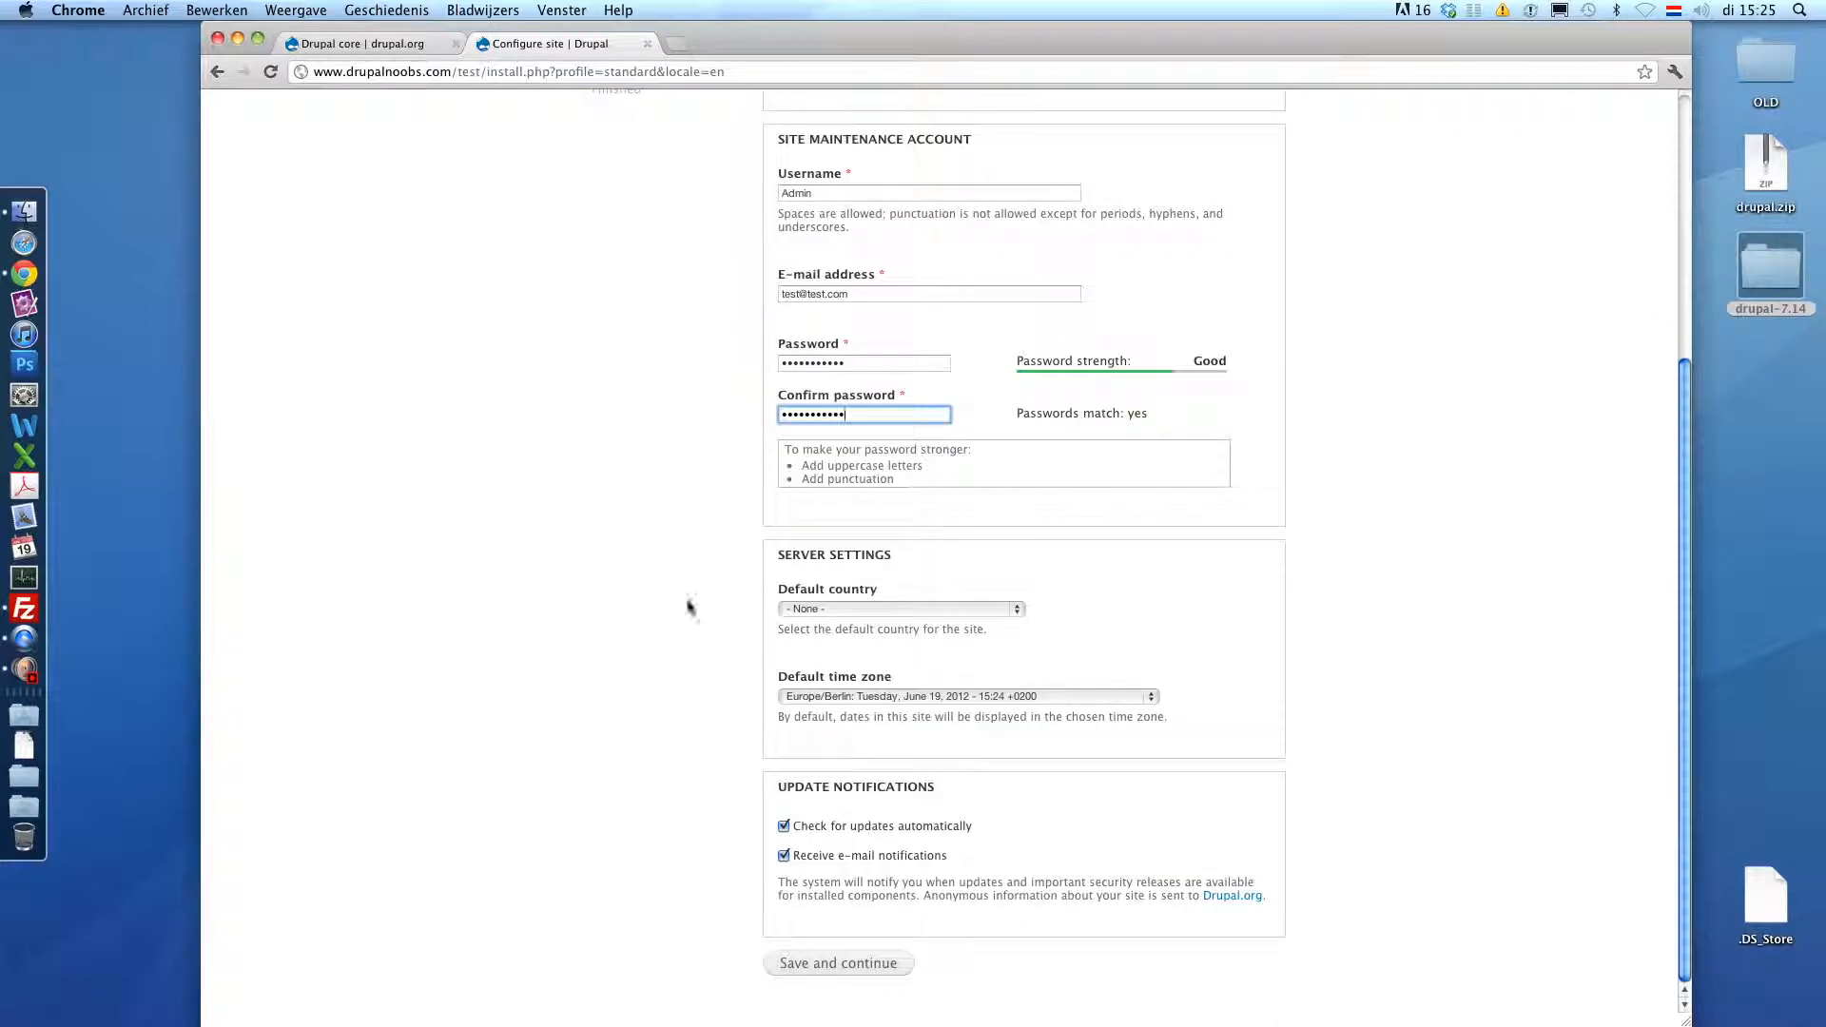
- Choose Netherlands and Europe/Amsterdam, disable automatic update checks, and save to finish installing
{"action": "left_click", "coordinate": [814, 608]}
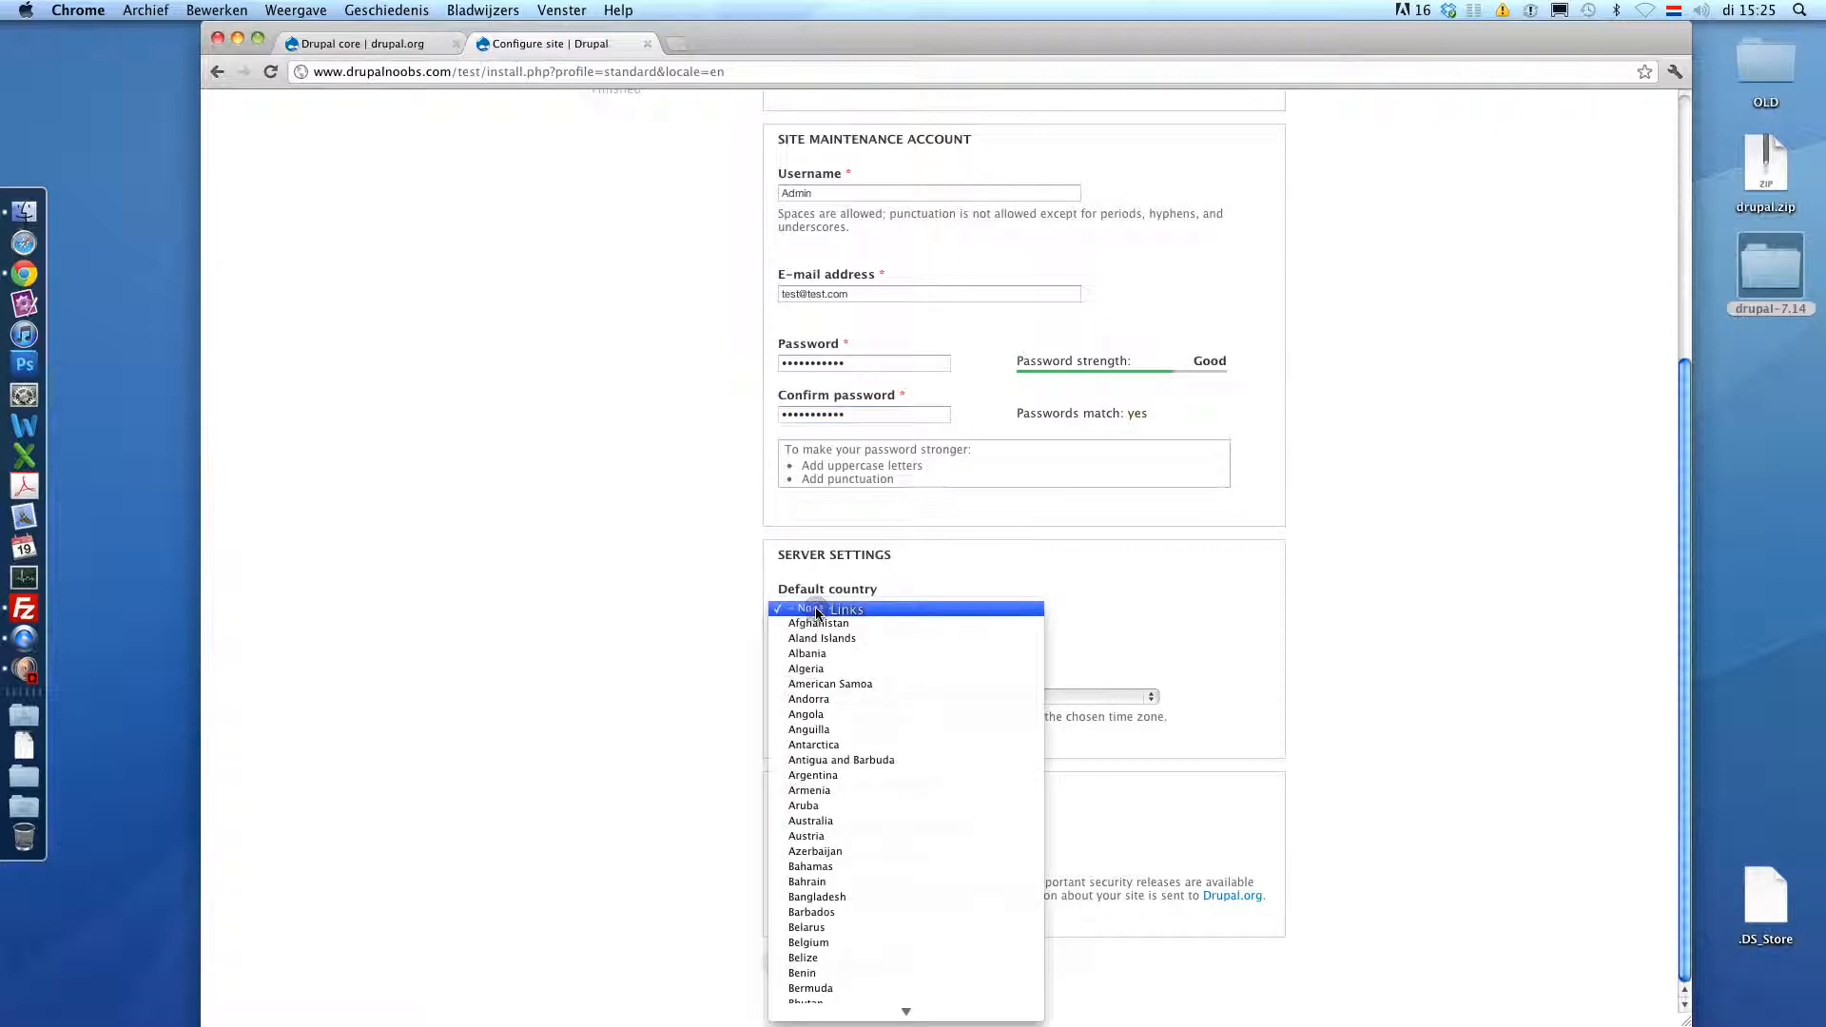
{"action": "type", "text": "neth"}
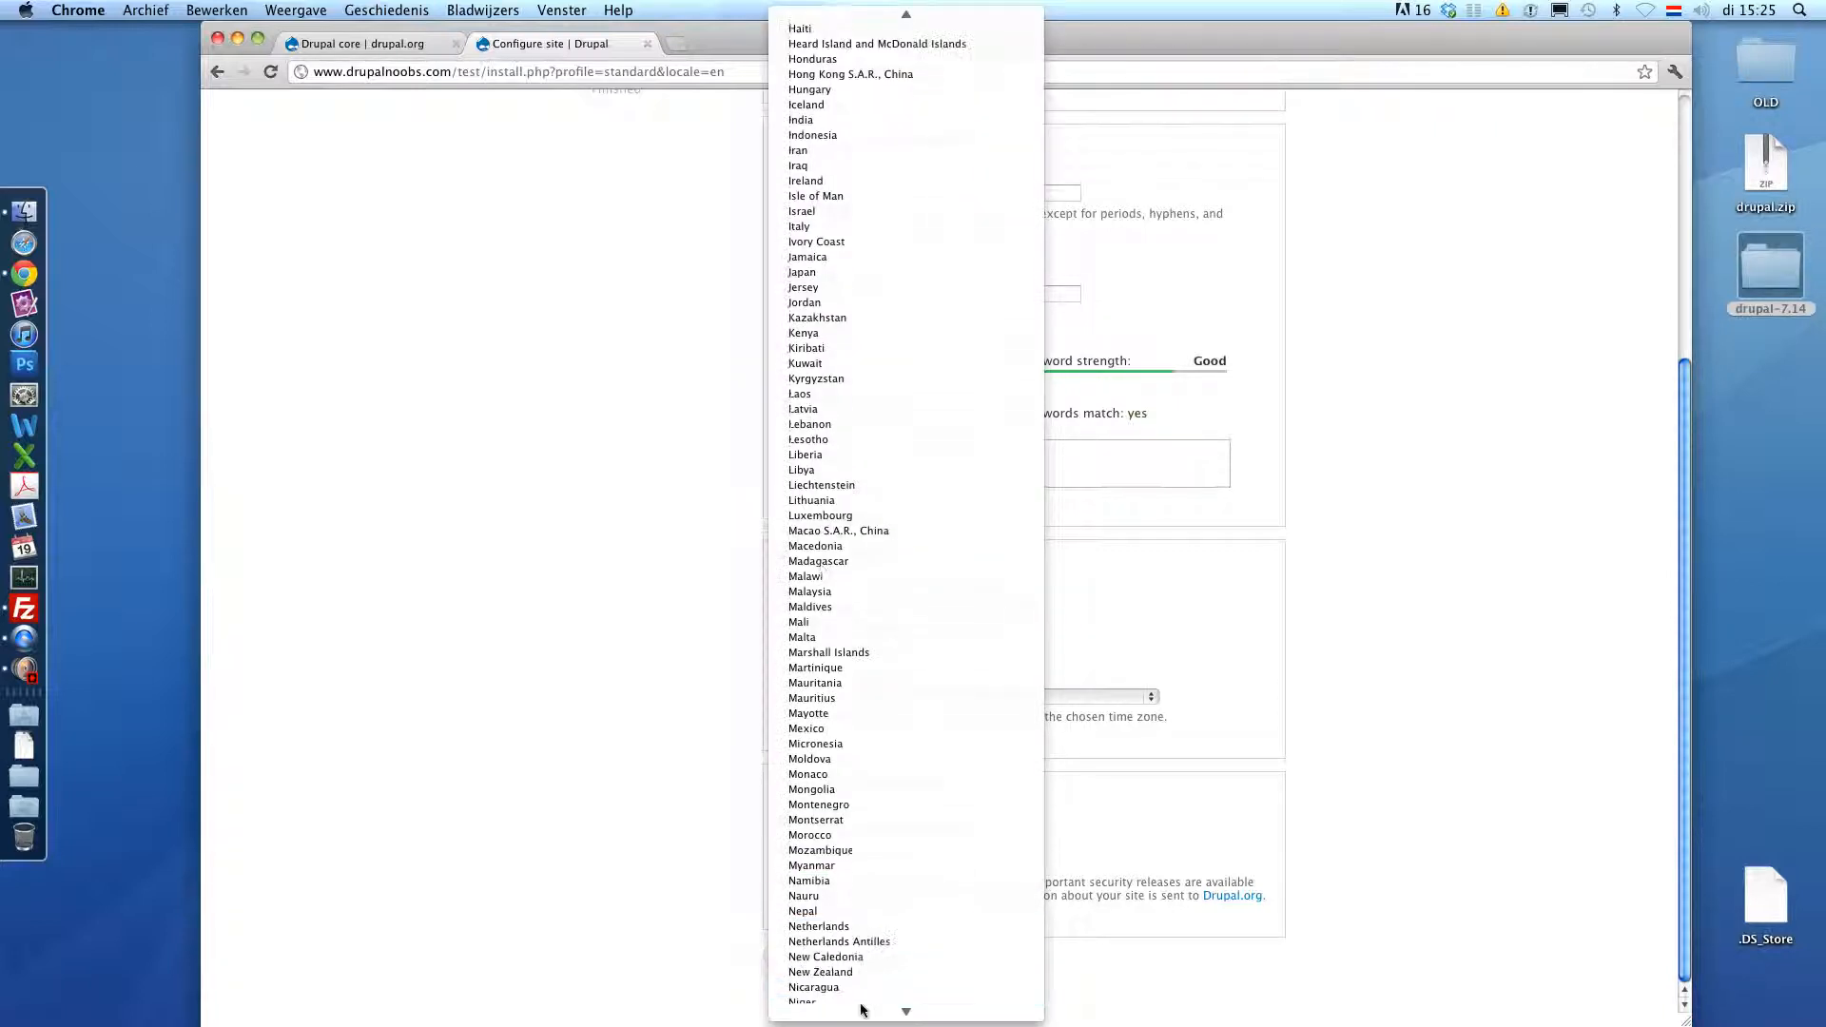
{"action": "left_click", "coordinate": [855, 921]}
{"action": "left_click", "coordinate": [859, 696]}
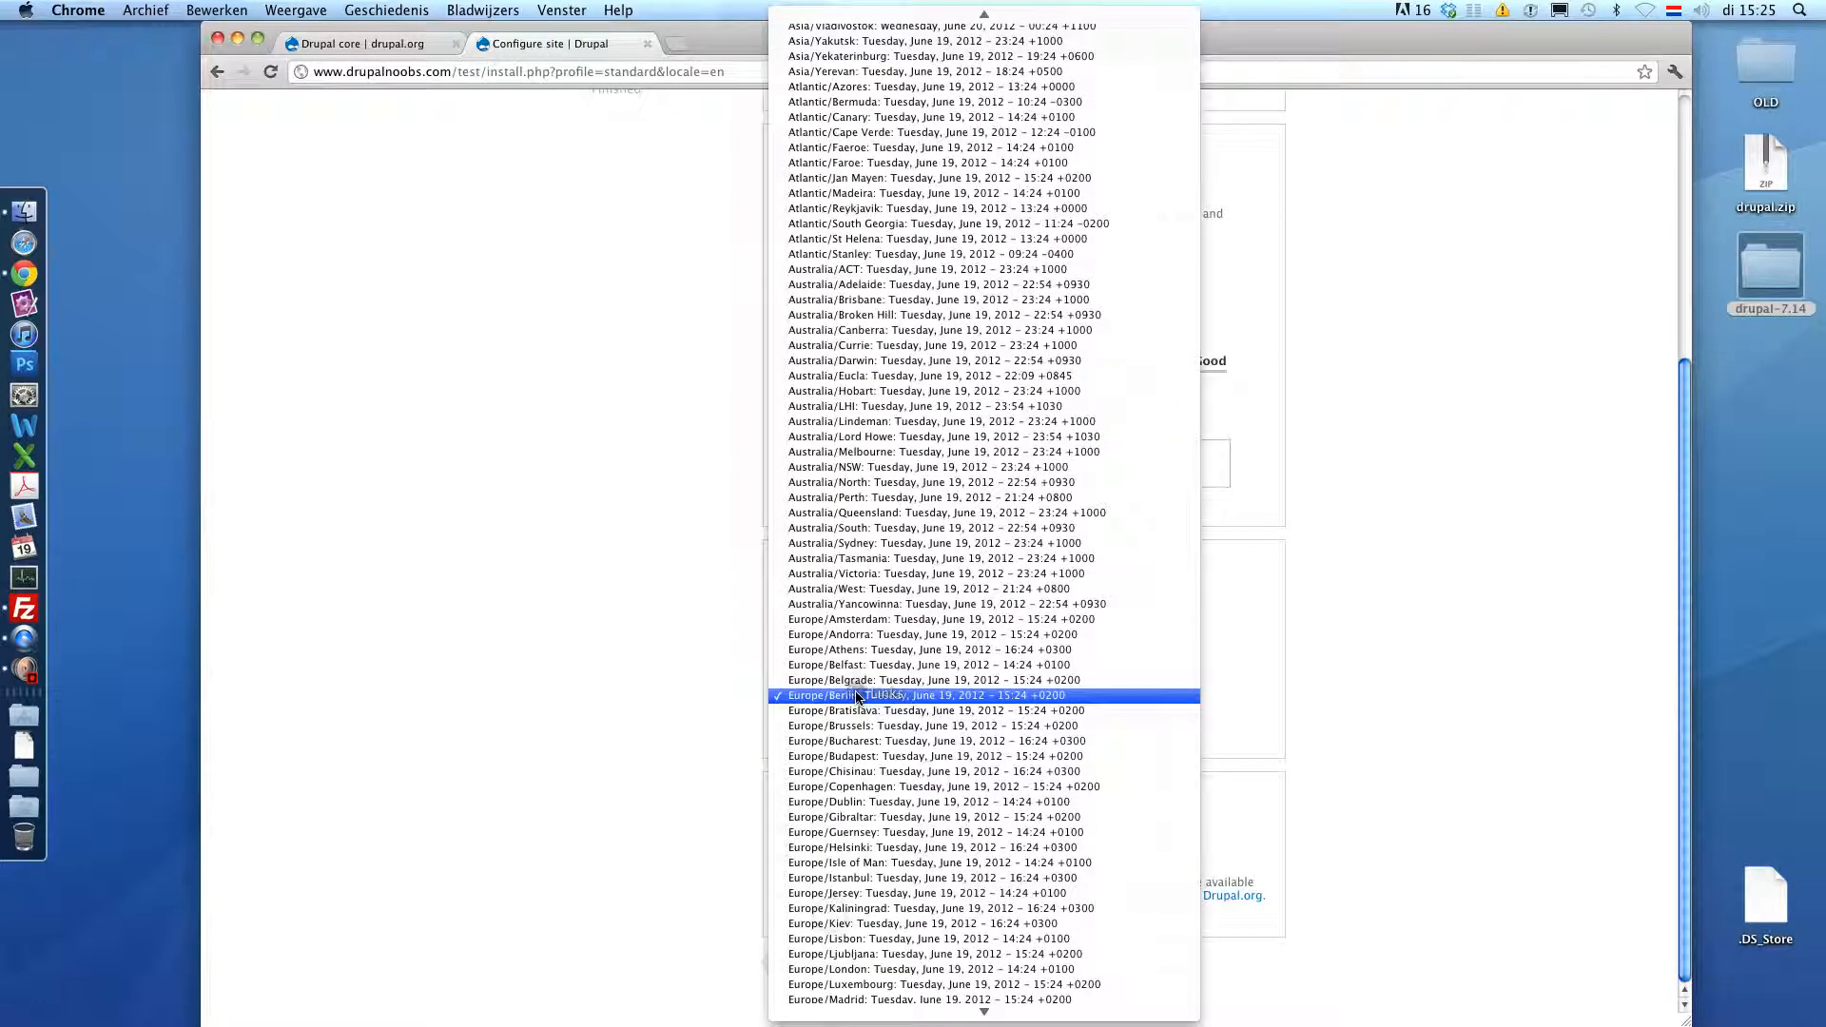
{"action": "left_click", "coordinate": [827, 619]}
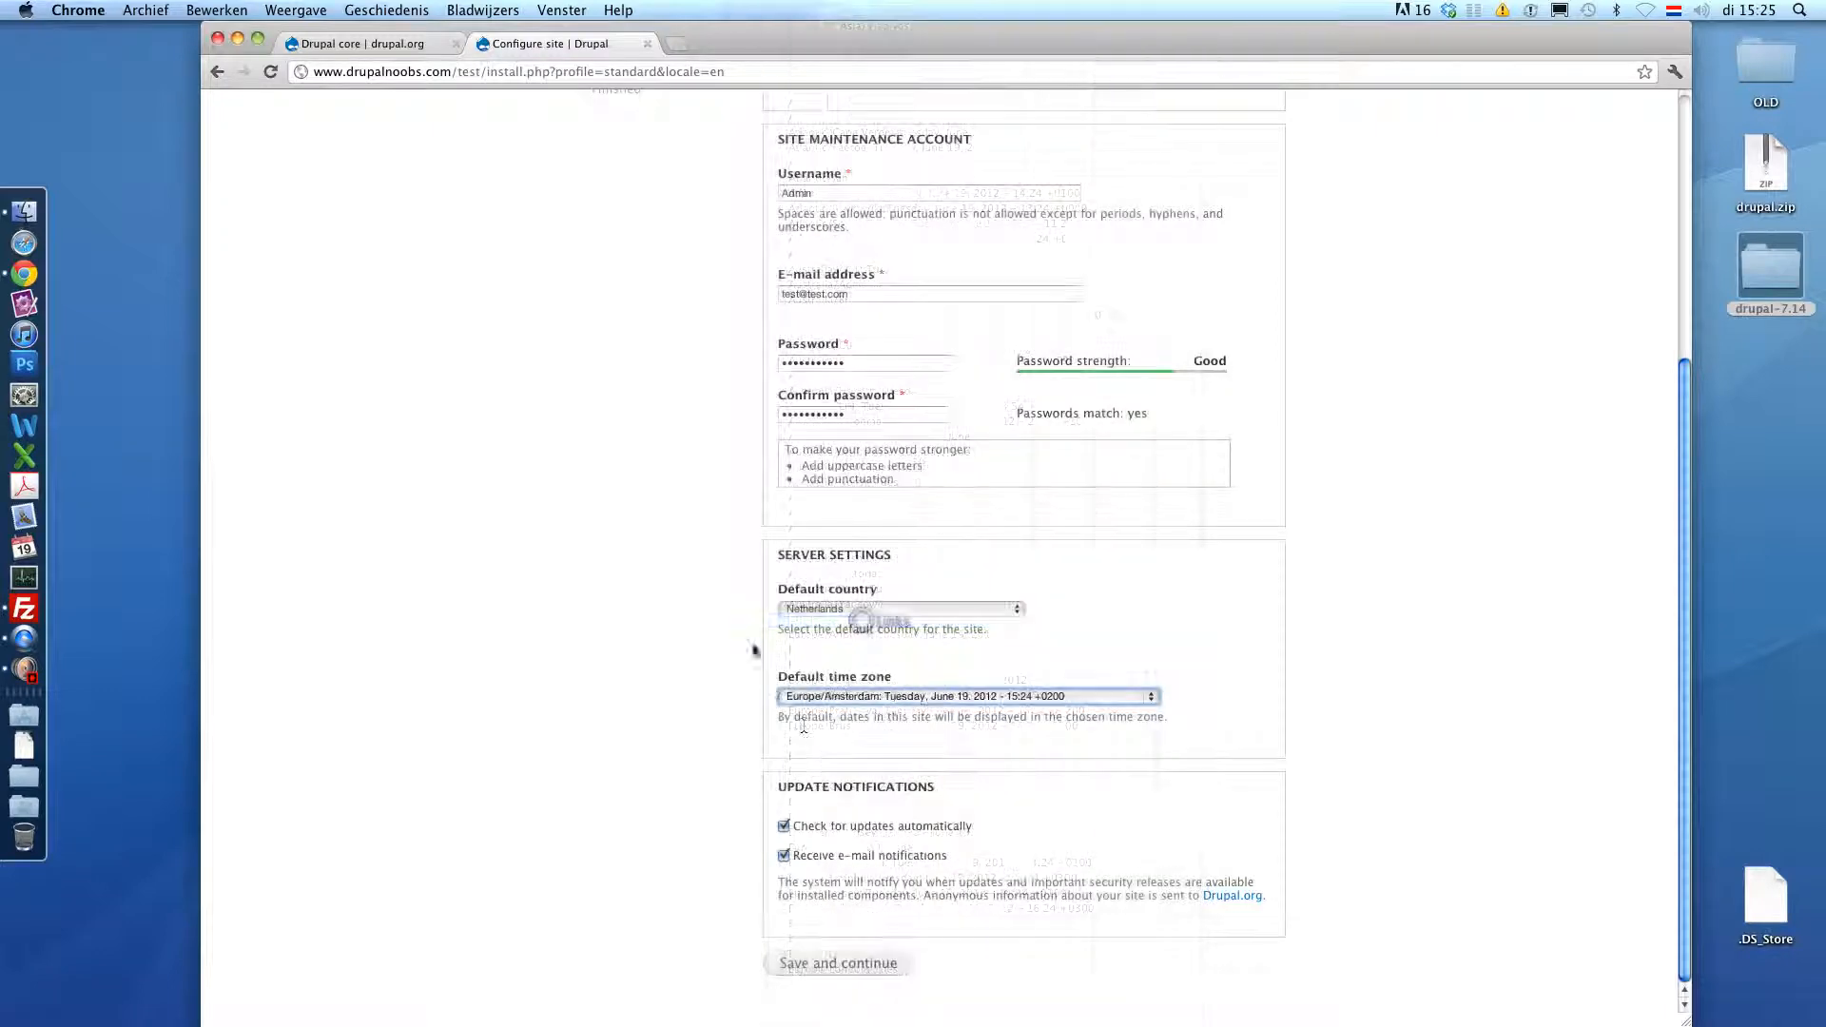
{"action": "left_click", "coordinate": [798, 825]}
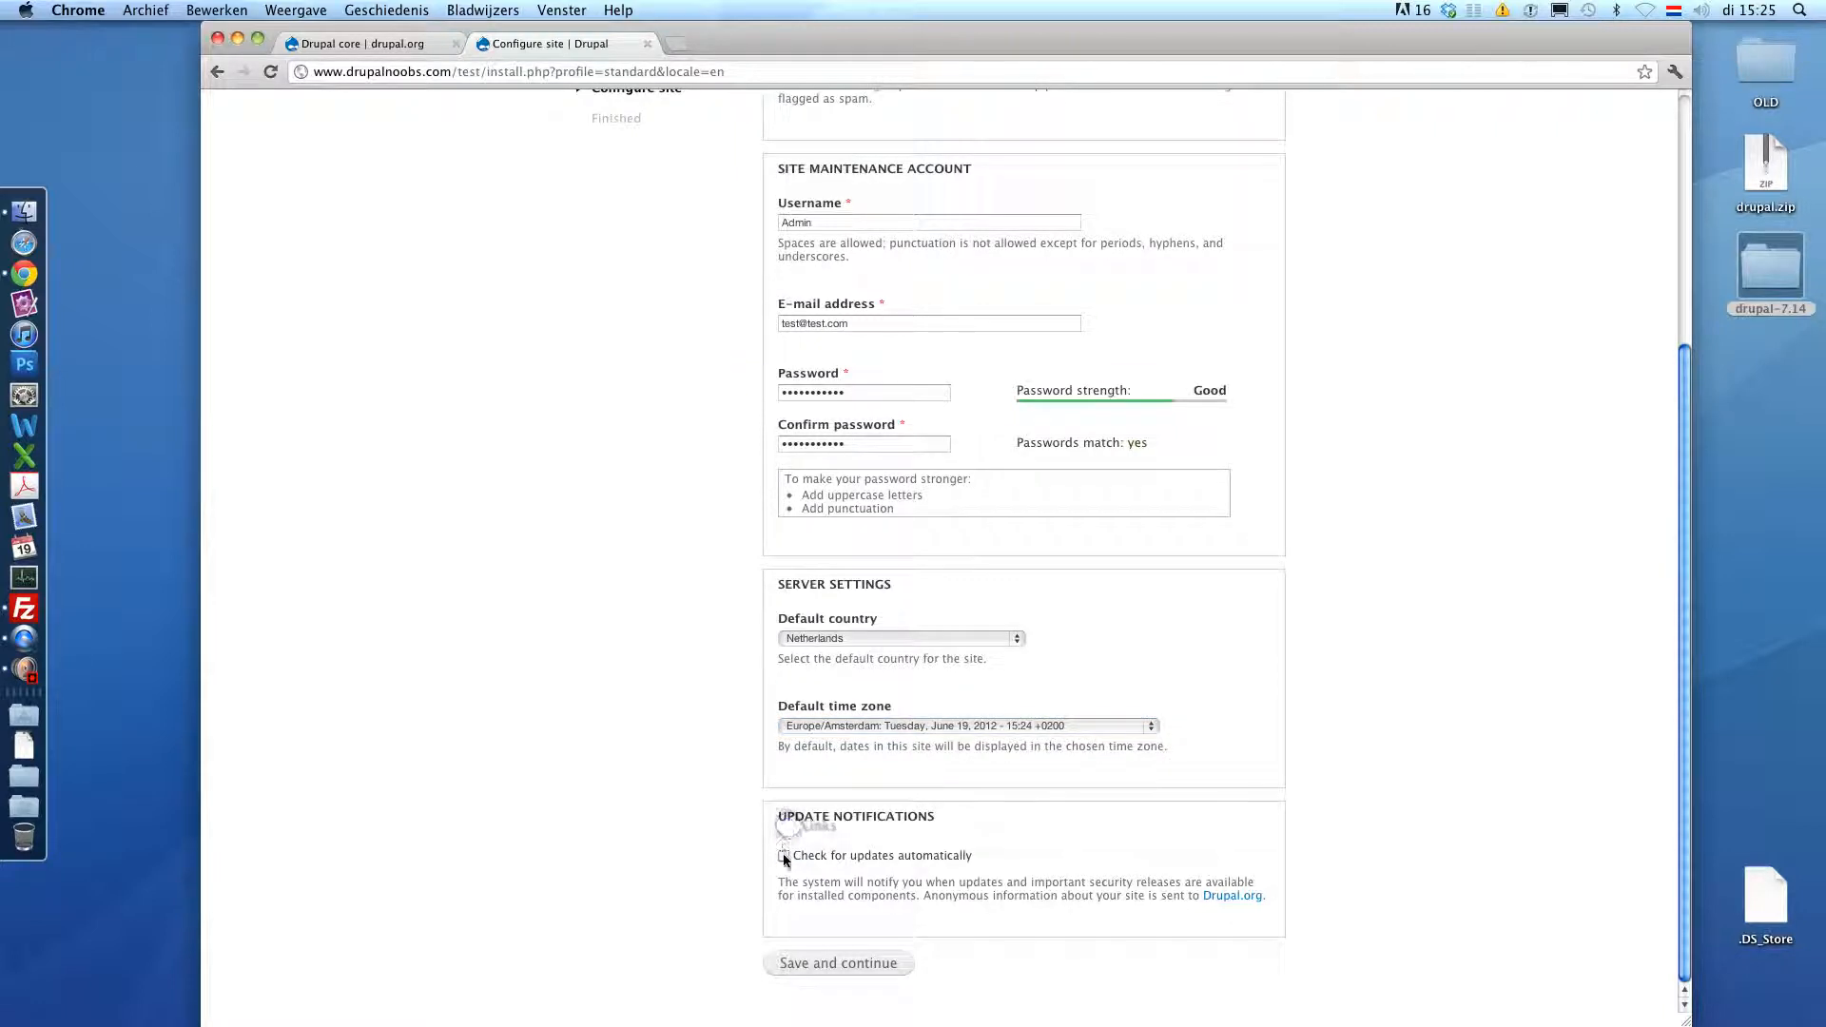
{"action": "left_click", "coordinate": [812, 966]}
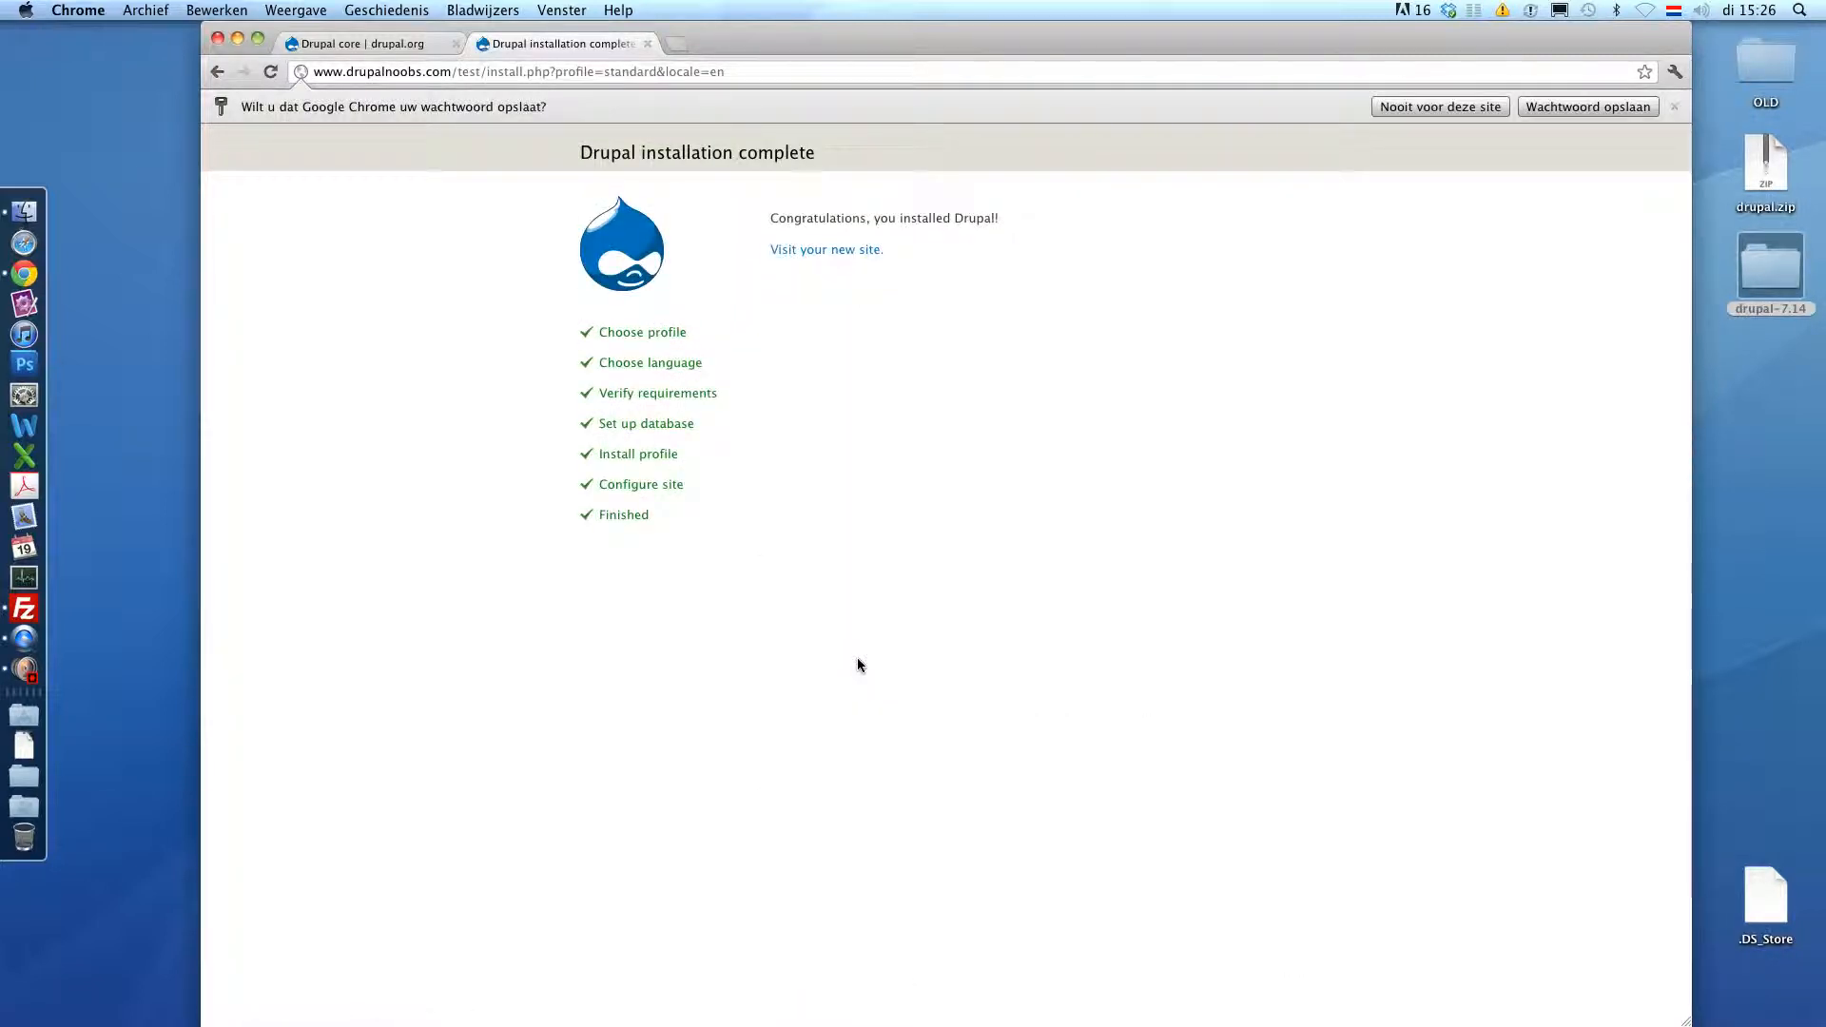
- Follow the Visit your new site link to the installed Drupal test website
{"action": "left_click", "coordinate": [814, 252]}
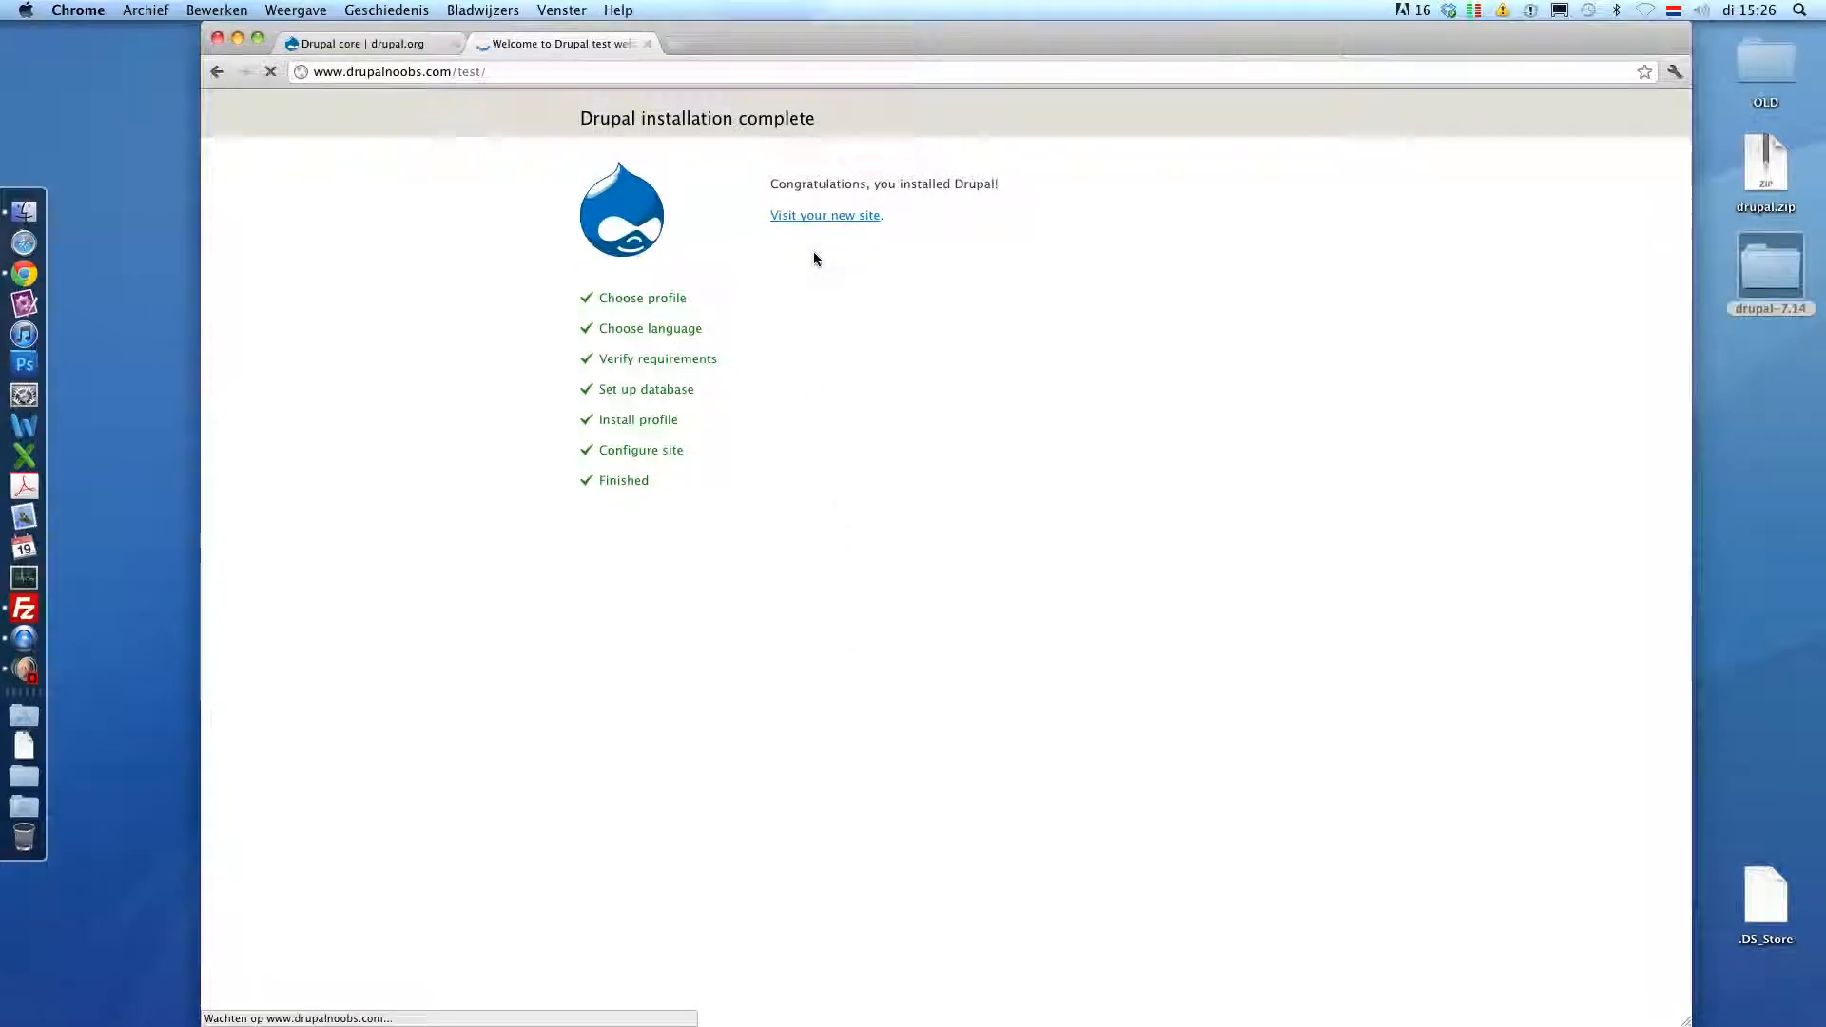